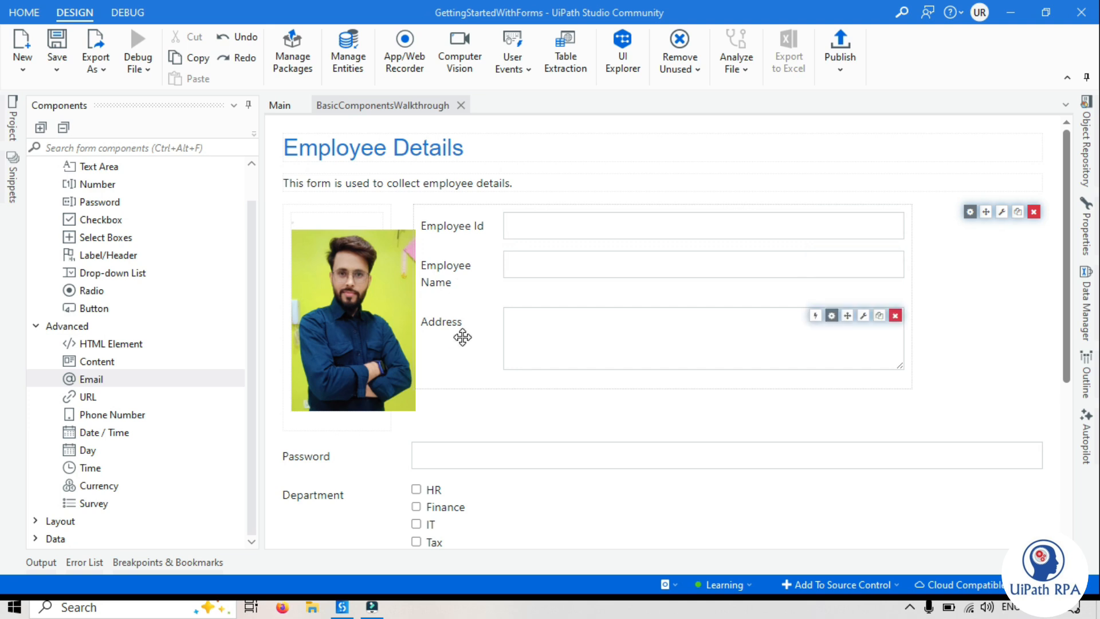
pyautogui.moveTo(1066, 371)
pyautogui.mouseDown()
pyautogui.moveTo(1067, 392)
pyautogui.moveTo(1066, 366)
pyautogui.mouseUp()
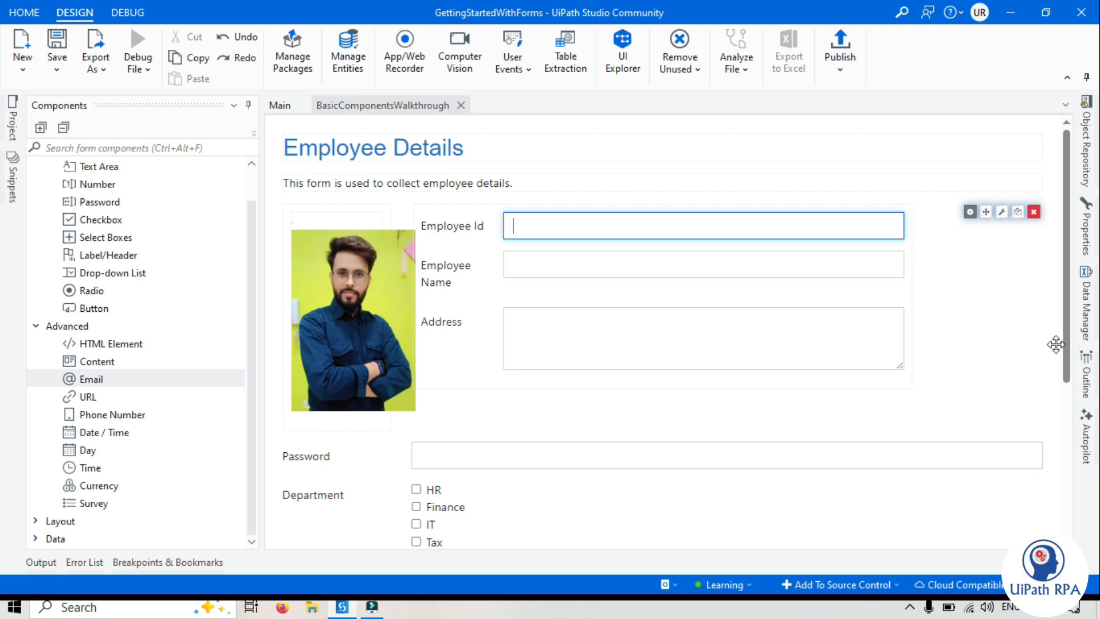
pyautogui.moveTo(1070, 331); pyautogui.dragTo(1063, 417)
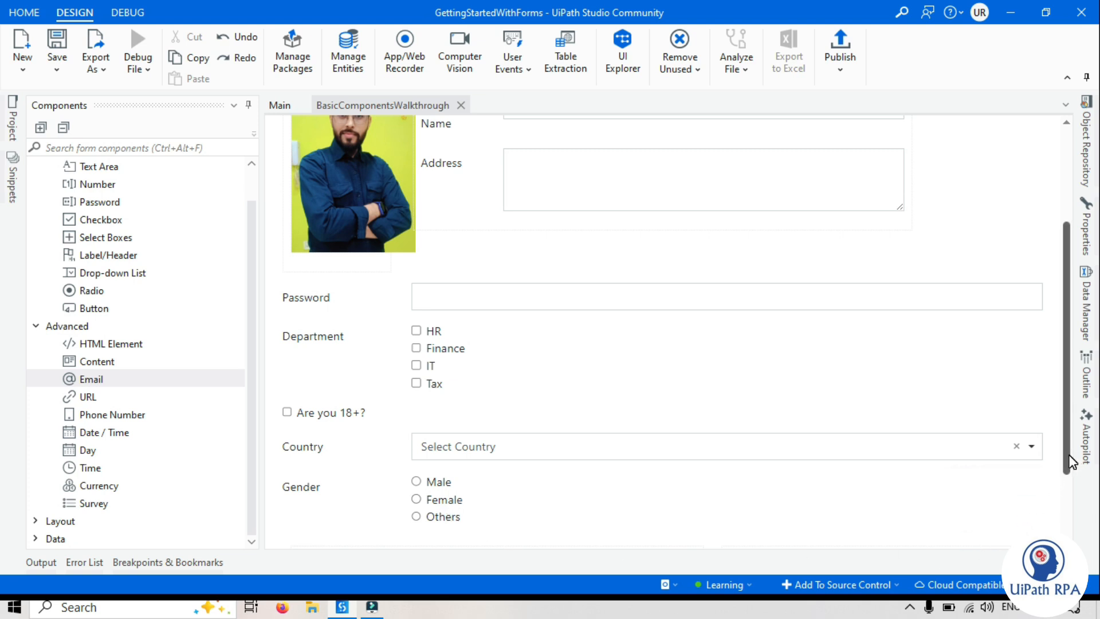
pyautogui.moveTo(1067, 454); pyautogui.dragTo(1068, 355)
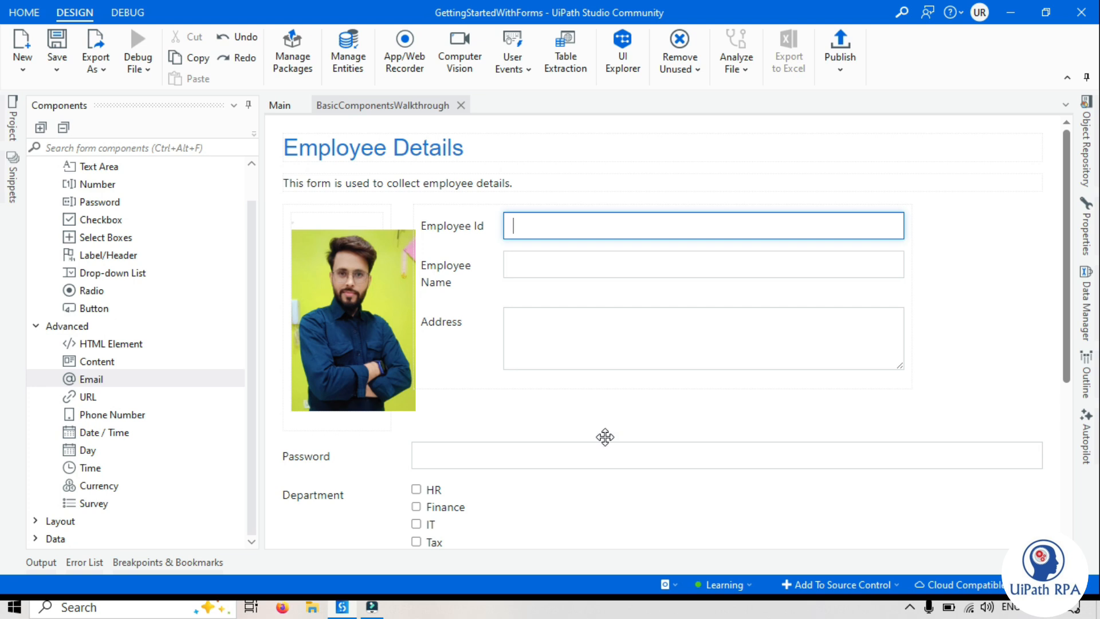
# In the Employee Id field's validation settings, choose Change as the validation trigger and make the field required
pyautogui.moveTo(510, 228)
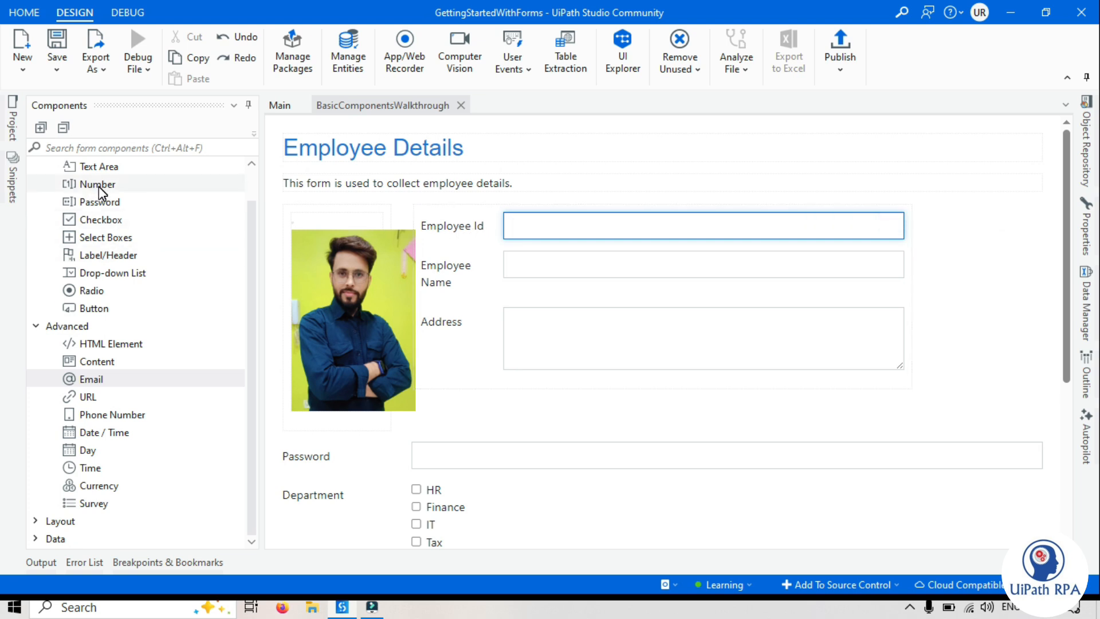
pyautogui.moveTo(889, 263)
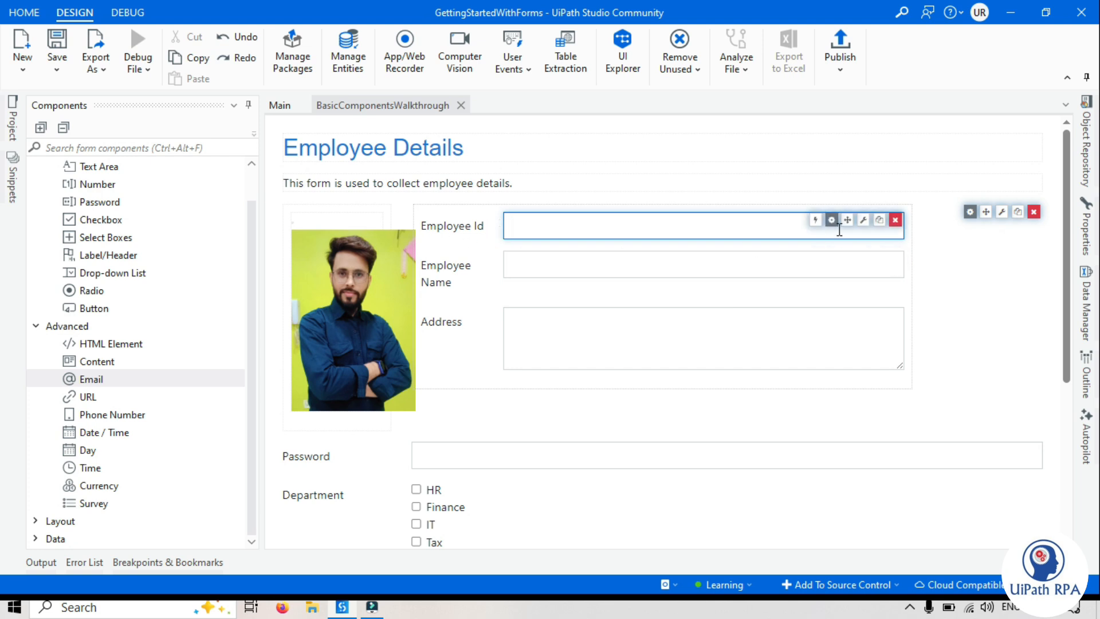
pyautogui.click(831, 221)
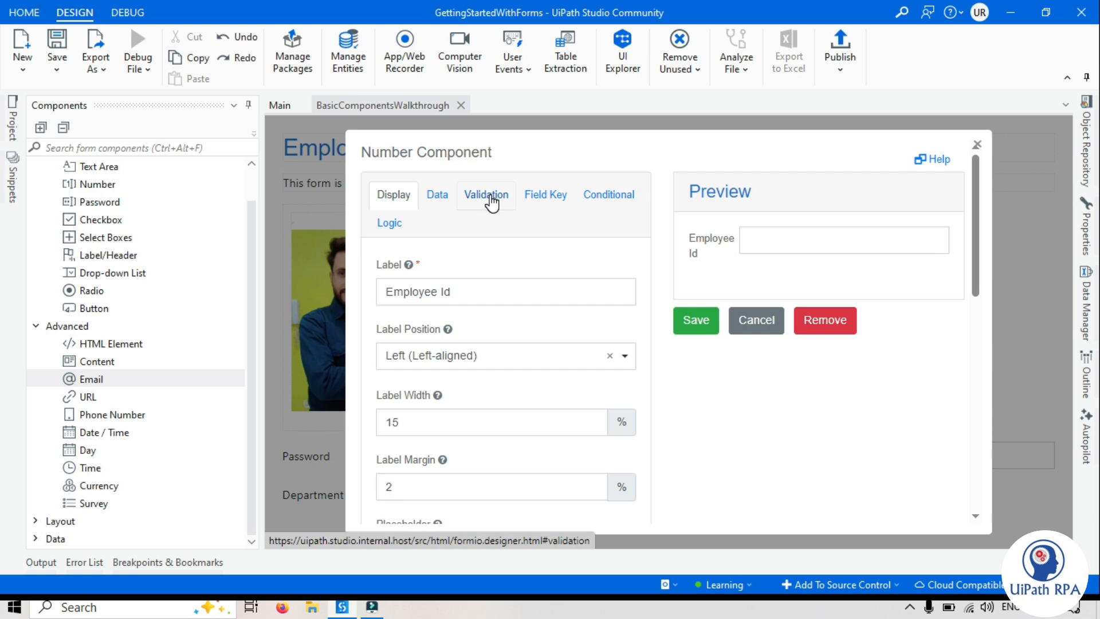
pyautogui.click(485, 195)
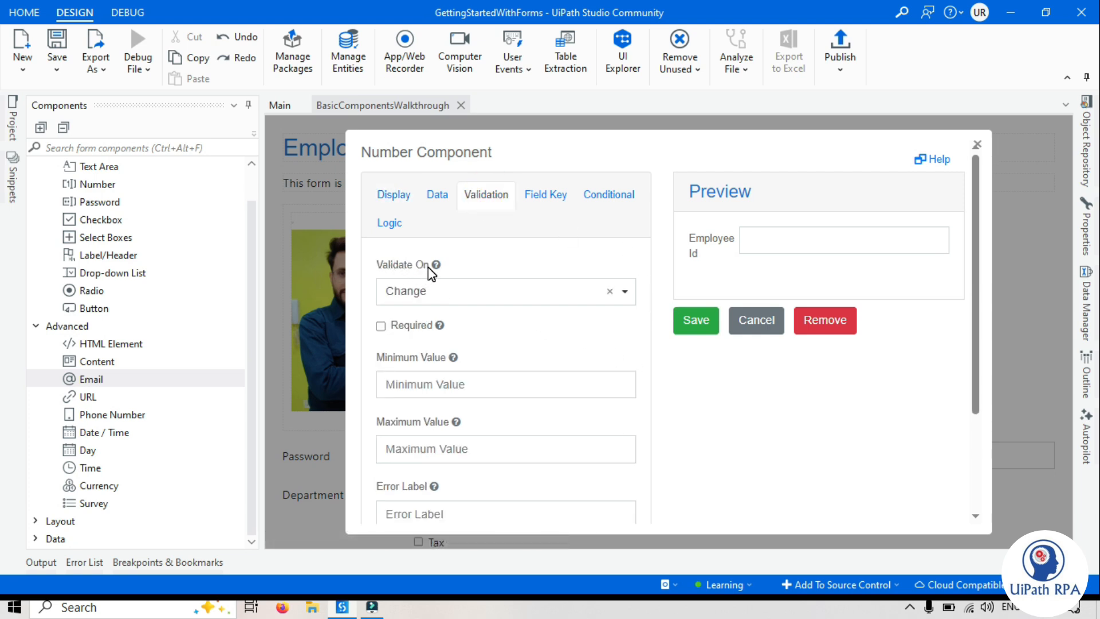
pyautogui.click(427, 298)
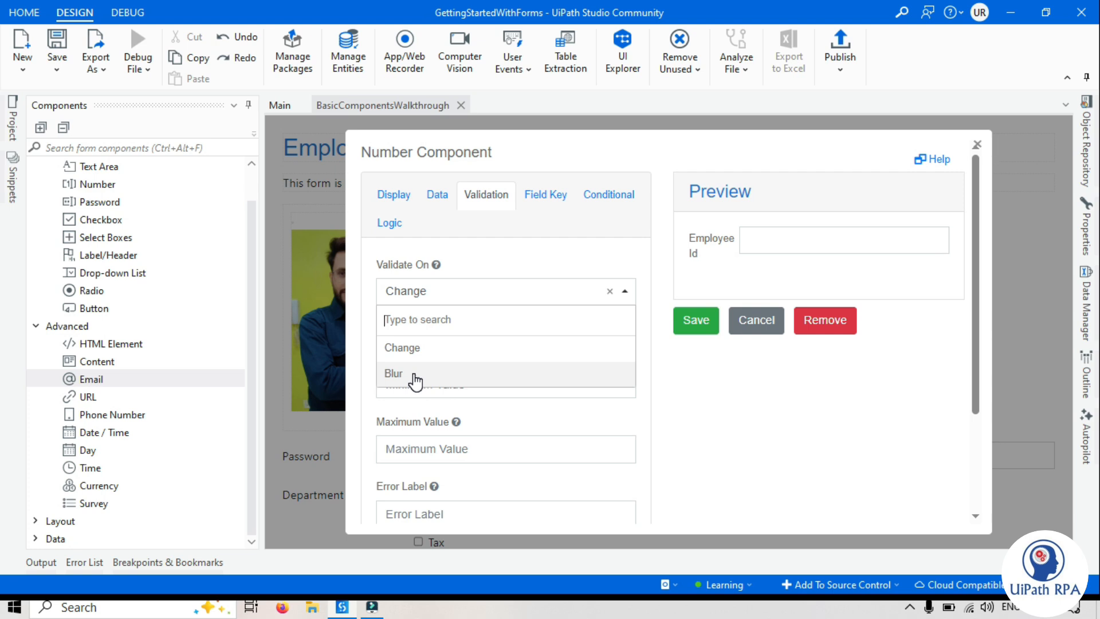
pyautogui.click(423, 345)
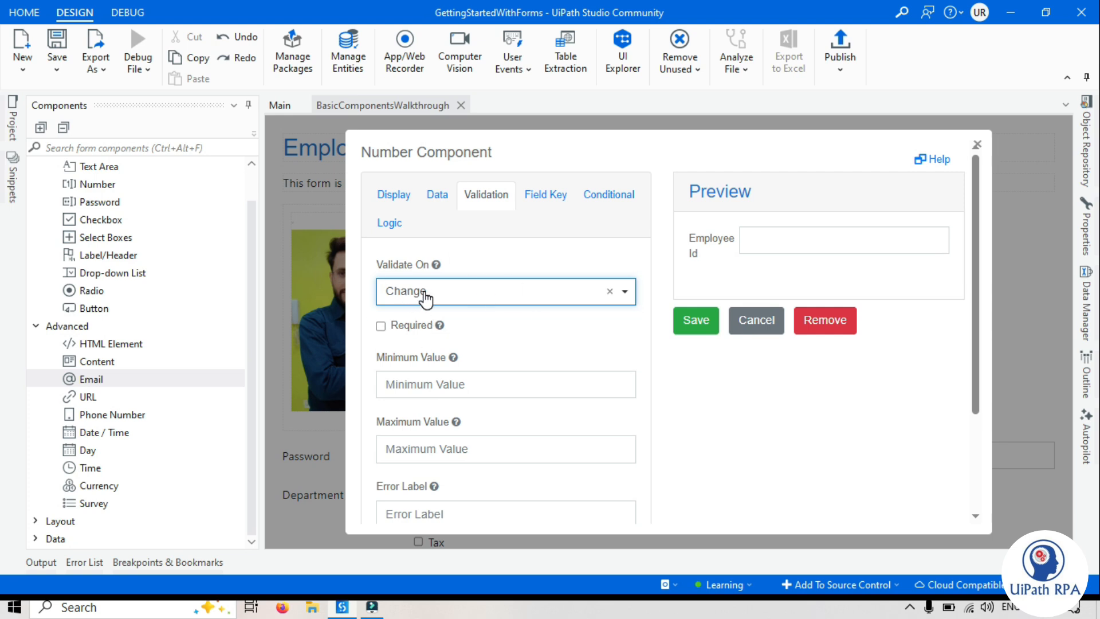
pyautogui.click(745, 406)
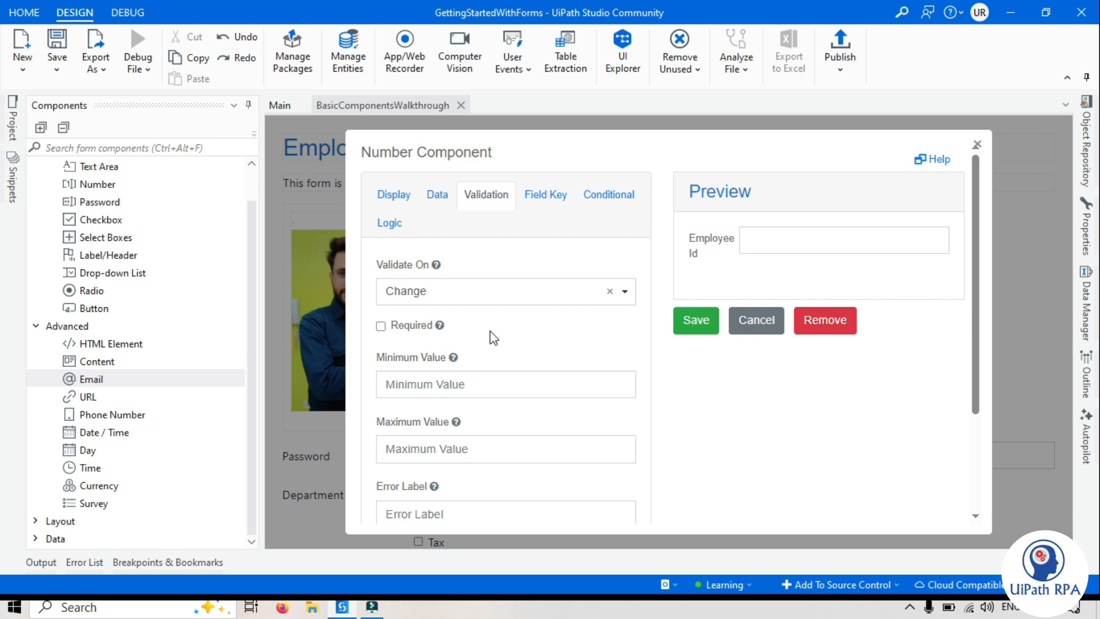
pyautogui.click(381, 326)
pyautogui.click(703, 255)
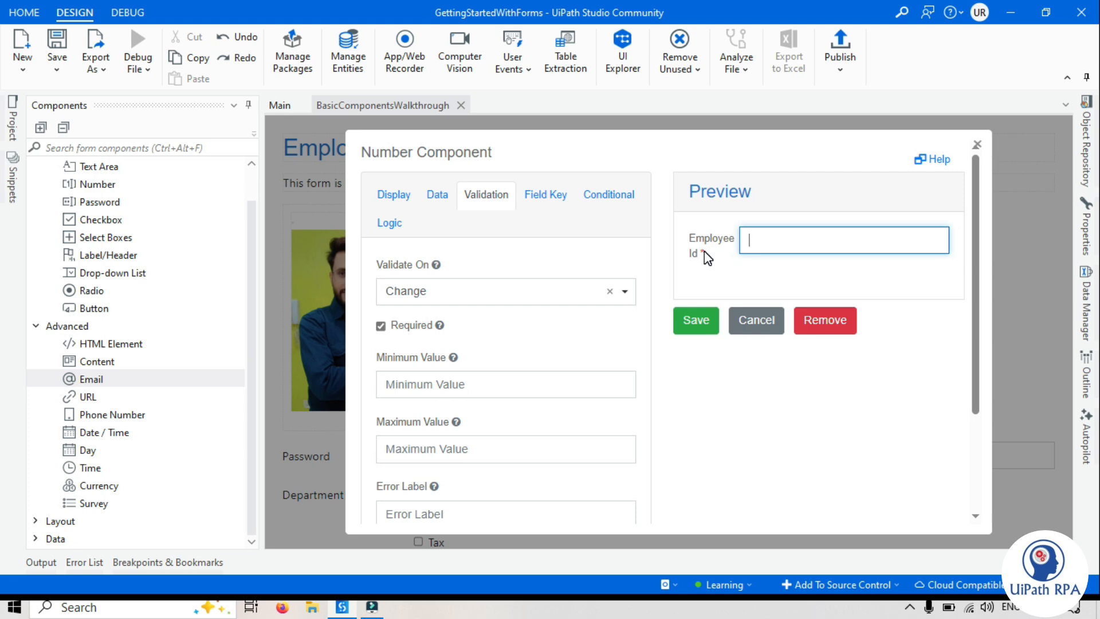
# Set the Employee Id field's minimum value to 1 and its maximum value to 10000
pyautogui.scroll(-3, 507, 296)
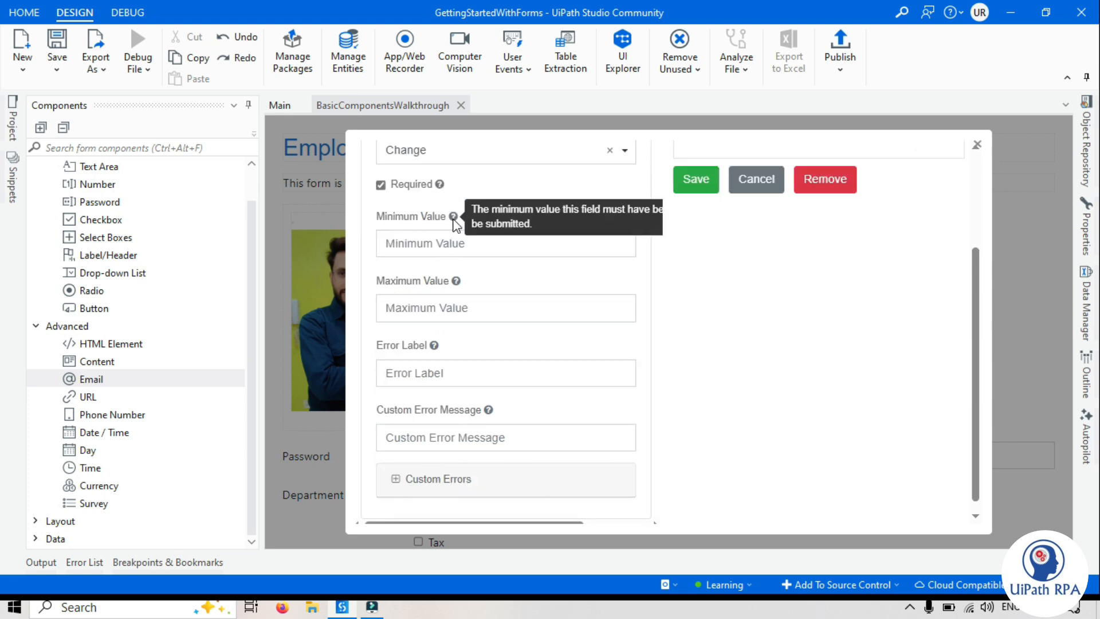
pyautogui.moveTo(464, 282)
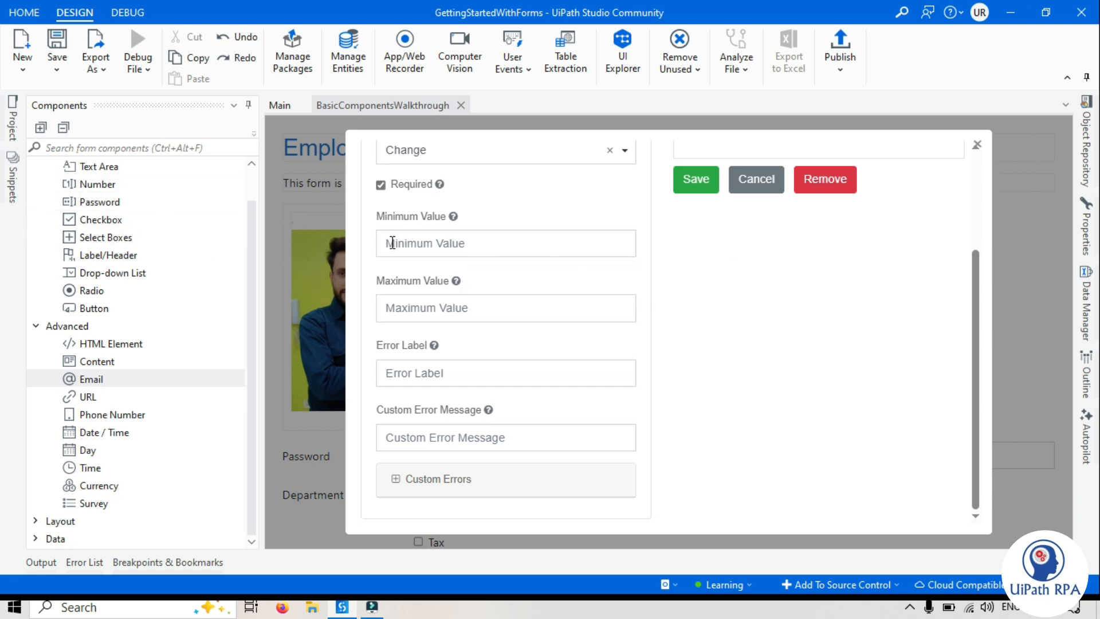
pyautogui.scroll(3, 976, 228)
pyautogui.scroll(-1, 977, 252)
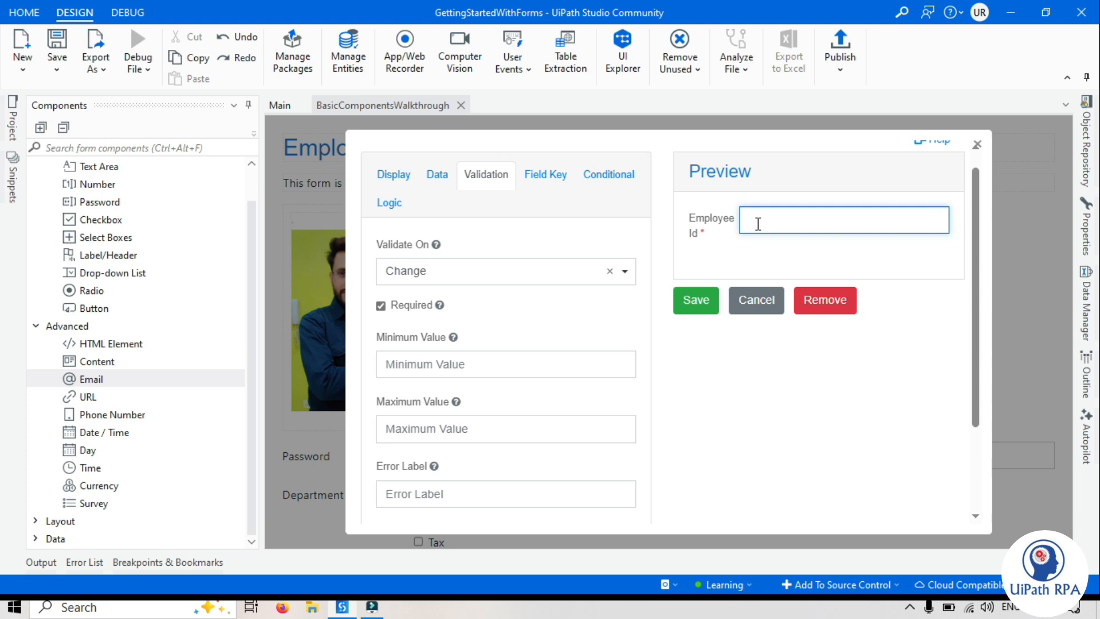
pyautogui.click(481, 364)
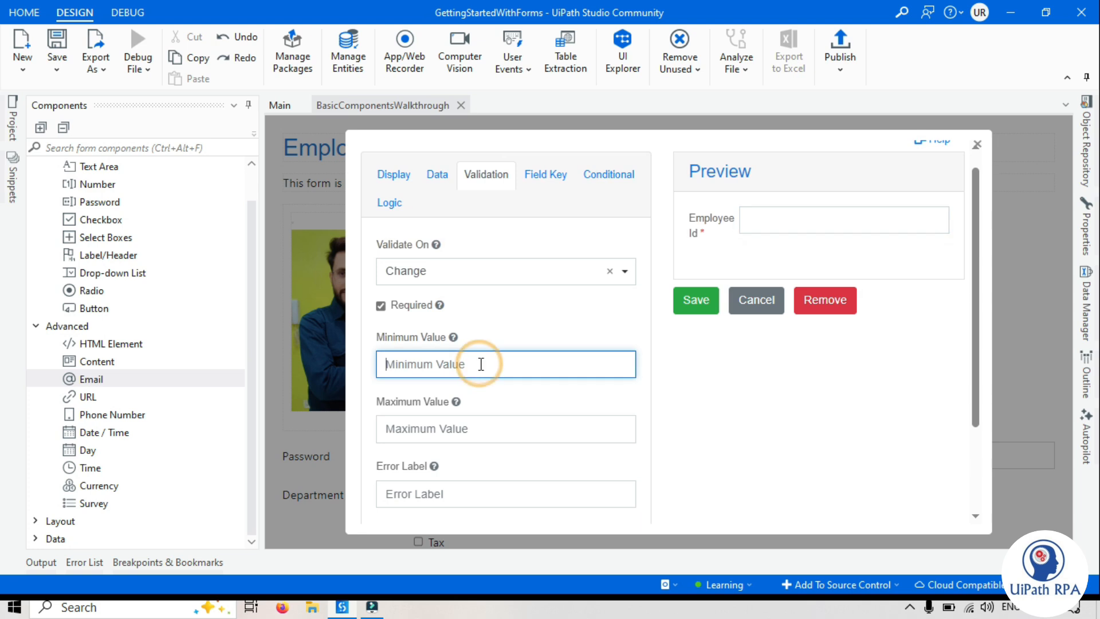
pyautogui.write('1')
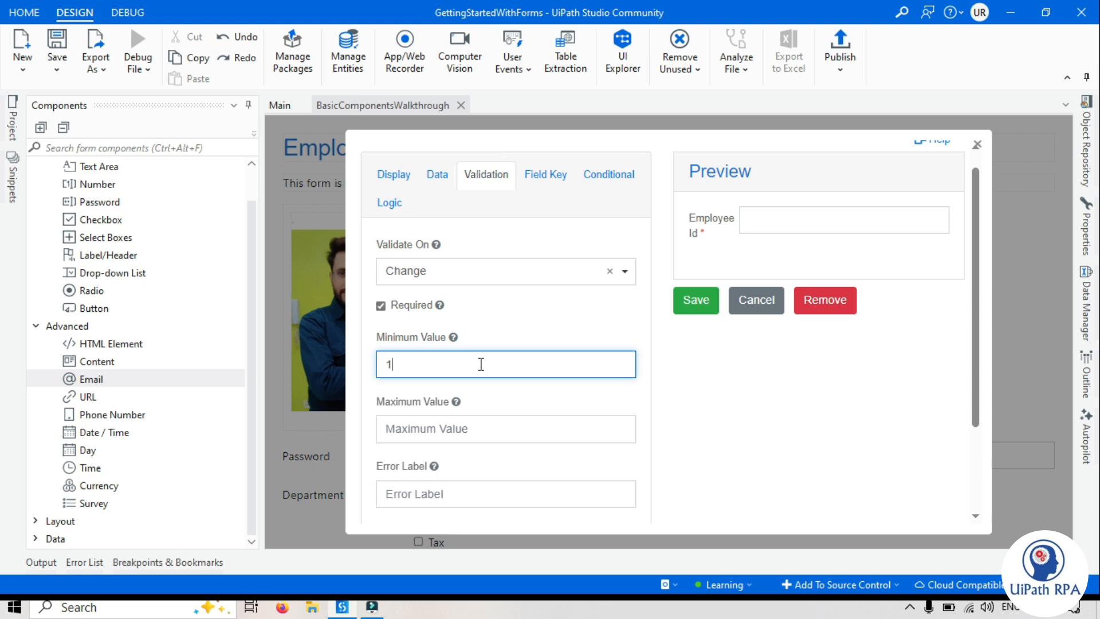
pyautogui.click(491, 419)
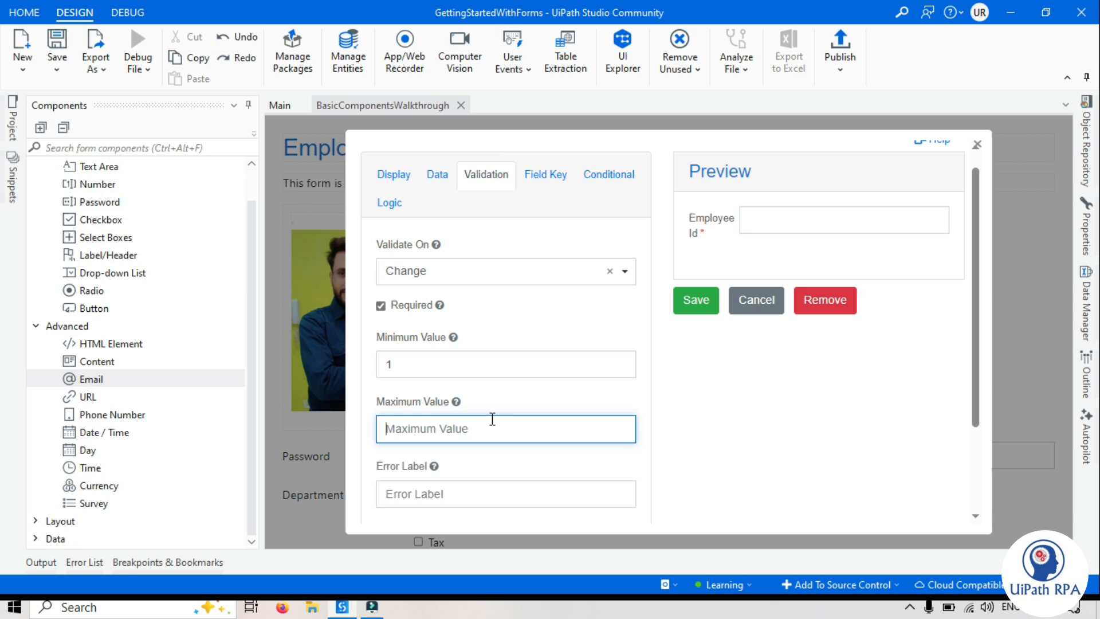
pyautogui.write('10000')
pyautogui.click(726, 423)
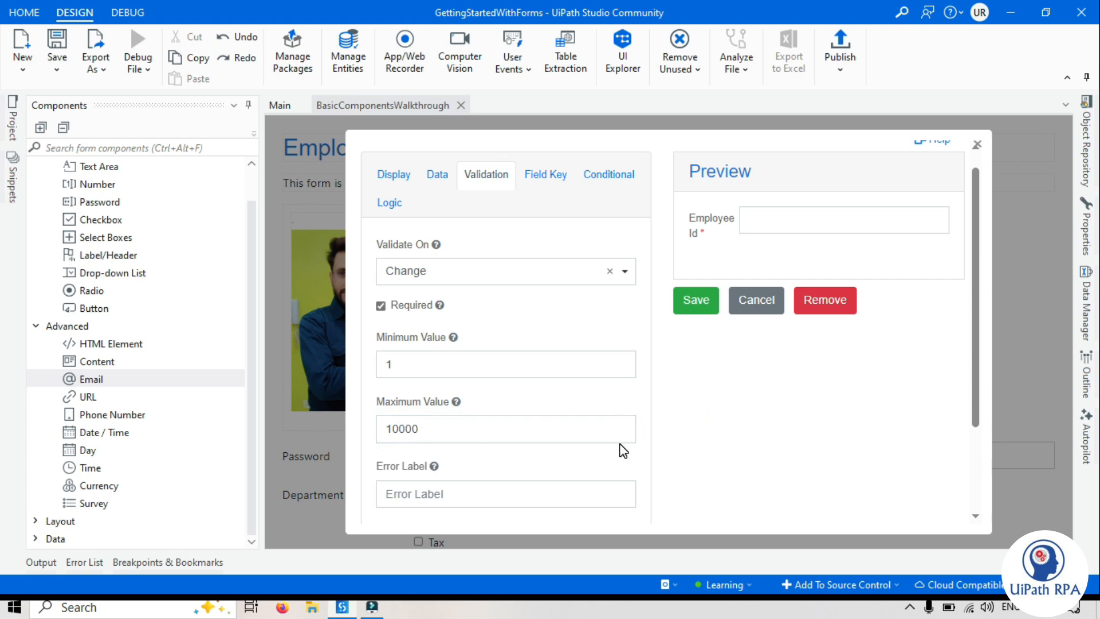
# Examine the Employee Id field's custom error options, including the example messages, the available keys and the template variables
pyautogui.scroll(-2, 399, 352)
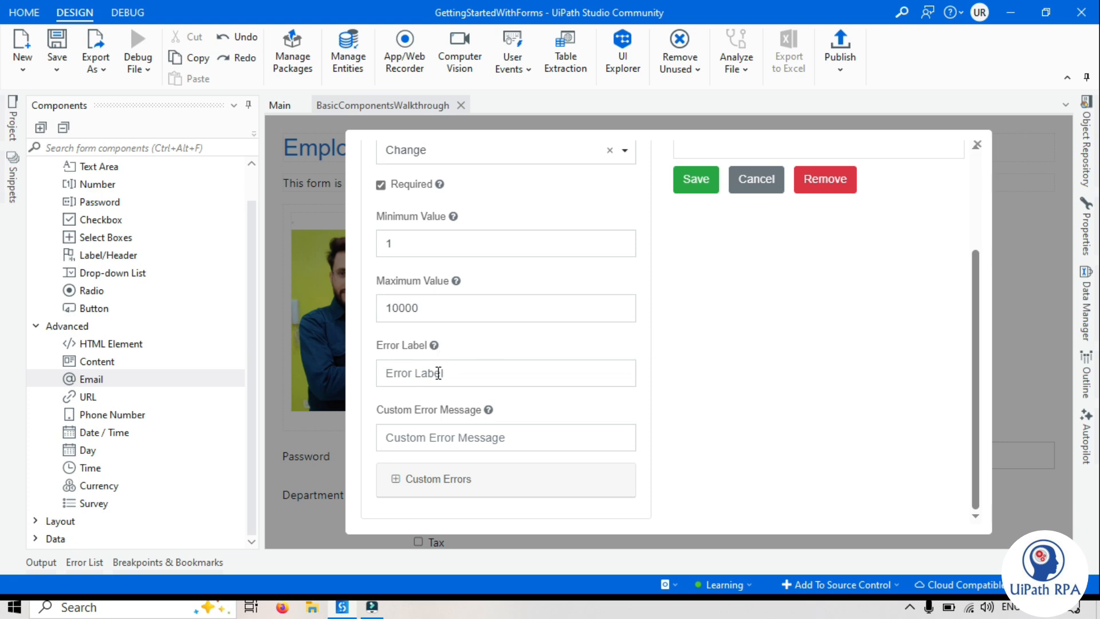
pyautogui.click(427, 437)
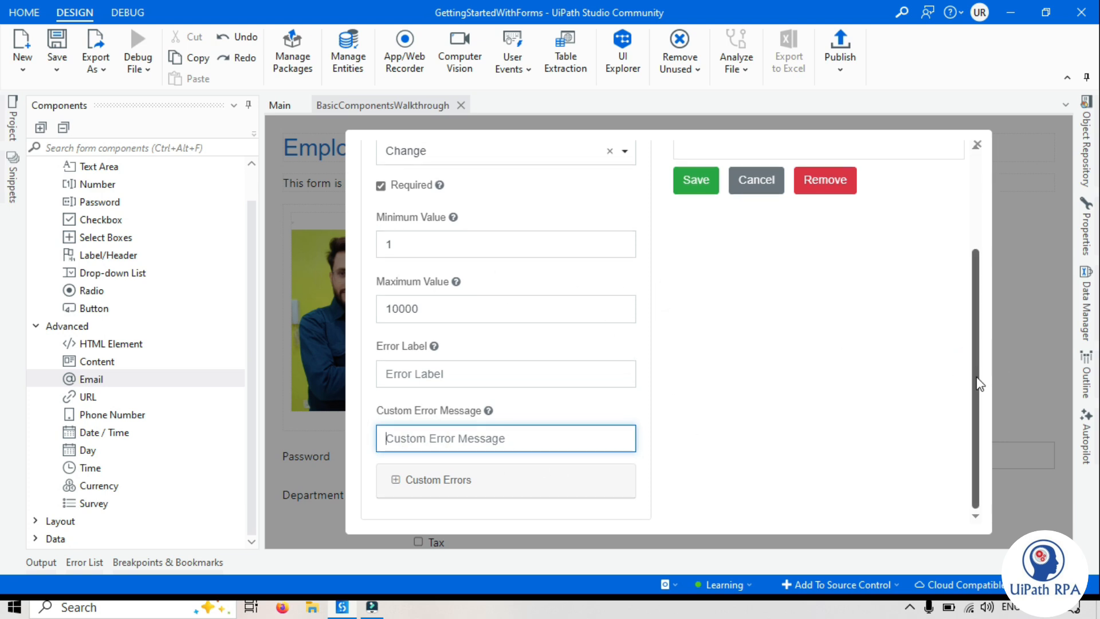
pyautogui.click(441, 487)
pyautogui.moveTo(974, 262); pyautogui.dragTo(971, 395)
pyautogui.moveTo(386, 285); pyautogui.dragTo(413, 348)
pyautogui.click(443, 326)
pyautogui.moveTo(520, 307); pyautogui.dragTo(461, 307)
pyautogui.click(450, 412)
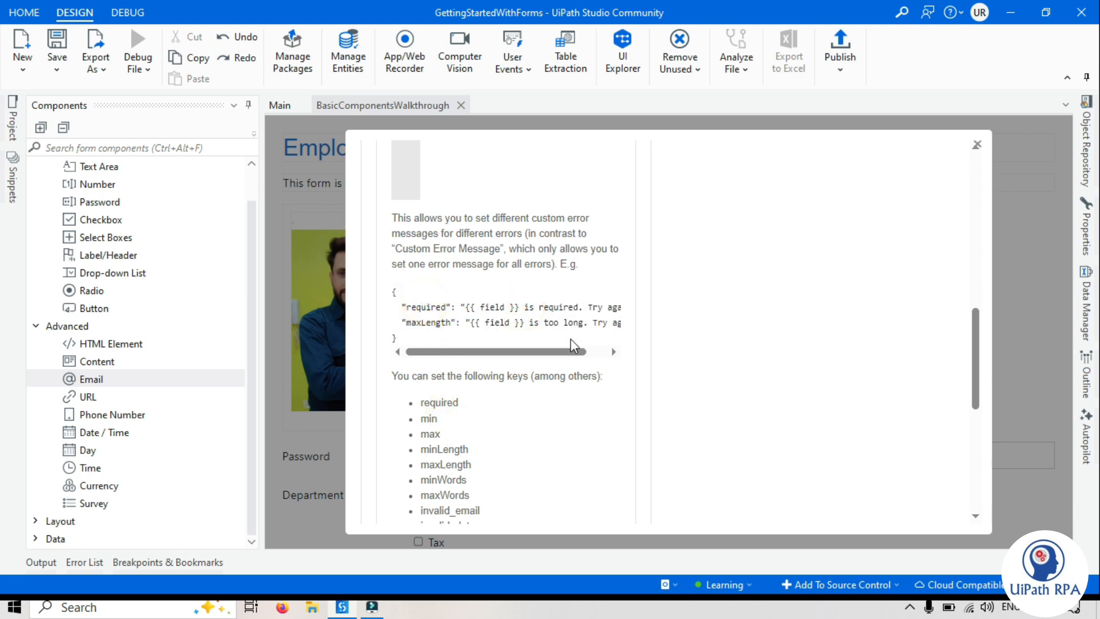
pyautogui.moveTo(550, 357); pyautogui.dragTo(570, 352)
pyautogui.moveTo(617, 307); pyautogui.dragTo(414, 308)
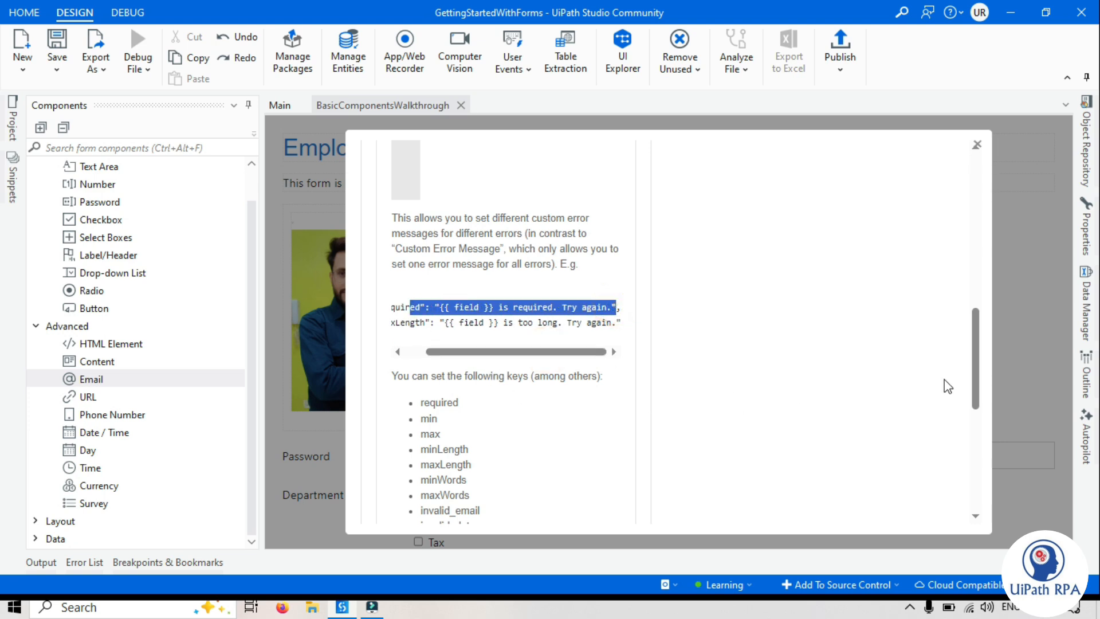
pyautogui.moveTo(975, 387); pyautogui.dragTo(977, 425)
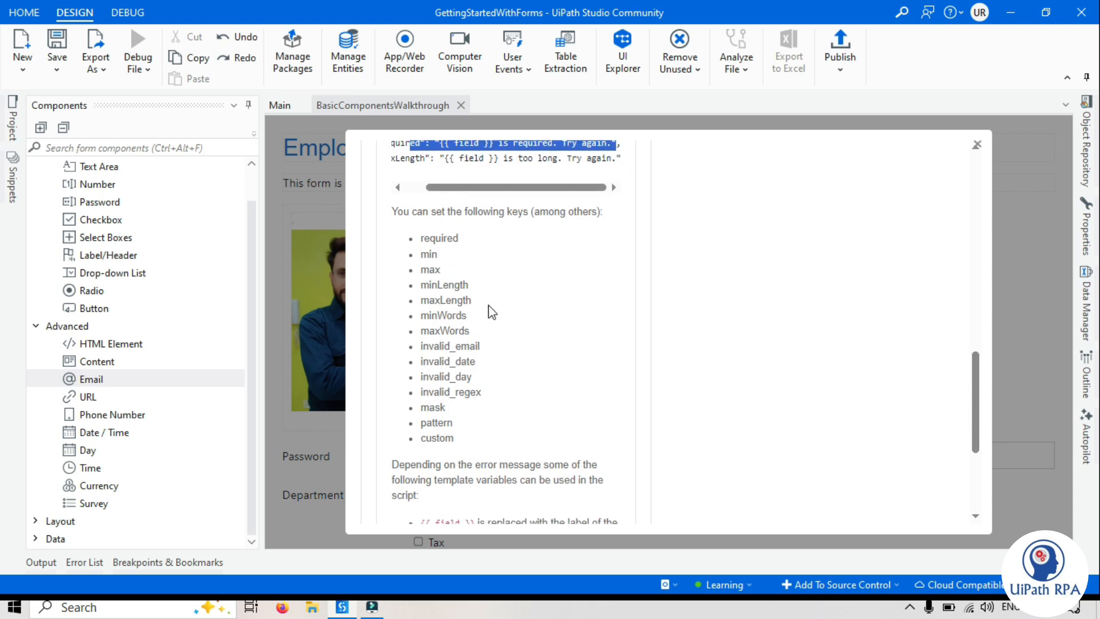
pyautogui.moveTo(972, 431); pyautogui.dragTo(979, 497)
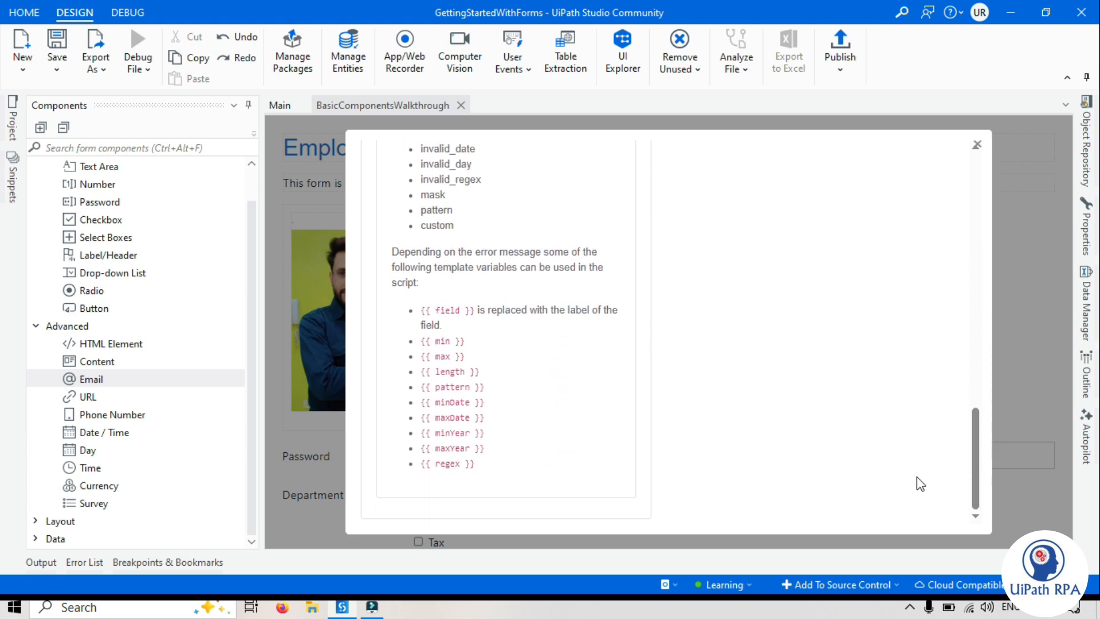
pyautogui.moveTo(474, 465); pyautogui.dragTo(393, 333)
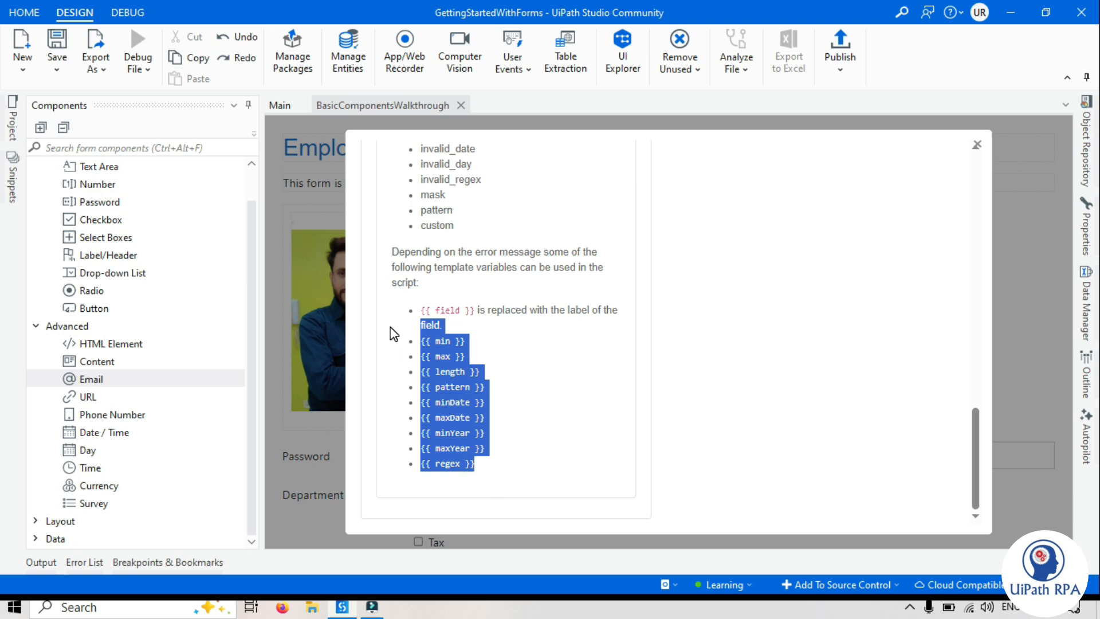
pyautogui.click(793, 394)
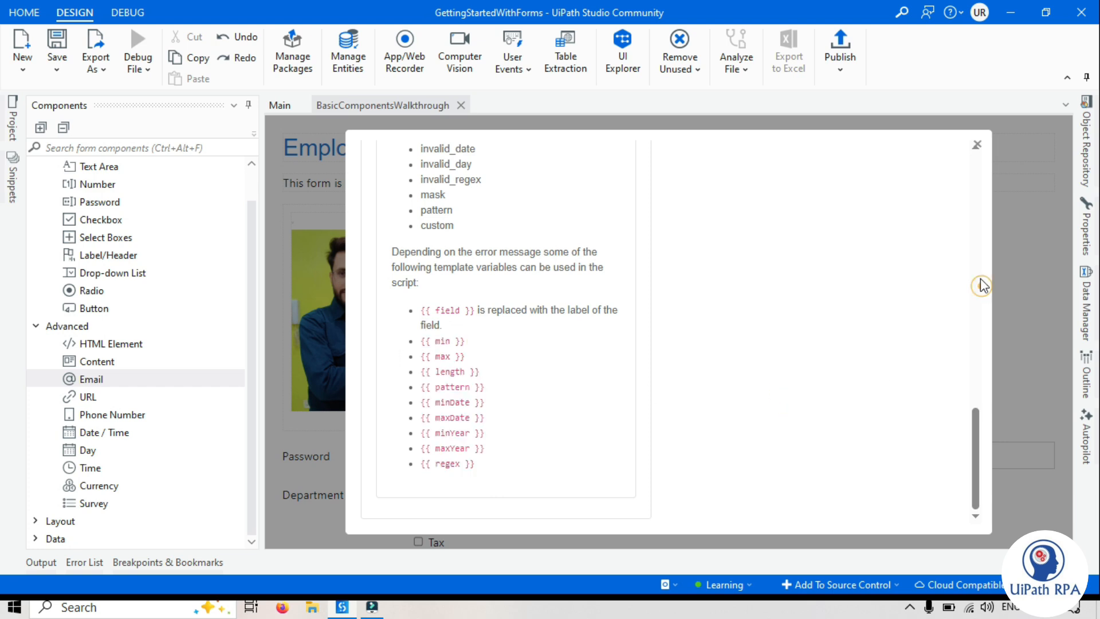
# Save the Employee Id field's validation settings
pyautogui.click(982, 240)
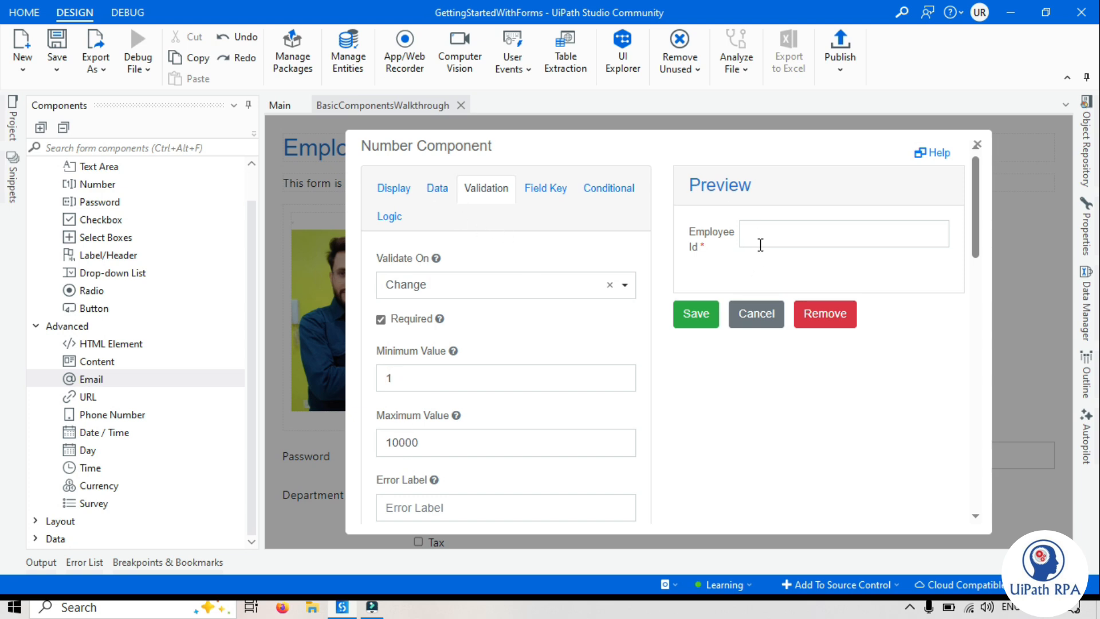
pyautogui.click(706, 314)
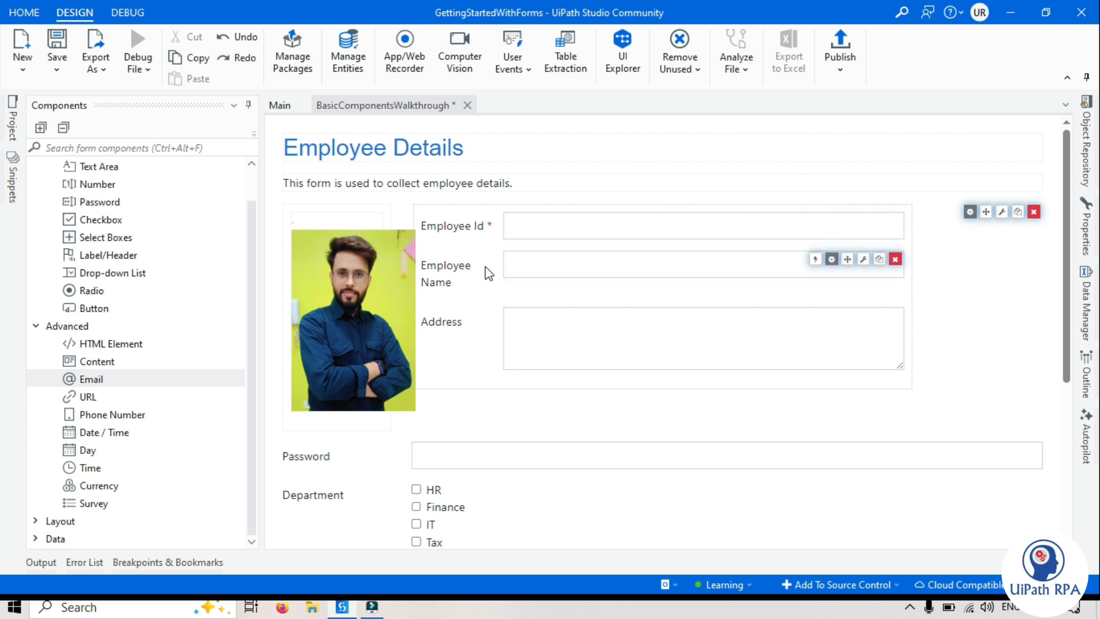
# In the Employee Name field's validation settings, set the minimum length to 3 and the maximum length to 100
pyautogui.click(831, 259)
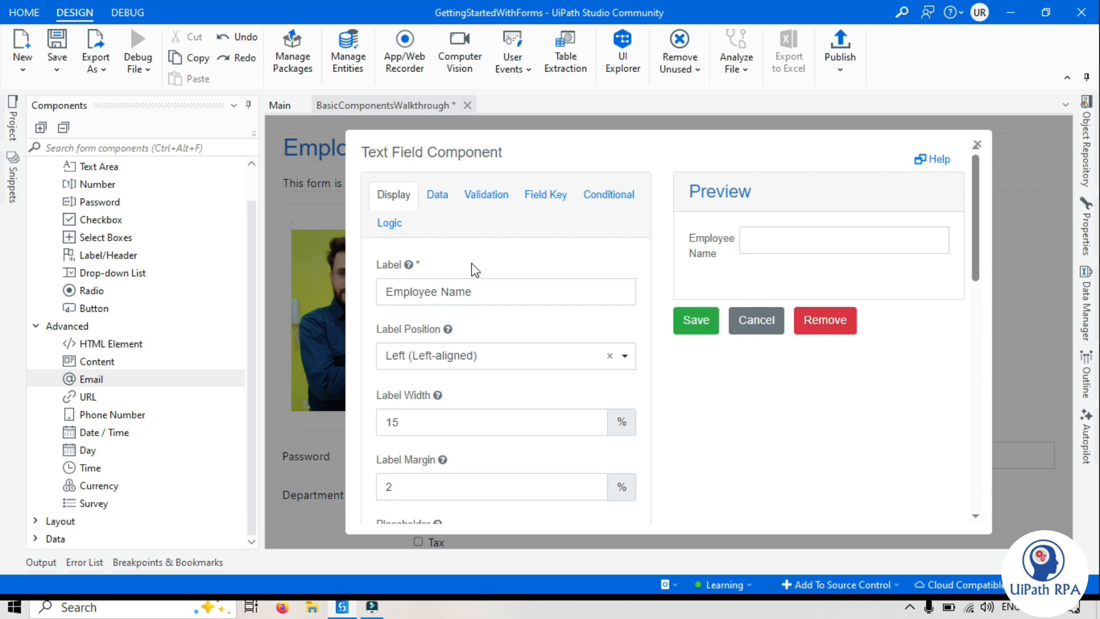
pyautogui.click(500, 196)
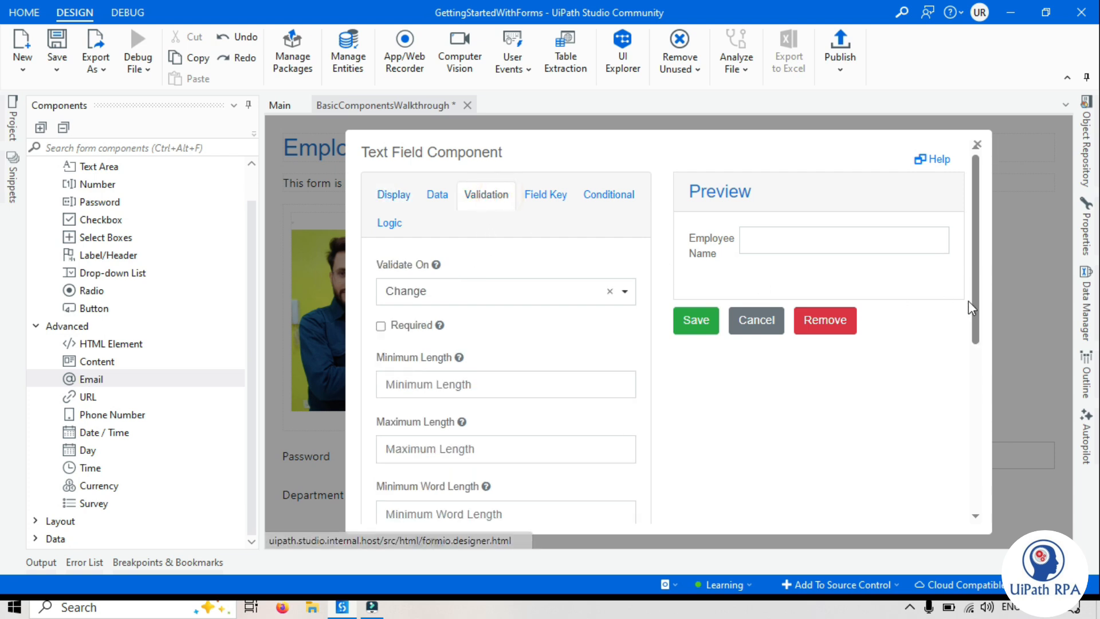
pyautogui.moveTo(977, 315); pyautogui.dragTo(980, 358)
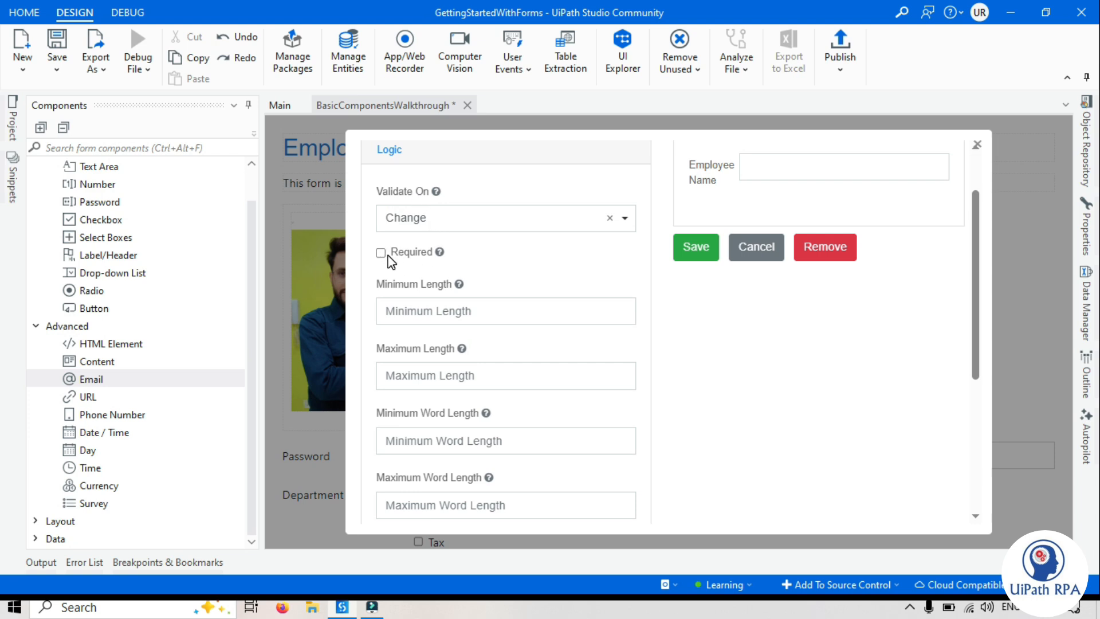
pyautogui.moveTo(978, 337); pyautogui.dragTo(980, 378)
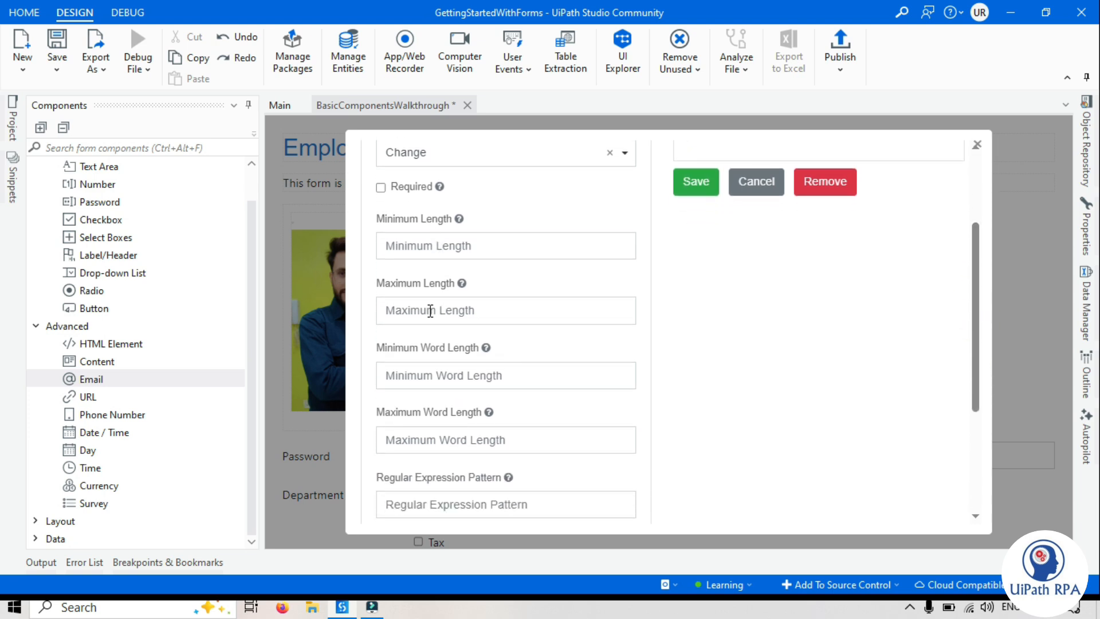
pyautogui.click(441, 248)
pyautogui.scroll(2, 690, 372)
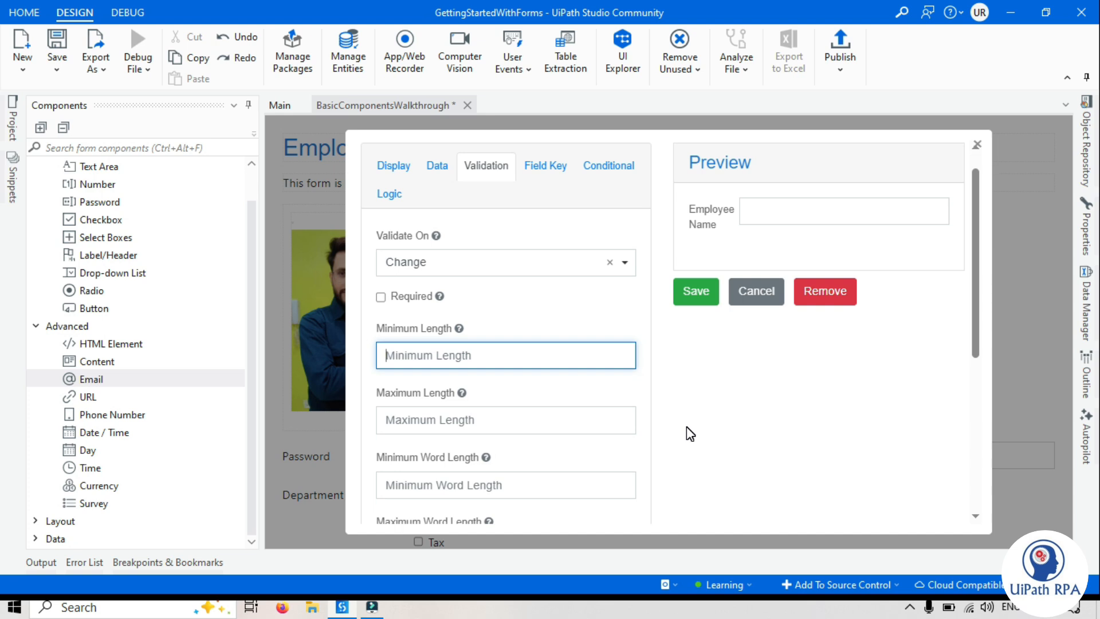
pyautogui.write('3')
pyautogui.click(458, 417)
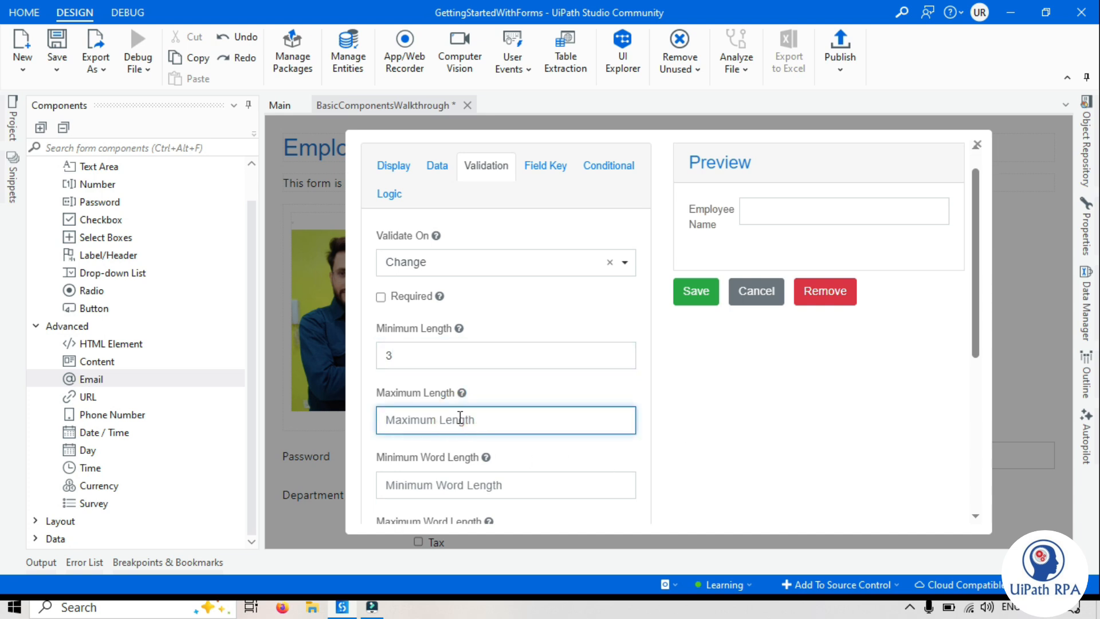
pyautogui.write('100')
pyautogui.click(746, 426)
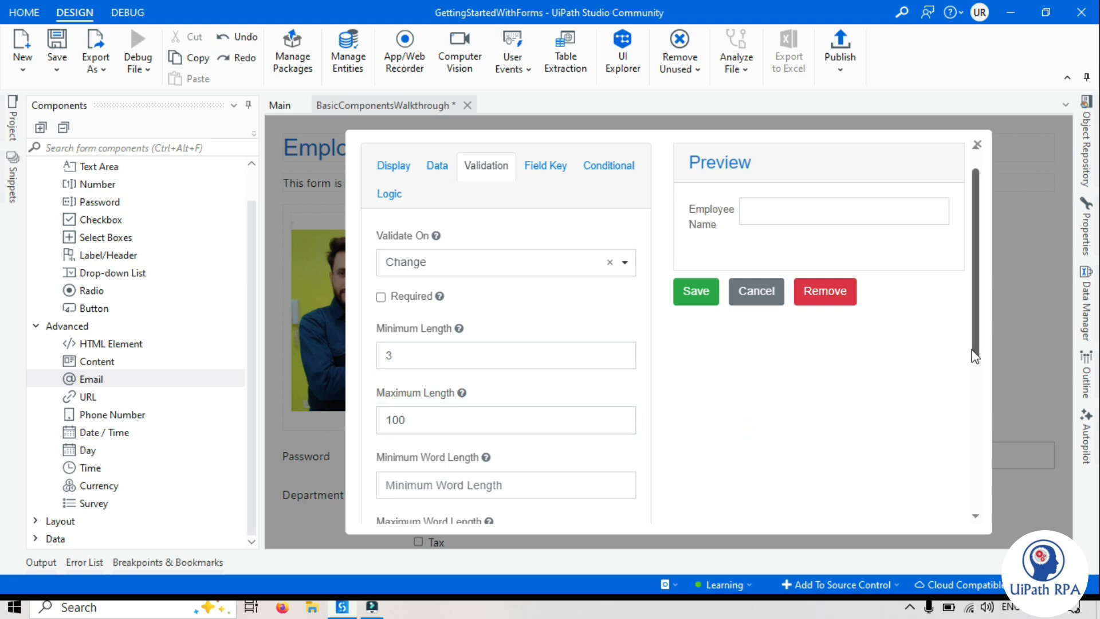
# Set the Employee Name field's minimum word length to 1 and its maximum word length to 6
pyautogui.moveTo(978, 356); pyautogui.dragTo(965, 449)
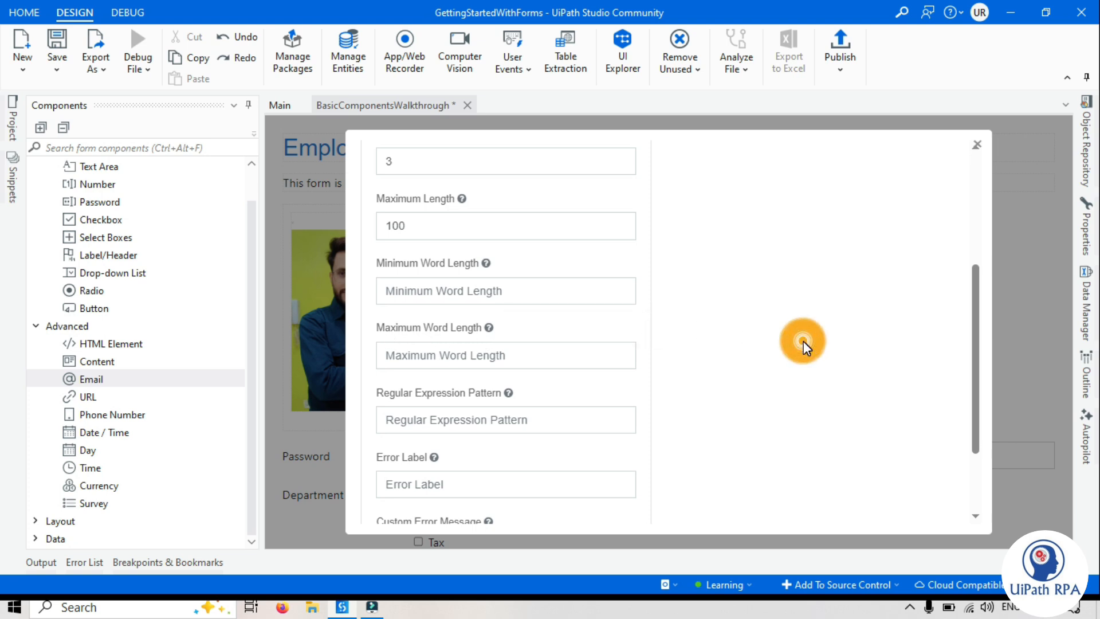
pyautogui.click(476, 287)
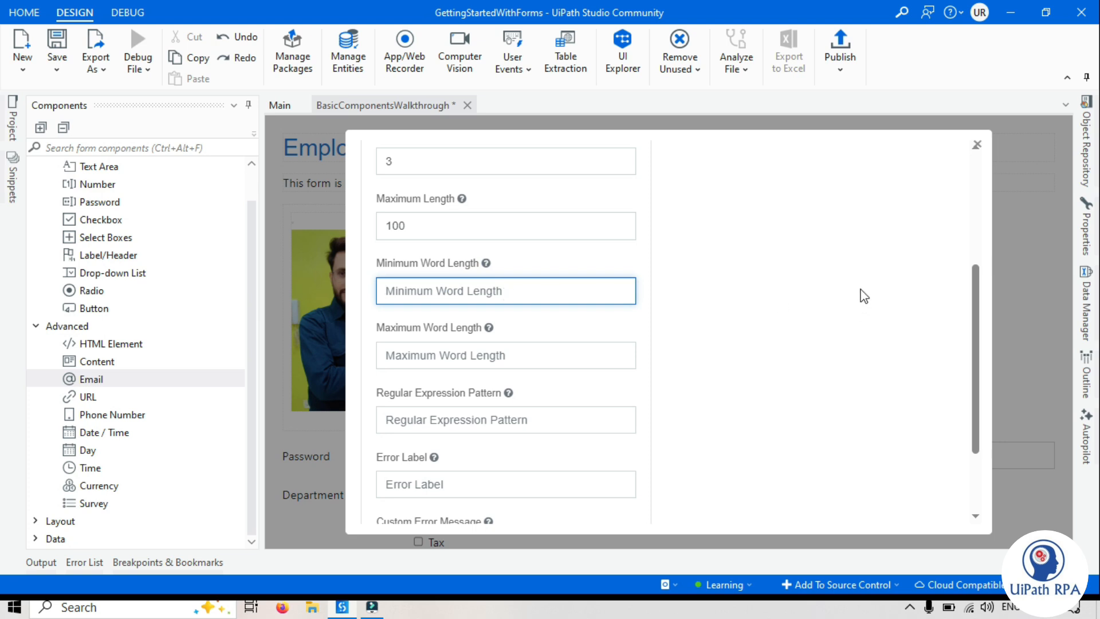
pyautogui.click(969, 244)
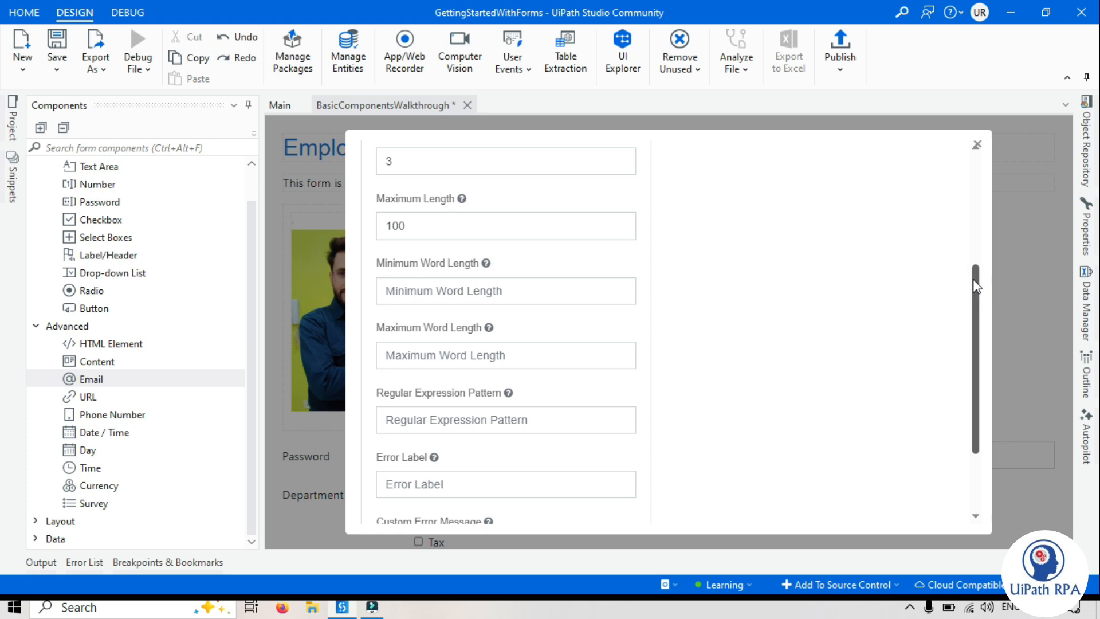
pyautogui.moveTo(975, 277); pyautogui.dragTo(974, 282)
pyautogui.click(517, 282)
pyautogui.write('1')
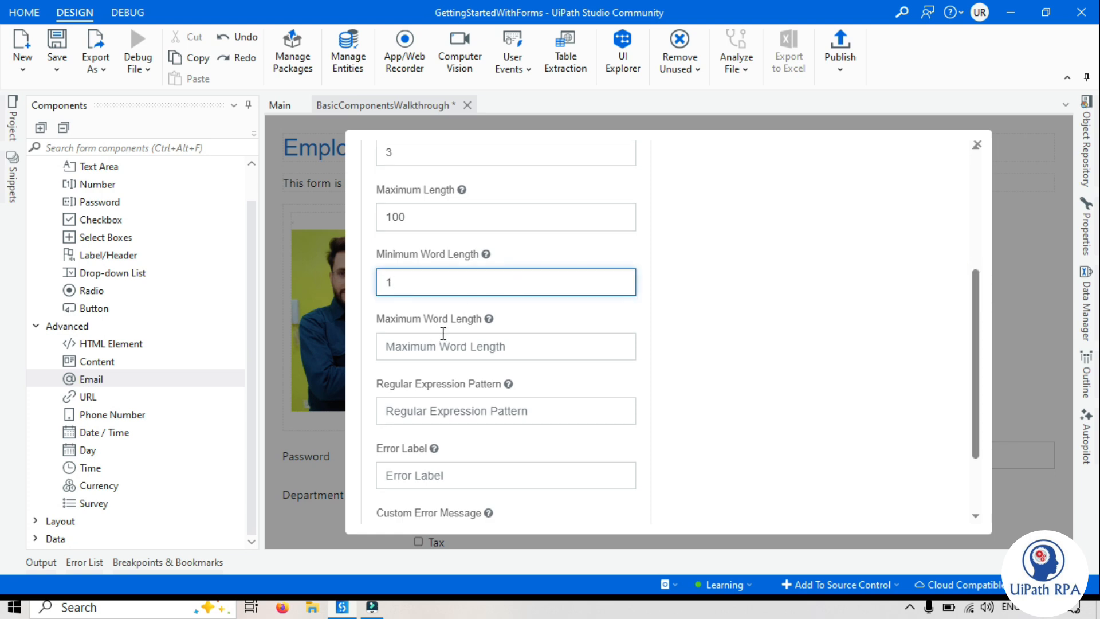
pyautogui.click(490, 352)
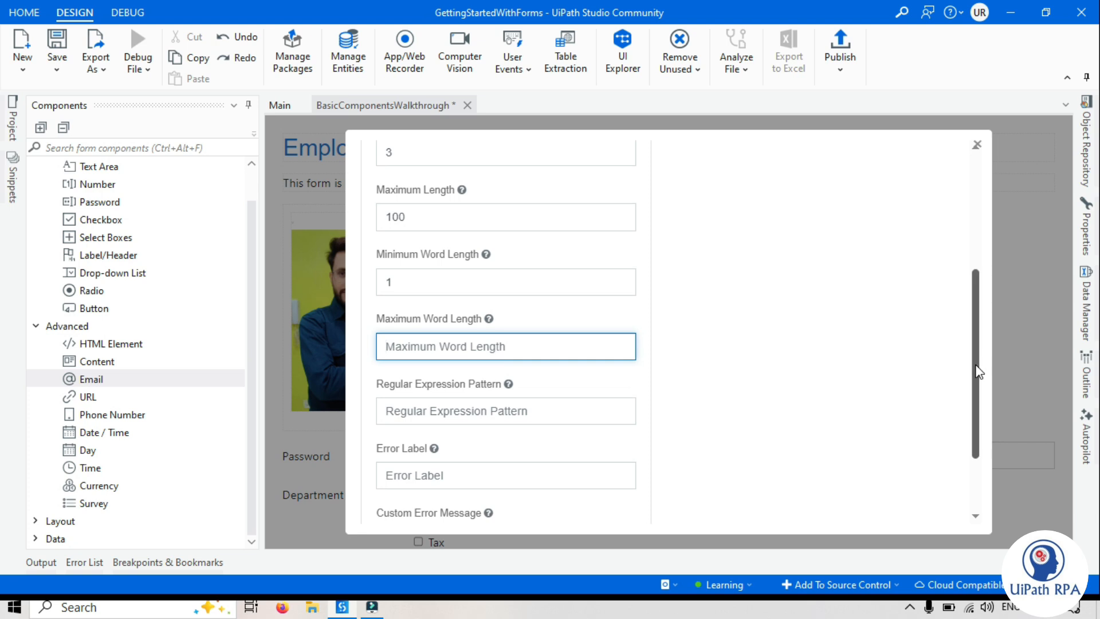
pyautogui.moveTo(977, 373); pyautogui.dragTo(978, 383)
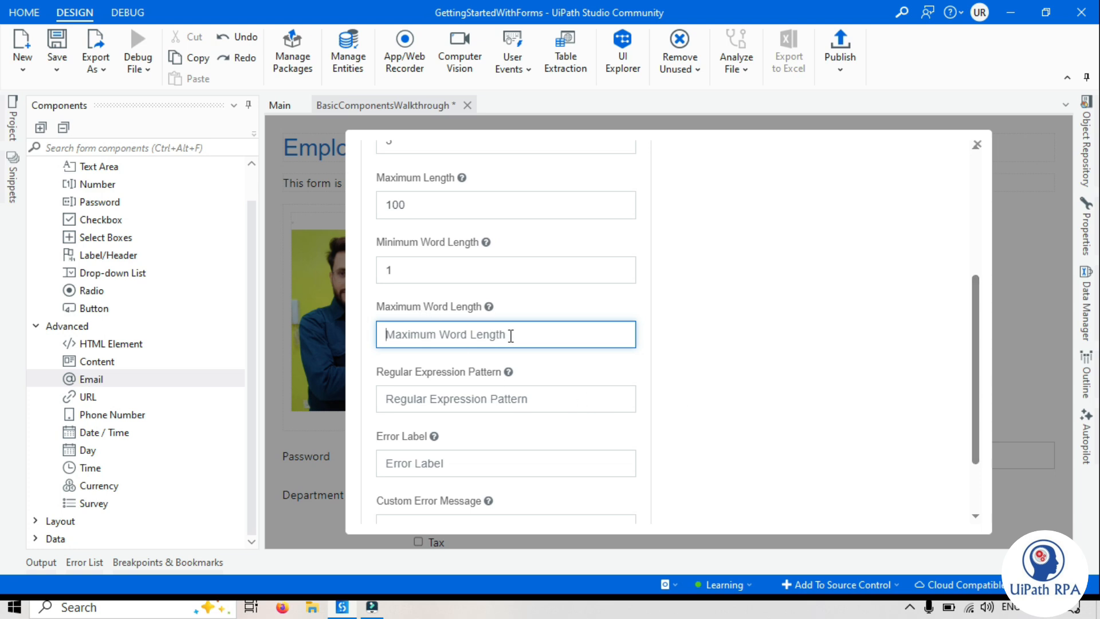
pyautogui.write('6')
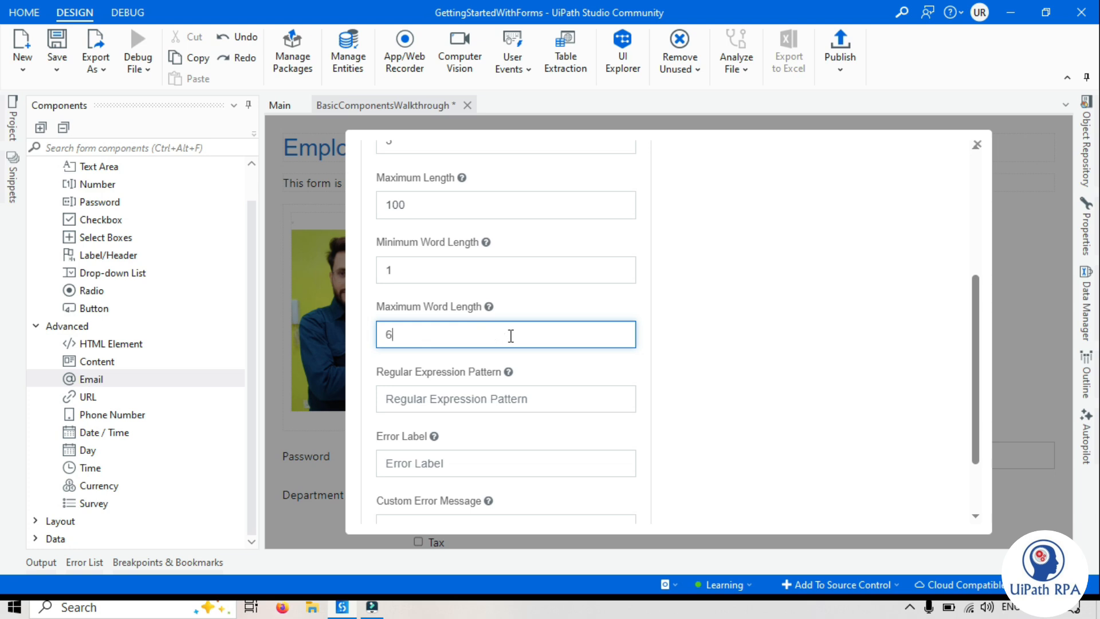
pyautogui.click(741, 432)
# Review the Employee Name field's regular expression and custom error options, and save its validation settings
pyautogui.moveTo(975, 400); pyautogui.dragTo(979, 433)
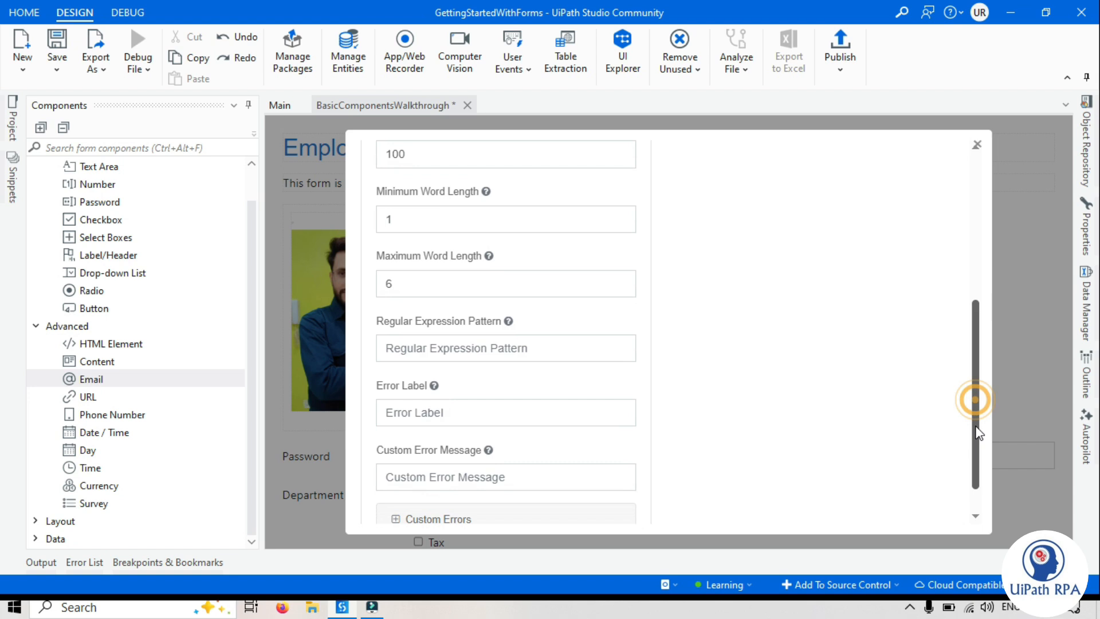
pyautogui.click(397, 323)
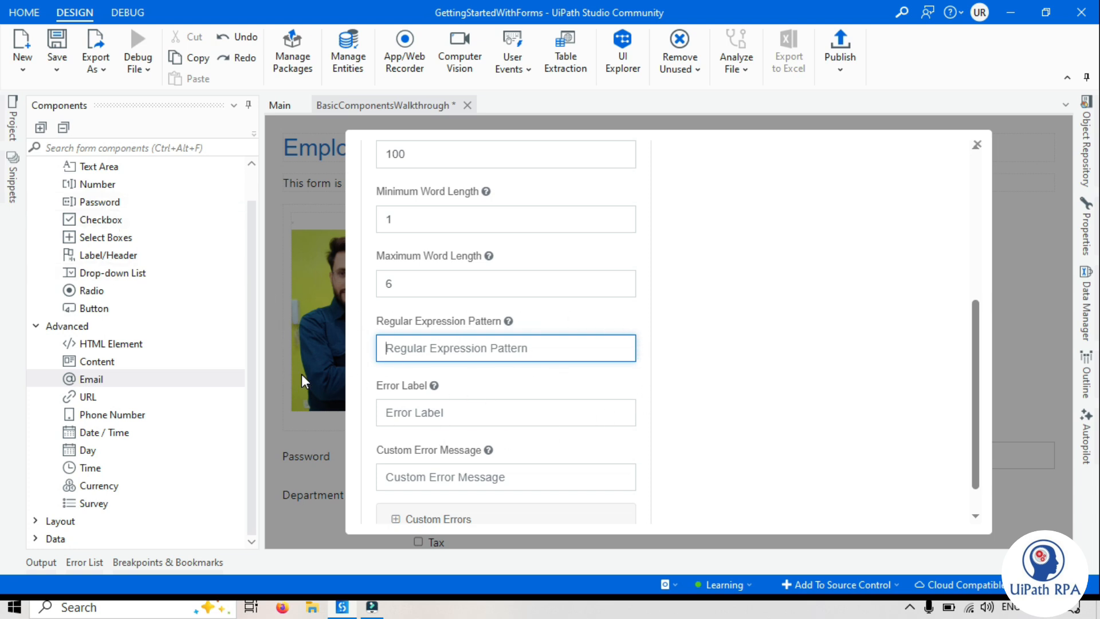
pyautogui.click(691, 365)
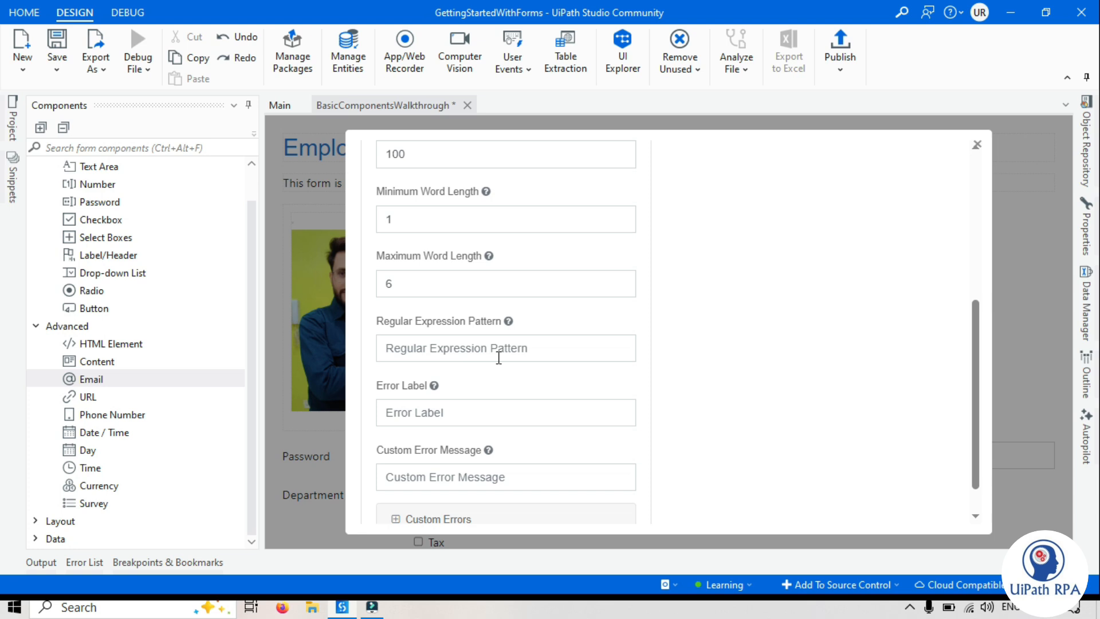
pyautogui.moveTo(976, 389); pyautogui.dragTo(977, 401)
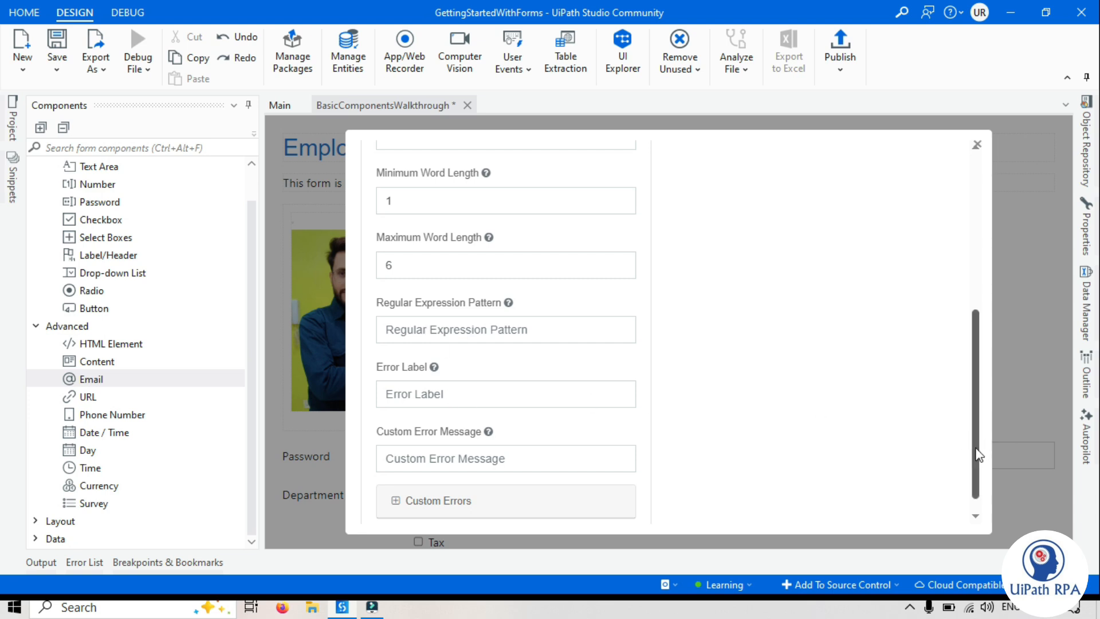
pyautogui.moveTo(973, 451); pyautogui.dragTo(954, 474)
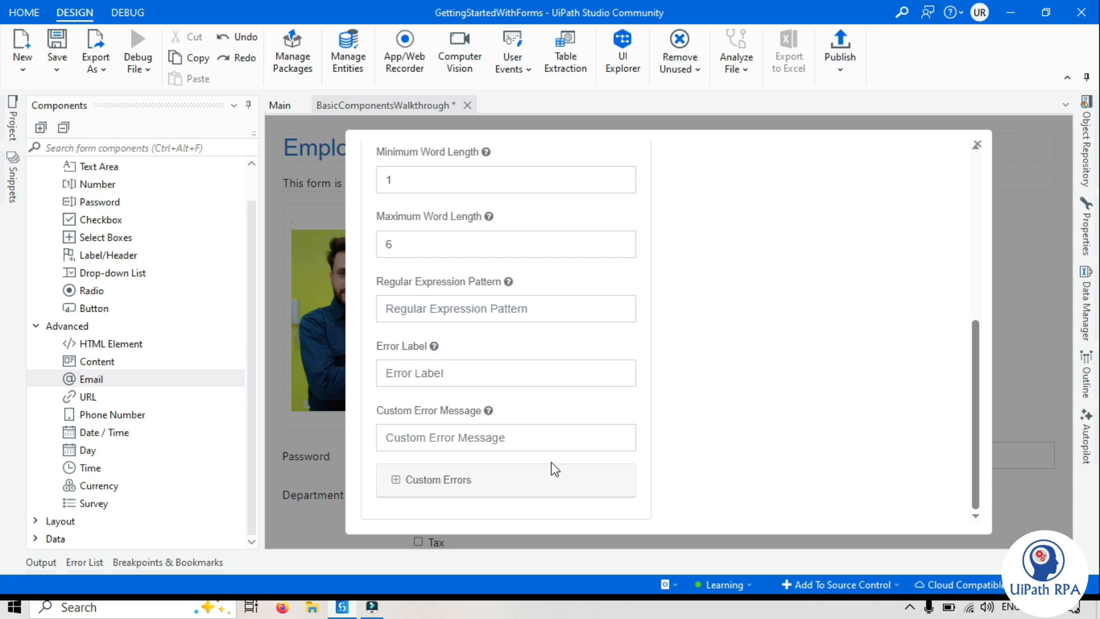
pyautogui.click(975, 260)
pyautogui.moveTo(975, 260)
pyautogui.mouseDown()
pyautogui.moveTo(977, 368)
pyautogui.moveTo(977, 239)
pyautogui.mouseUp()
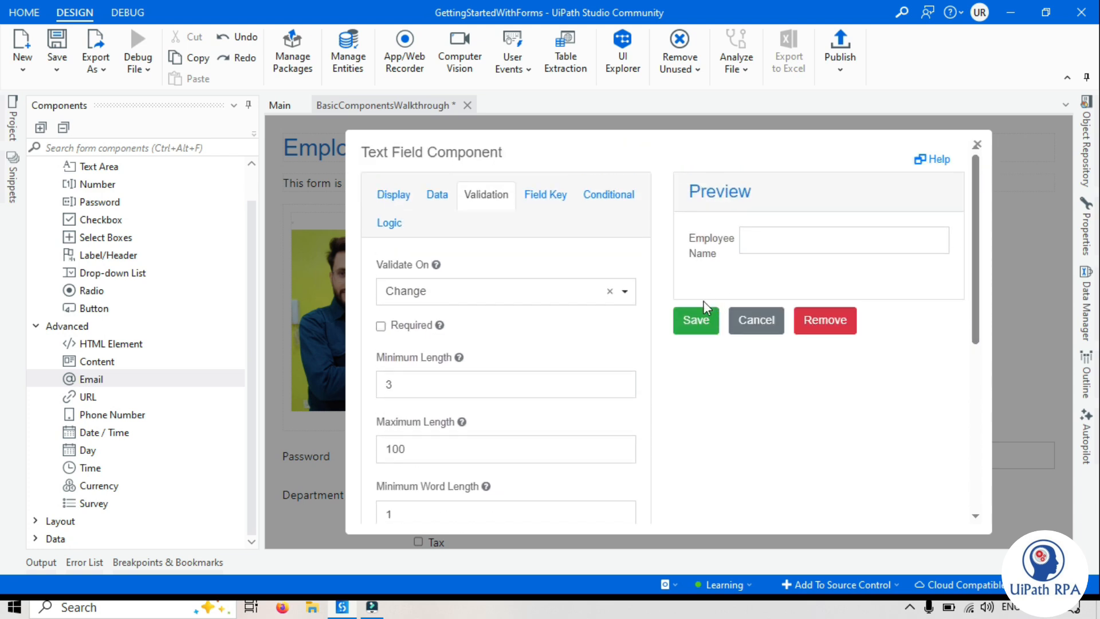
pyautogui.click(696, 320)
# Open the Password field's validation settings and make the field required
pyautogui.moveTo(1070, 299); pyautogui.dragTo(1070, 369)
pyautogui.moveTo(442, 197)
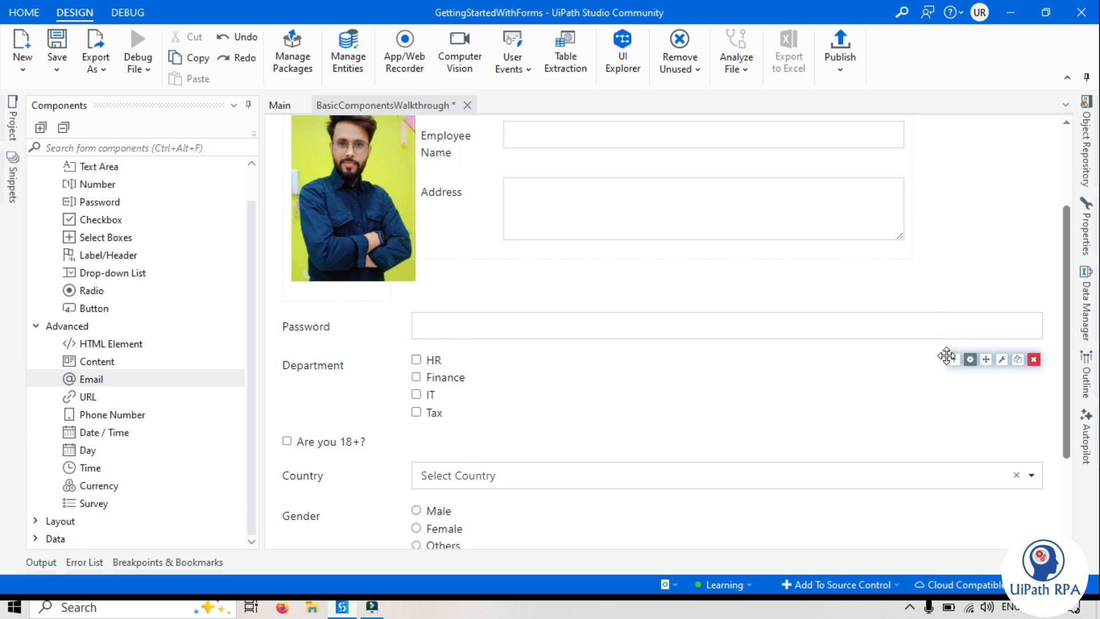
pyautogui.click(971, 320)
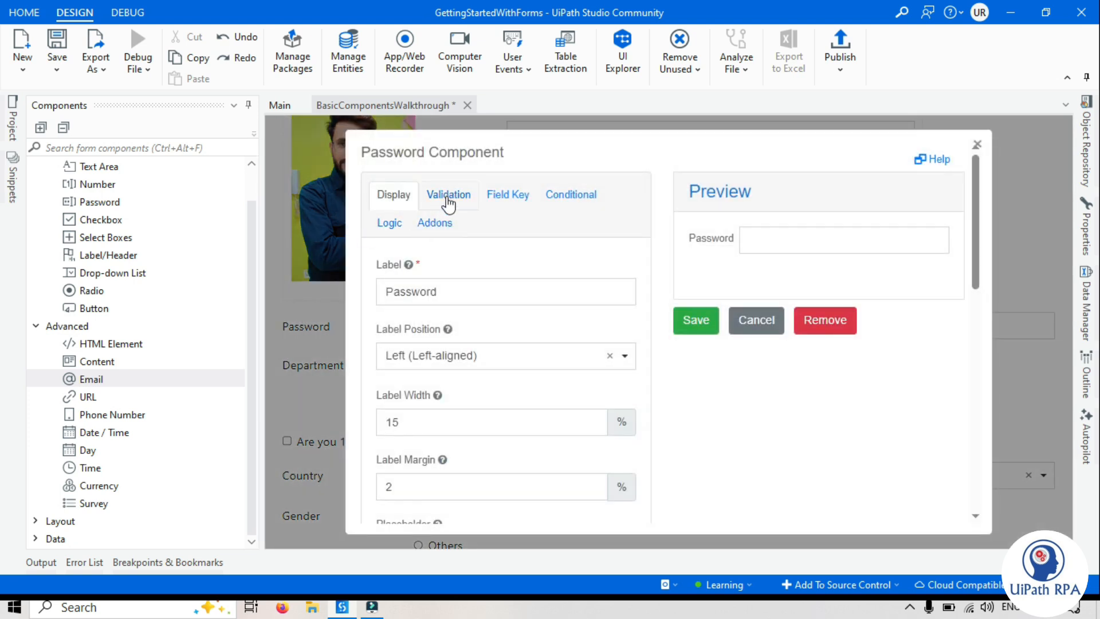
pyautogui.click(448, 195)
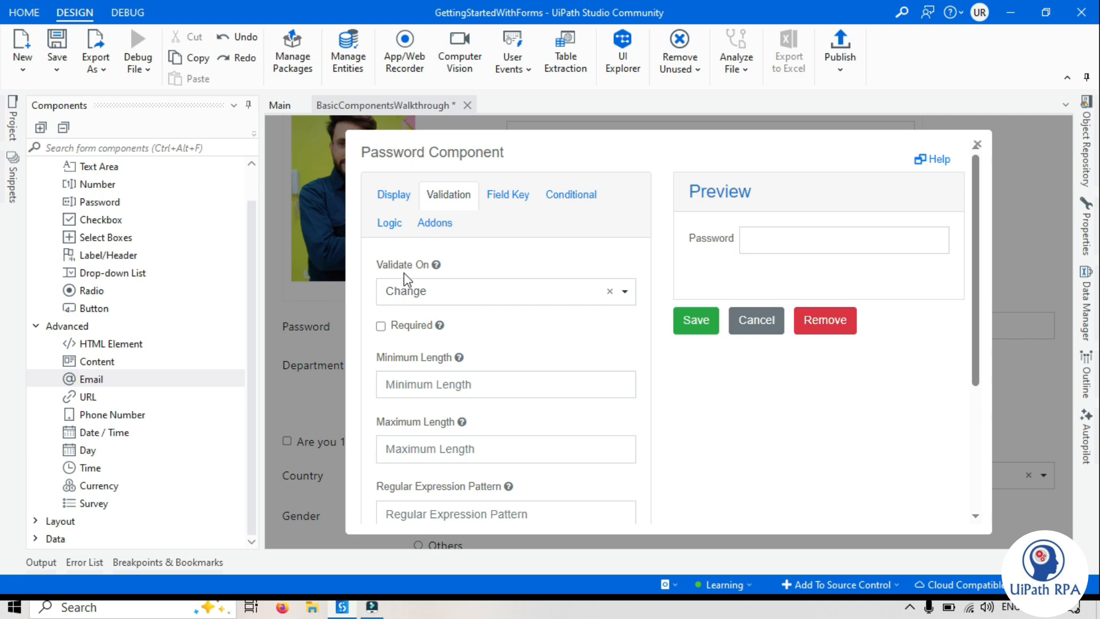
pyautogui.click(408, 291)
pyautogui.click(763, 441)
pyautogui.moveTo(976, 365); pyautogui.dragTo(976, 373)
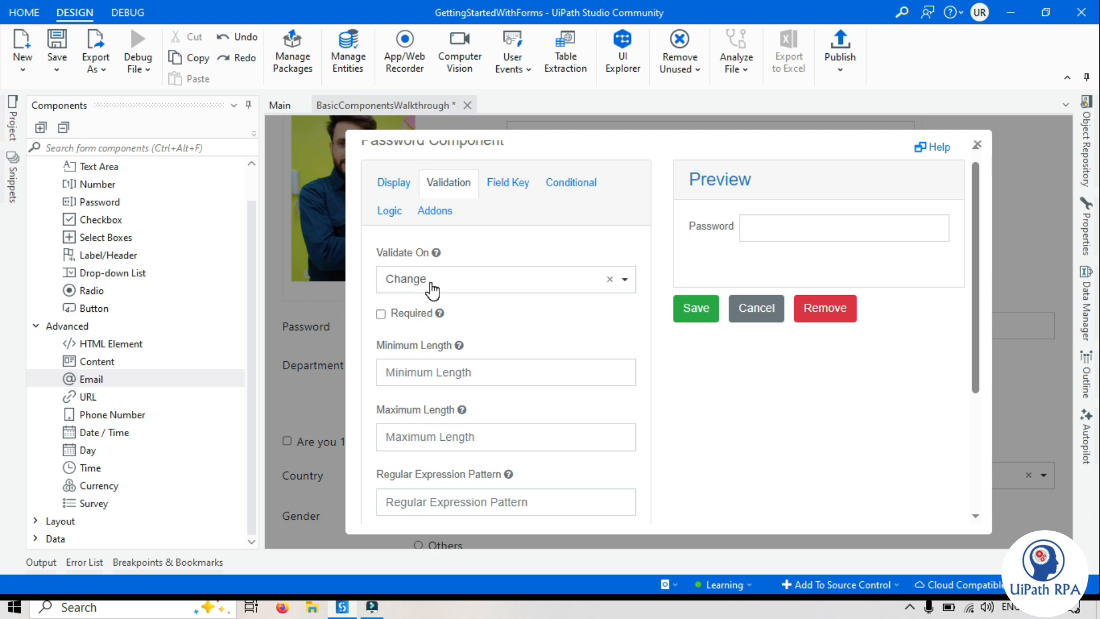
pyautogui.click(390, 317)
# Set the Password field's minimum length to 8 and its maximum length to 16
pyautogui.moveTo(974, 388); pyautogui.dragTo(974, 449)
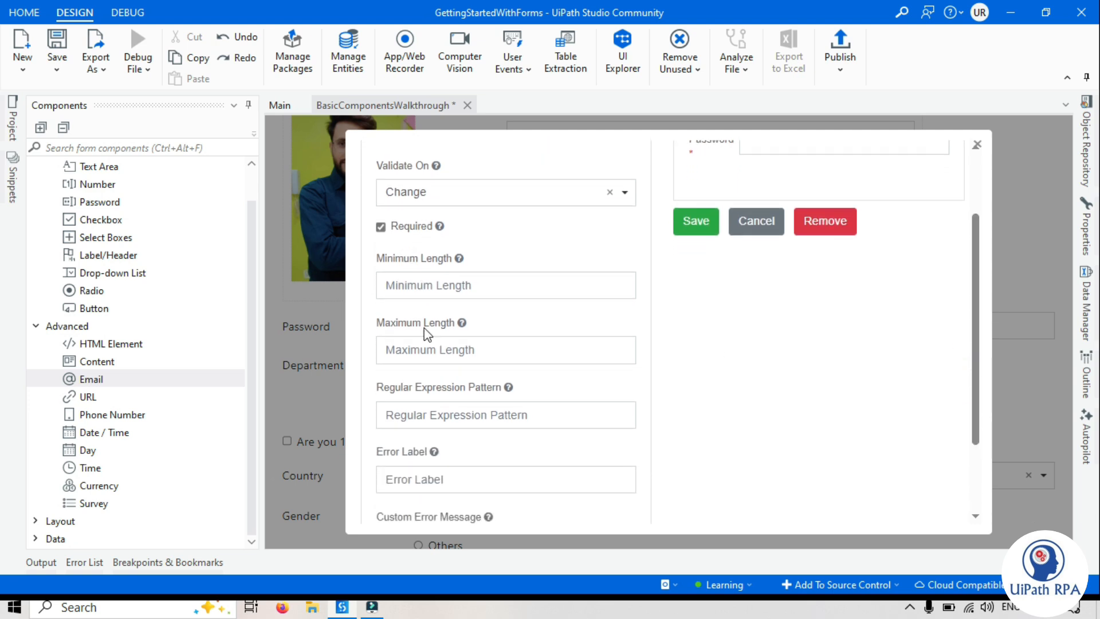
pyautogui.moveTo(975, 279); pyautogui.dragTo(975, 222)
pyautogui.click(428, 379)
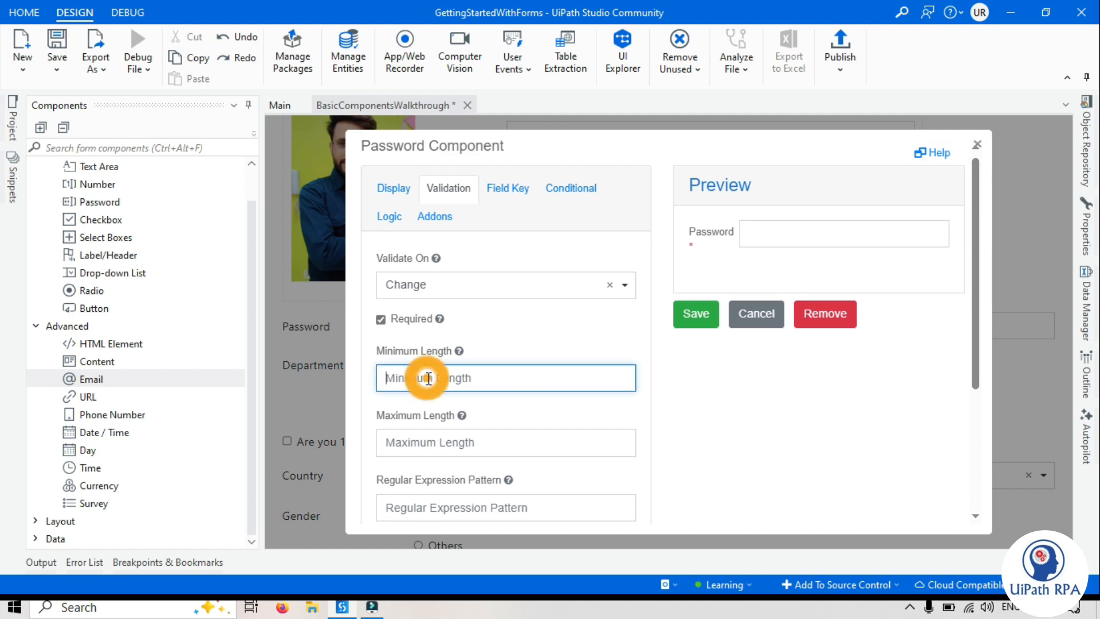
pyautogui.write('8')
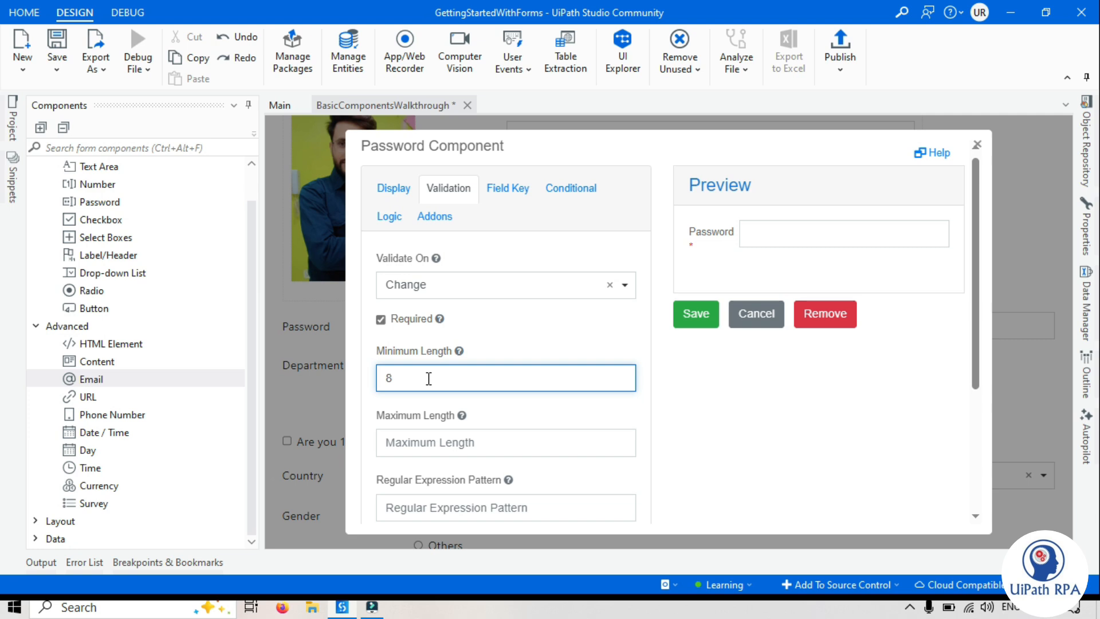
pyautogui.click(435, 445)
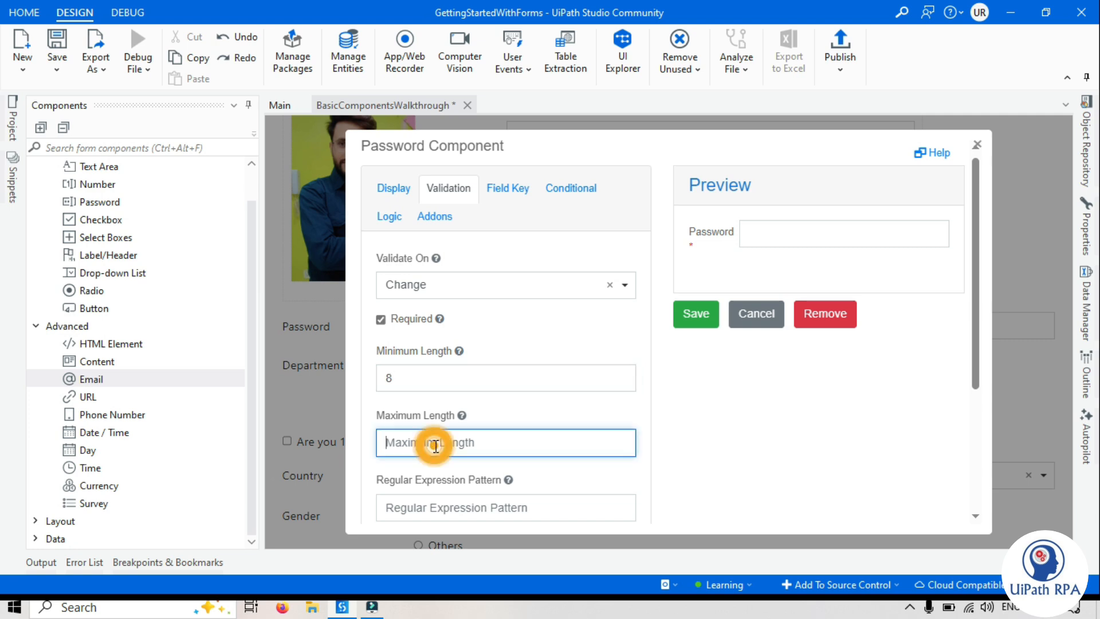
pyautogui.write('16')
pyautogui.click(750, 436)
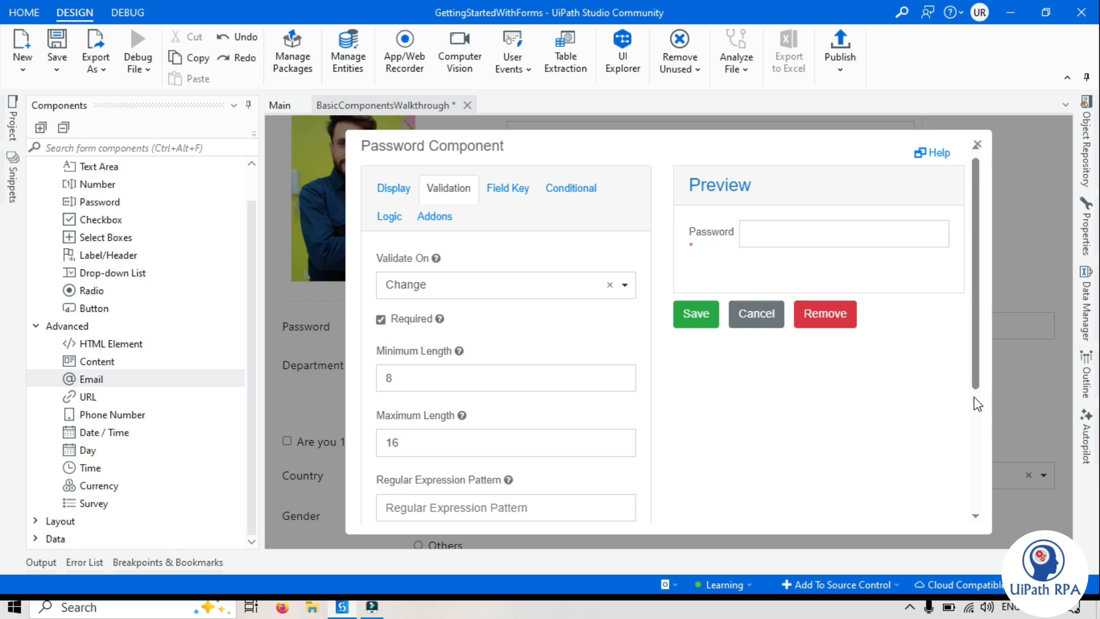
# Review the Password field's remaining validation options and save its settings
pyautogui.moveTo(975, 394); pyautogui.dragTo(976, 508)
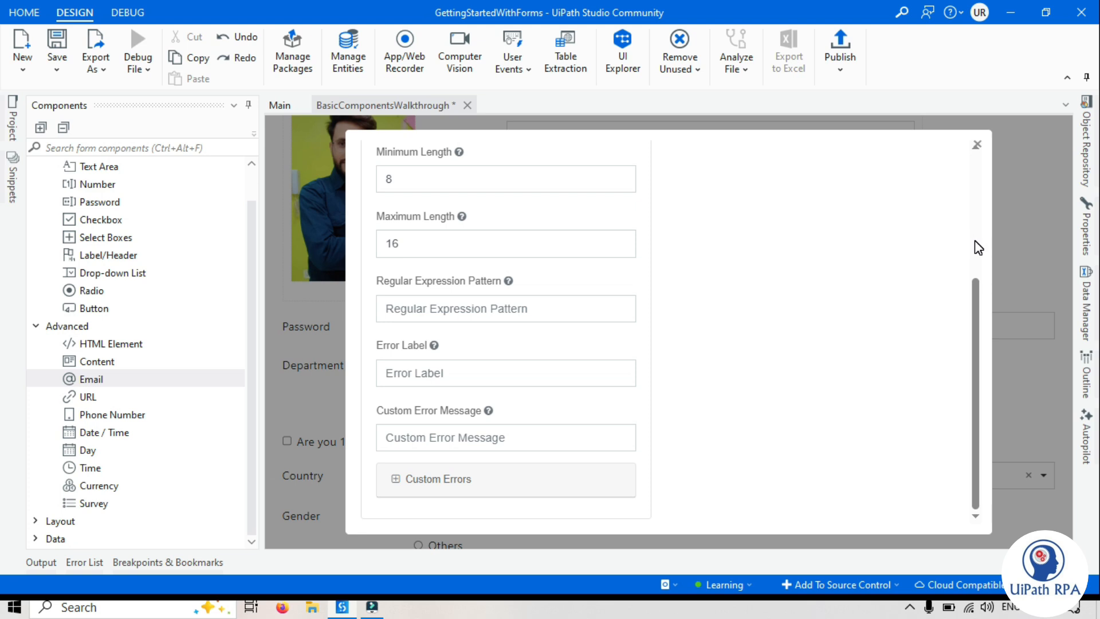
pyautogui.scroll(3, 975, 239)
pyautogui.moveTo(976, 240); pyautogui.dragTo(971, 320)
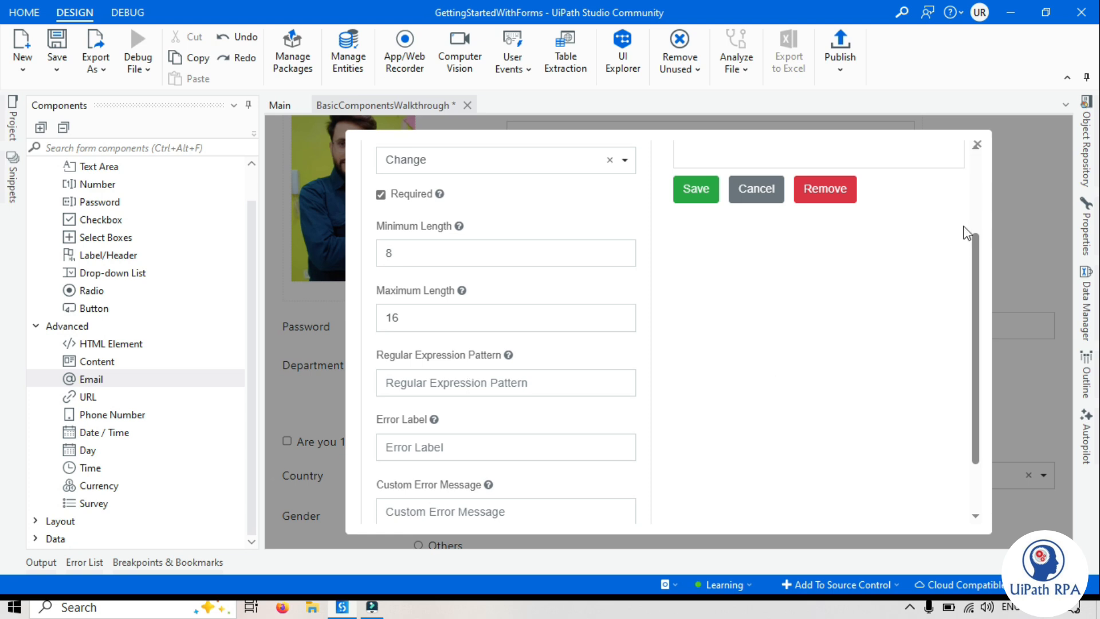
pyautogui.click(975, 207)
pyautogui.click(695, 320)
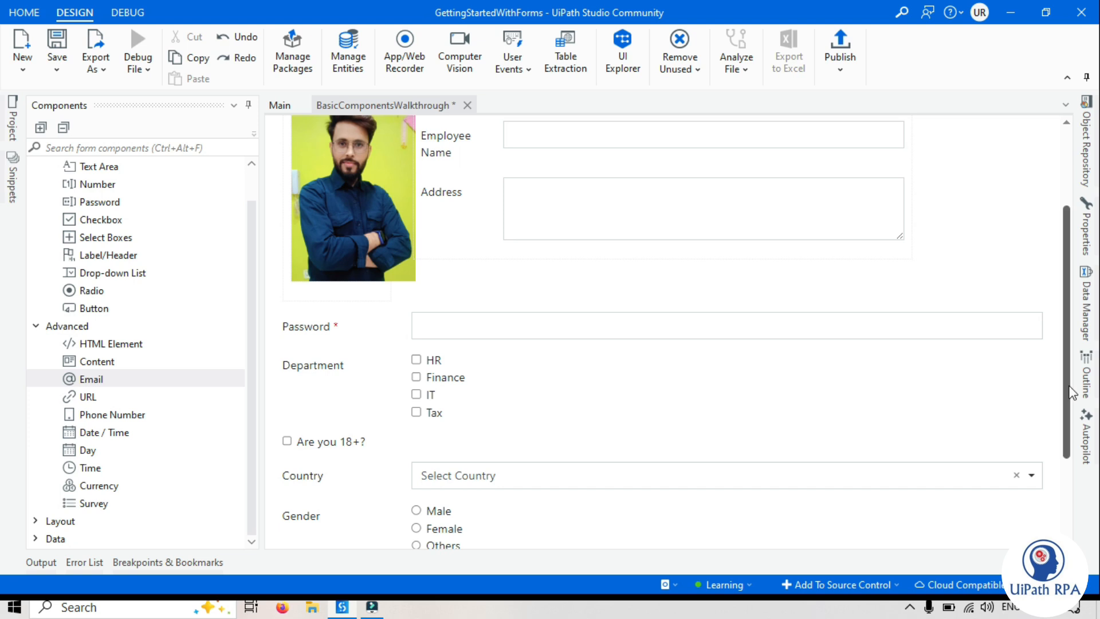
# Open the Department select boxes' validation settings and make the field required
pyautogui.scroll(-3, 1074, 395)
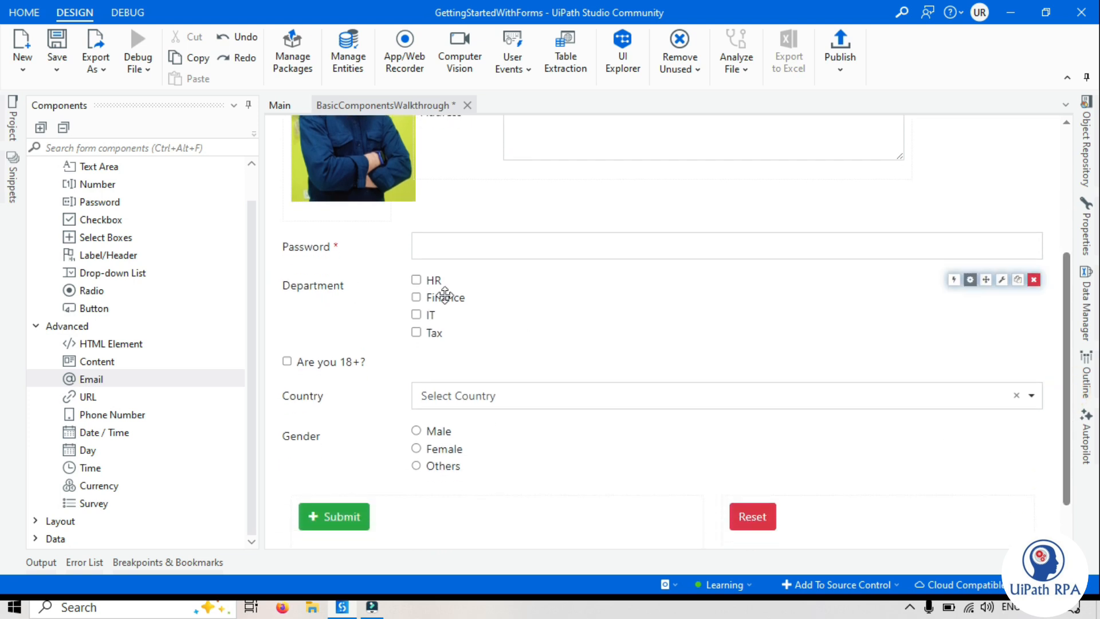
pyautogui.click(969, 280)
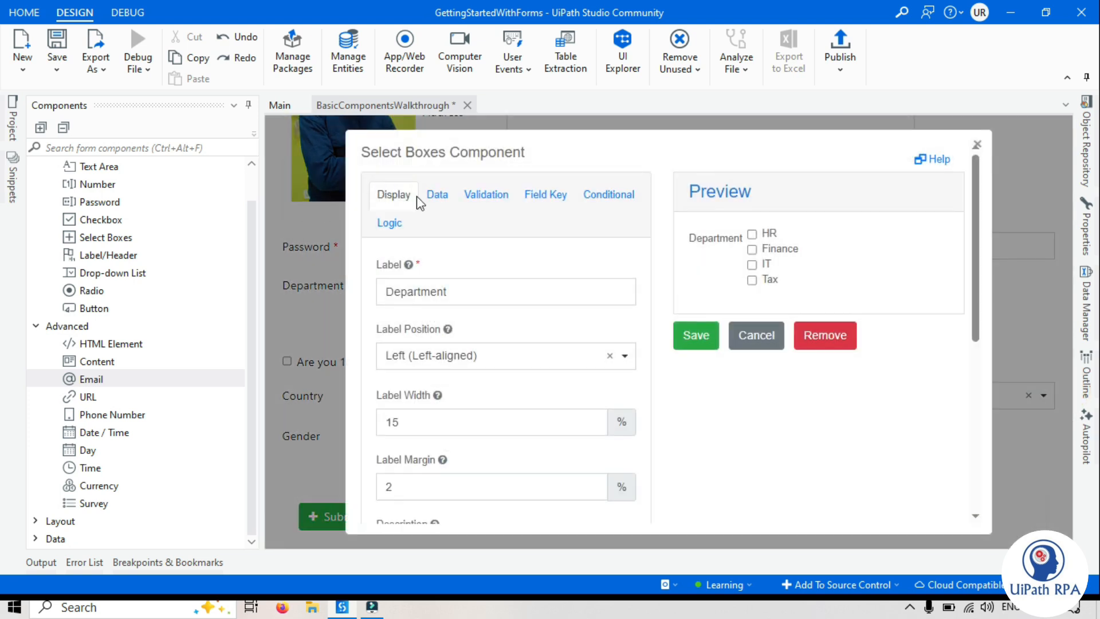
pyautogui.click(486, 194)
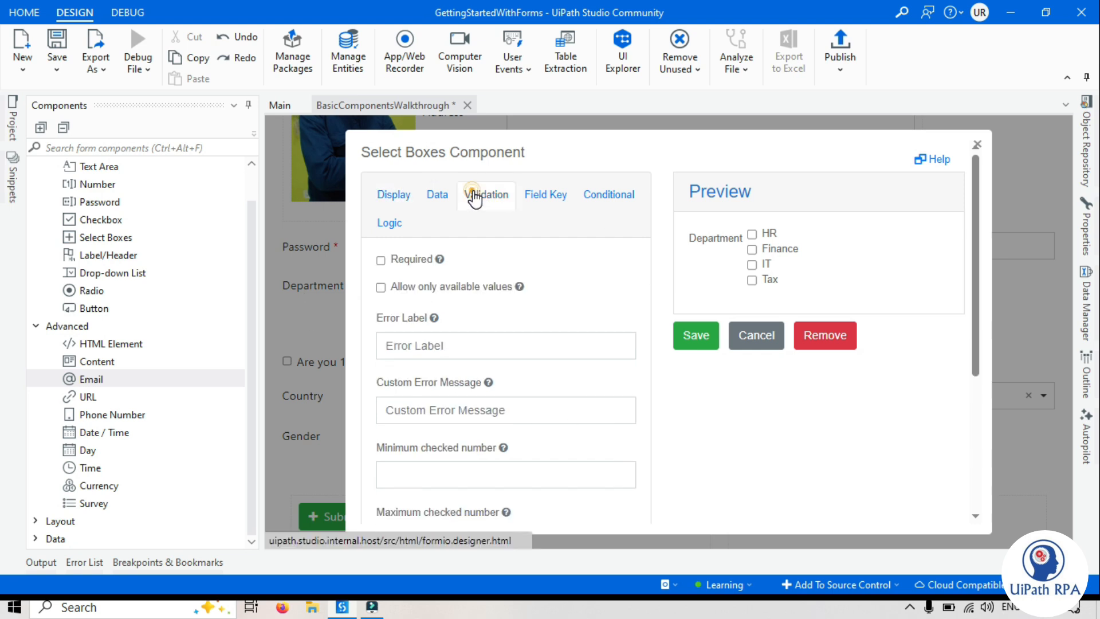
pyautogui.click(381, 260)
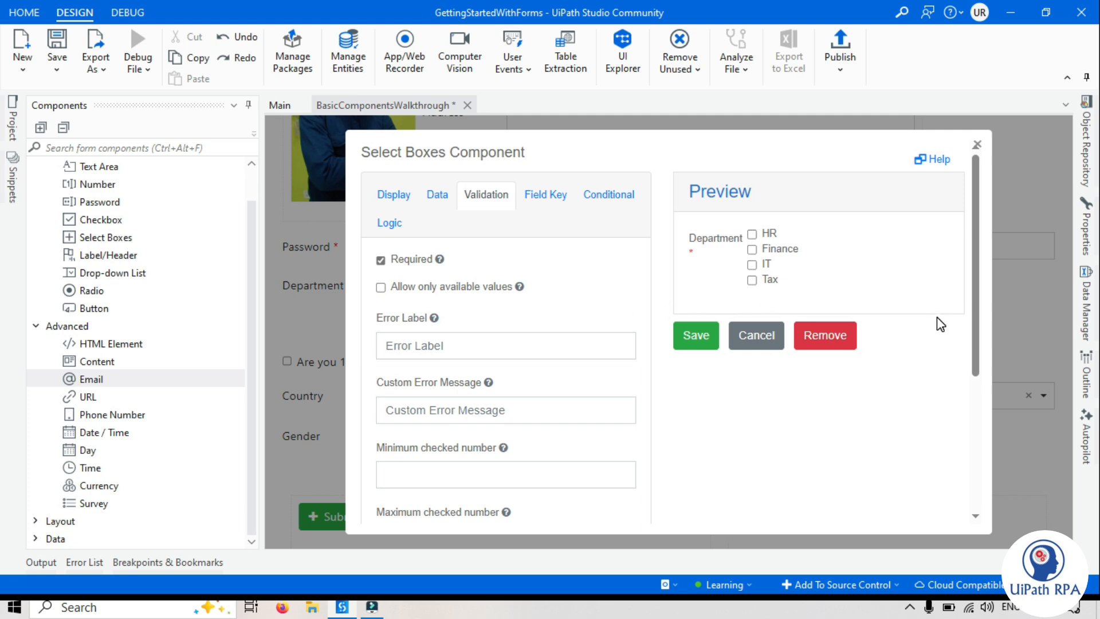
# Set the Department field's minimum checked number to 1 and its maximum checked number to 2
pyautogui.moveTo(974, 332); pyautogui.dragTo(978, 447)
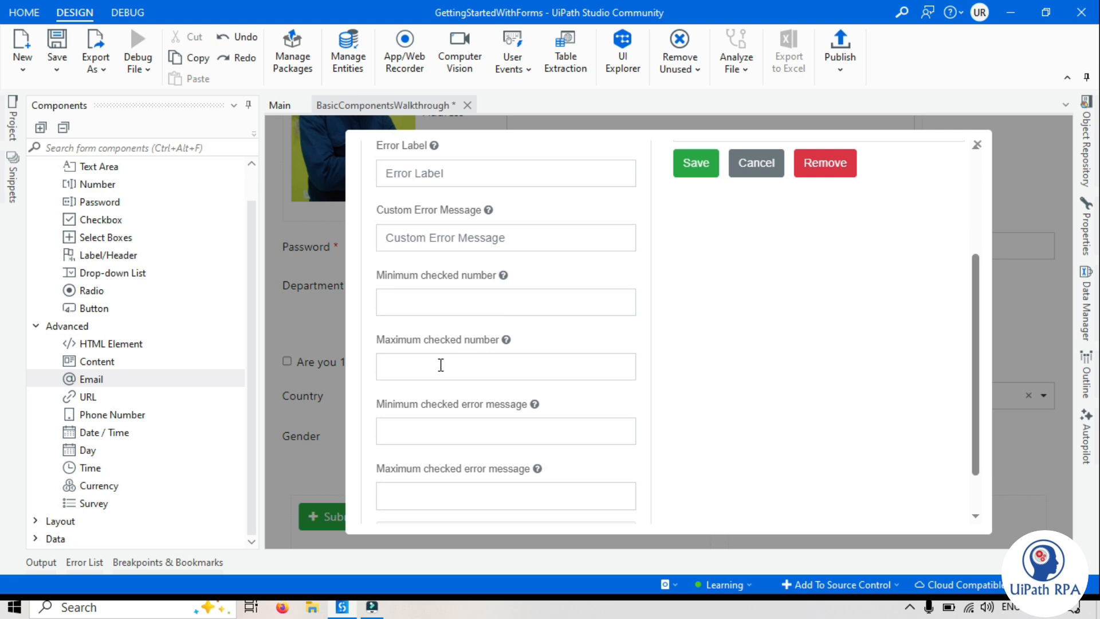
pyautogui.click(972, 223)
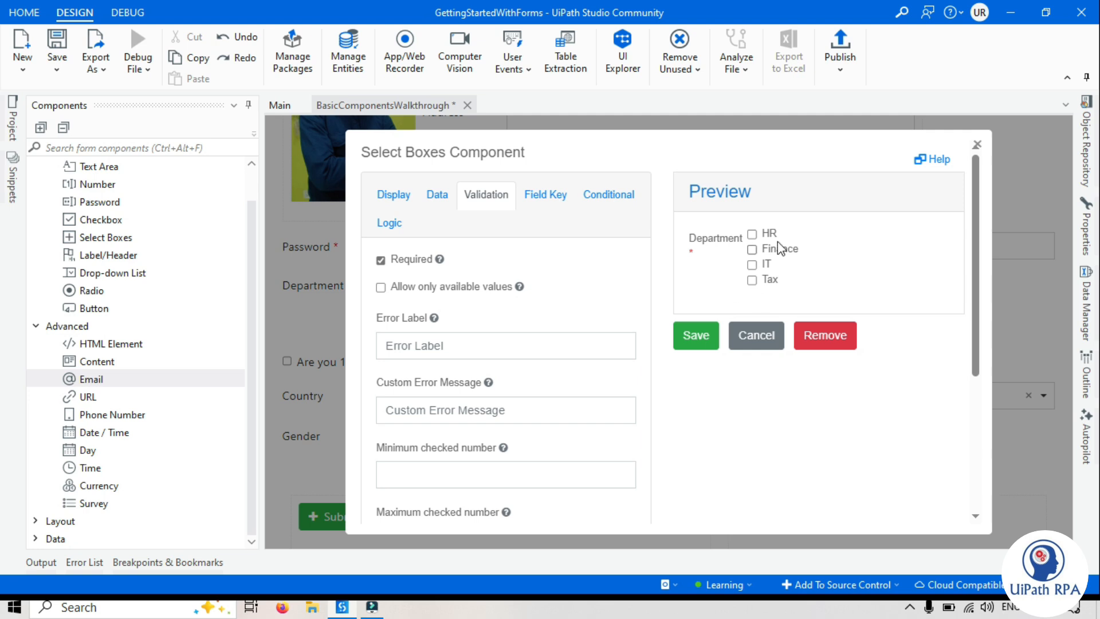
pyautogui.click(413, 480)
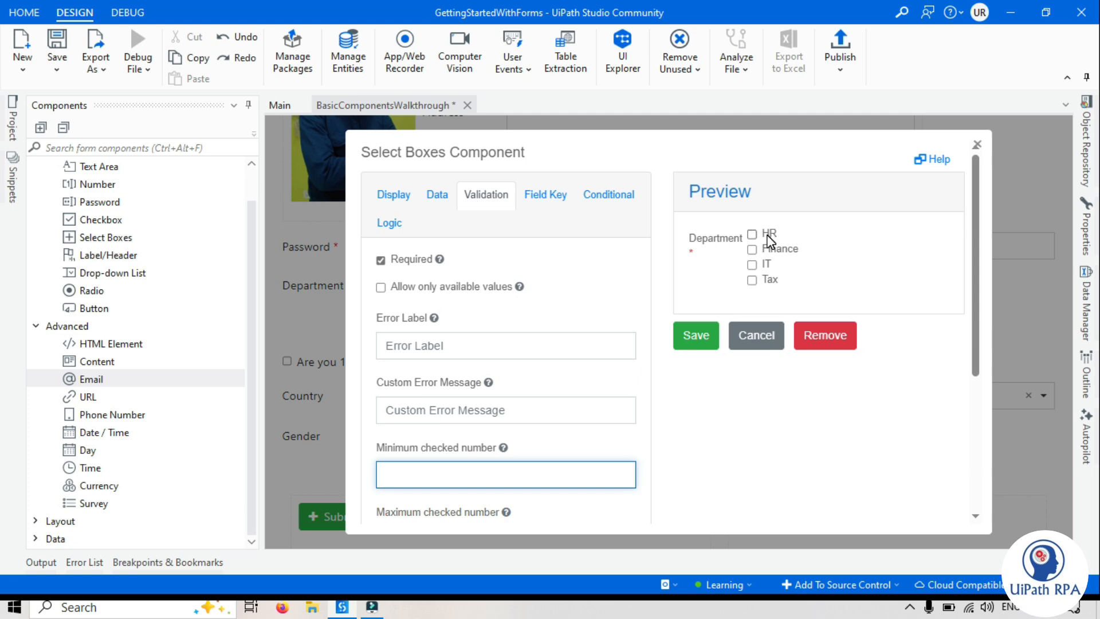
pyautogui.scroll(-1, 973, 338)
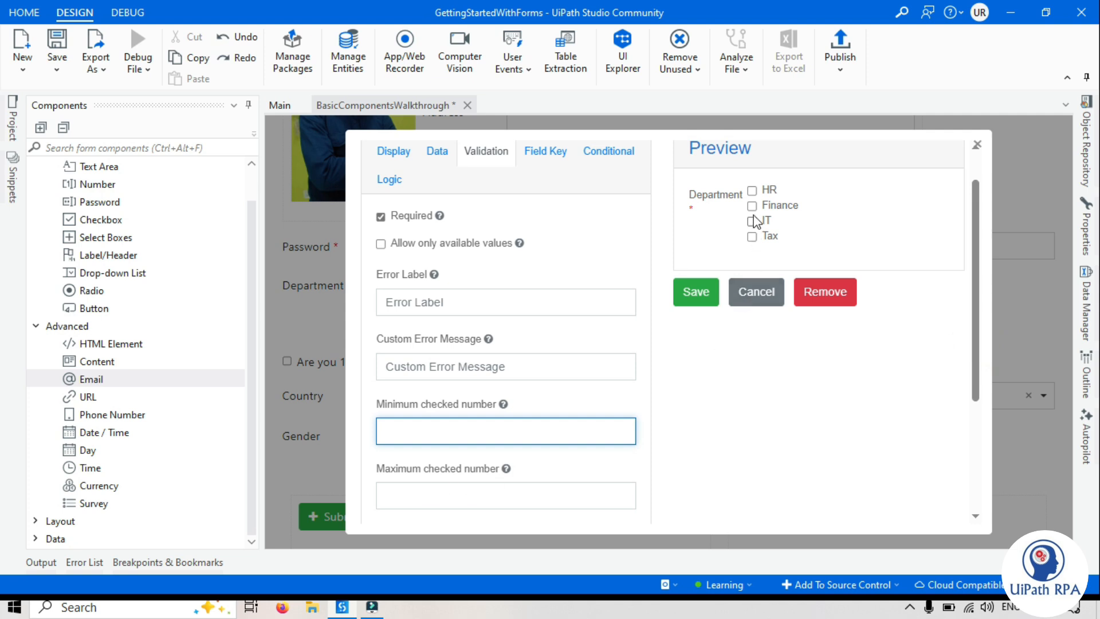
pyautogui.click(444, 494)
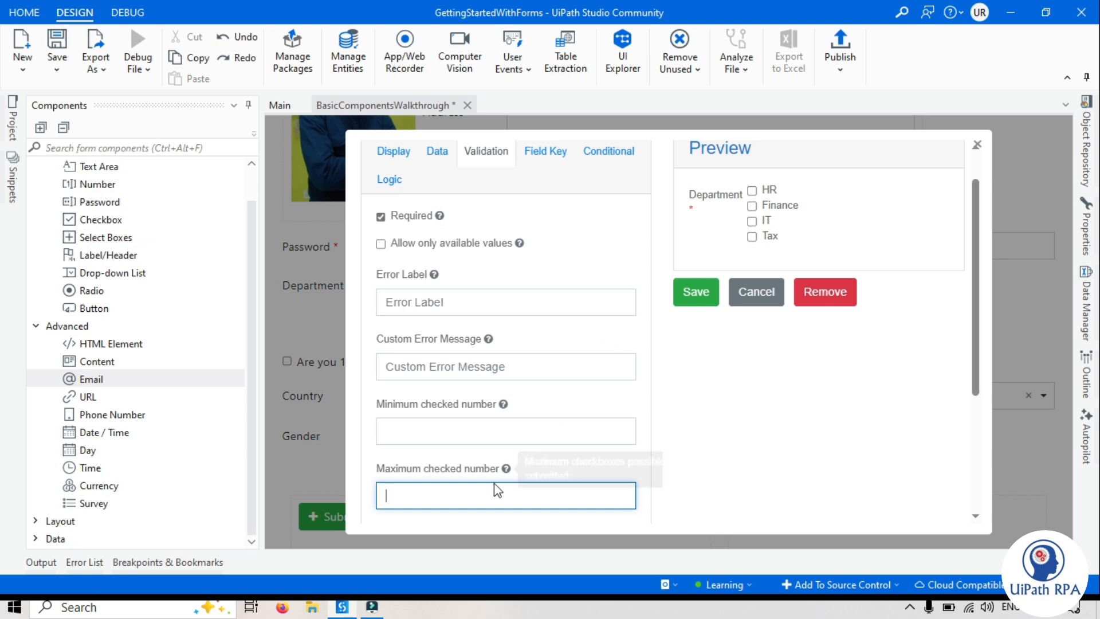
pyautogui.click(458, 423)
pyautogui.write('1')
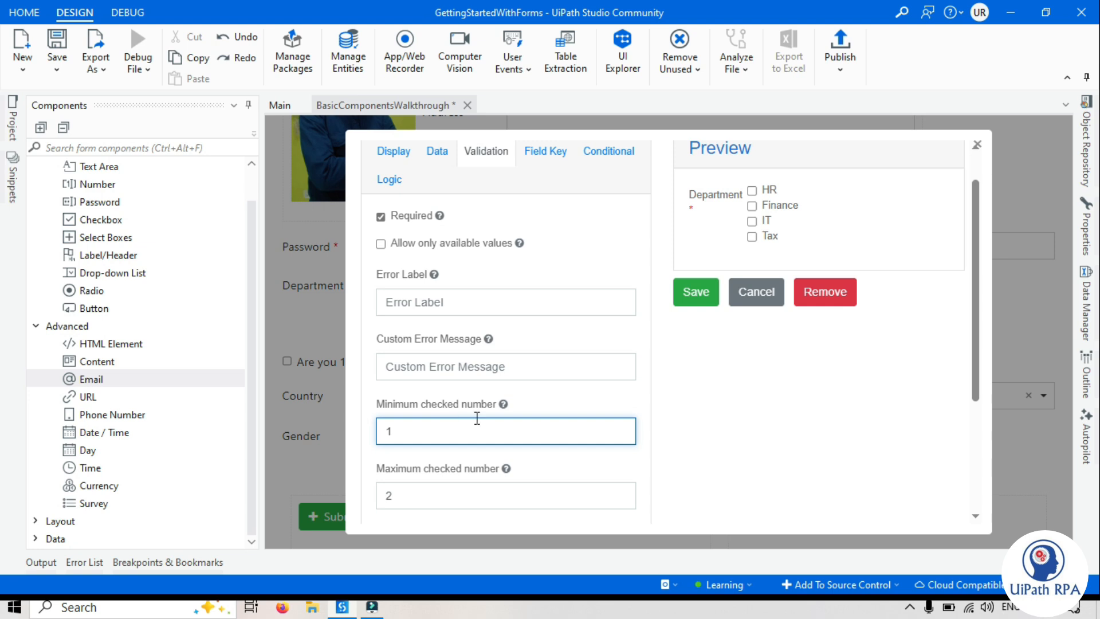
pyautogui.moveTo(974, 351); pyautogui.dragTo(974, 450)
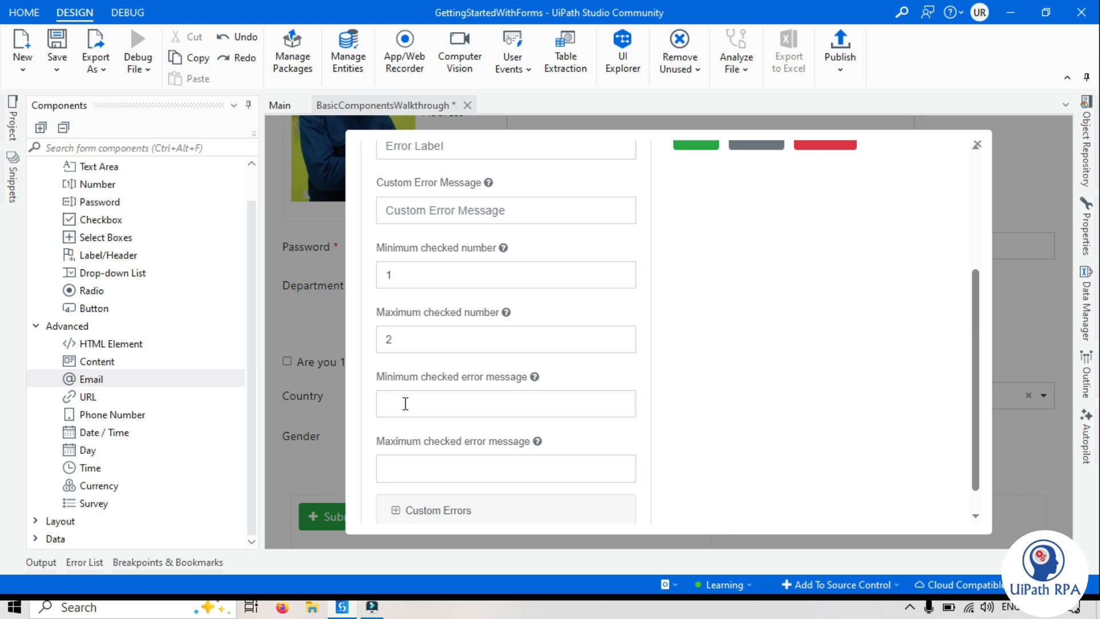
# Review the Department field's remaining validation options and save its settings
pyautogui.moveTo(974, 397)
pyautogui.mouseDown()
pyautogui.moveTo(974, 370)
pyautogui.moveTo(973, 418)
pyautogui.mouseUp()
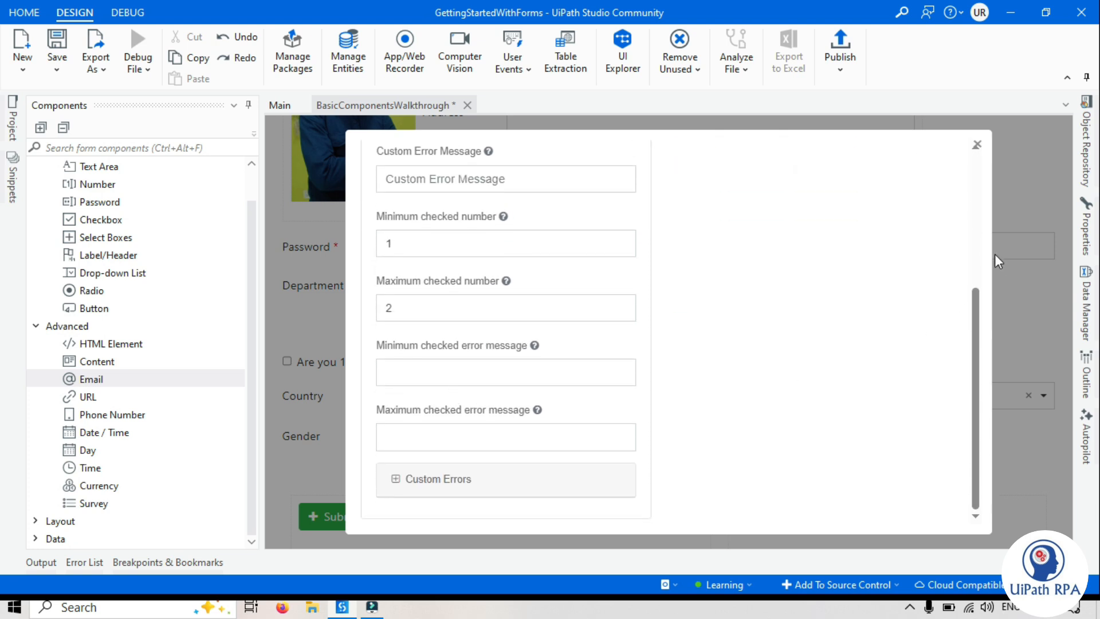
pyautogui.scroll(5, 976, 253)
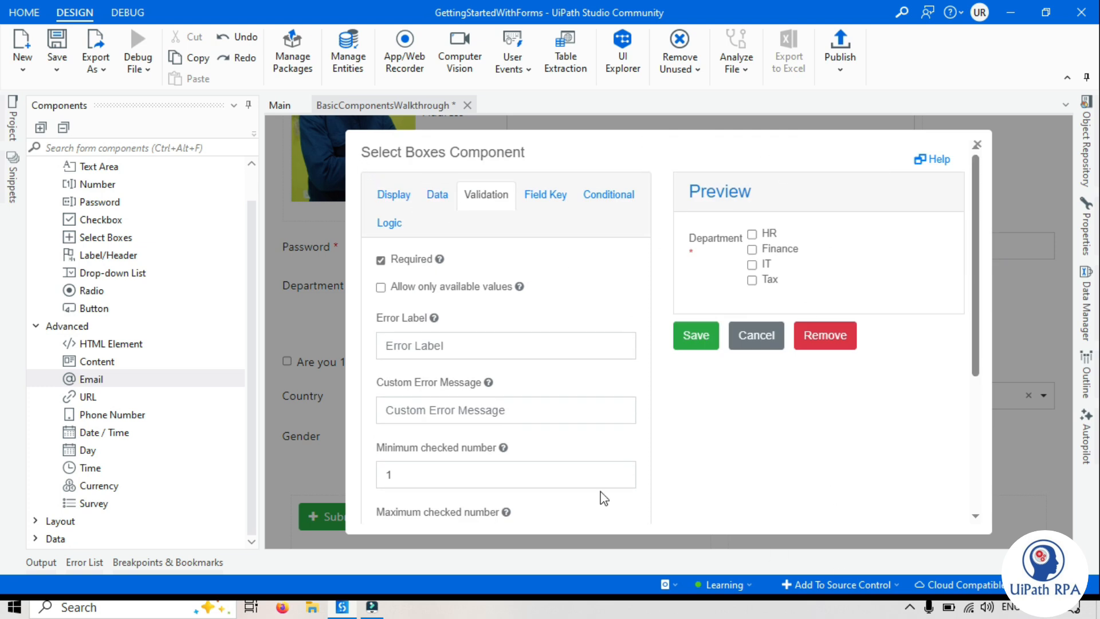
pyautogui.click(696, 337)
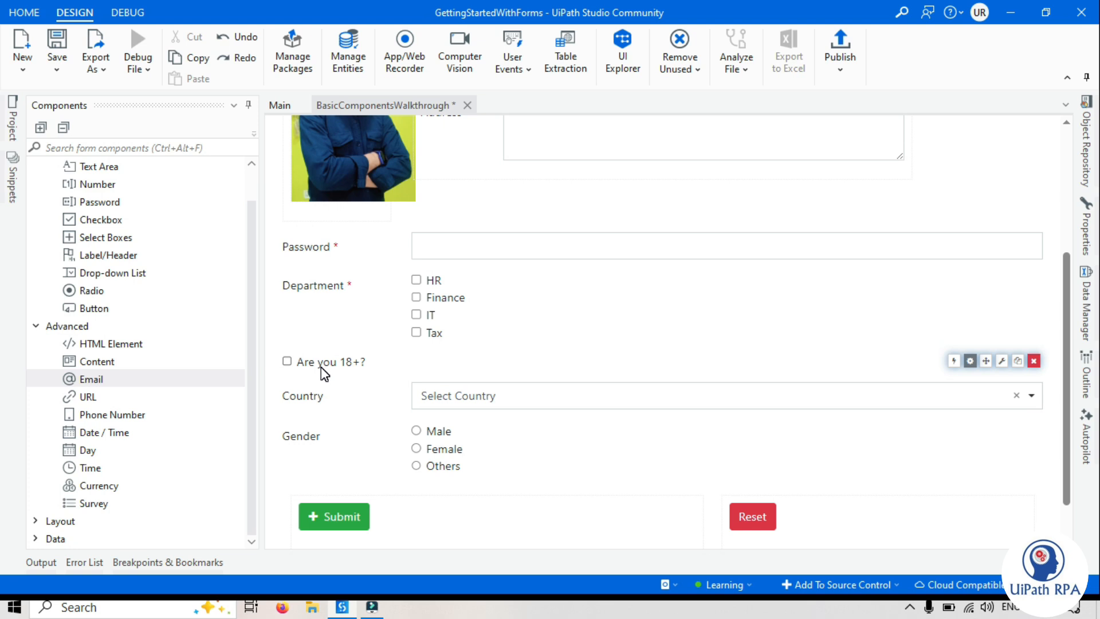
# Add an Email component below the Address field, check its validation options and save it with default settings
pyautogui.click(250, 184)
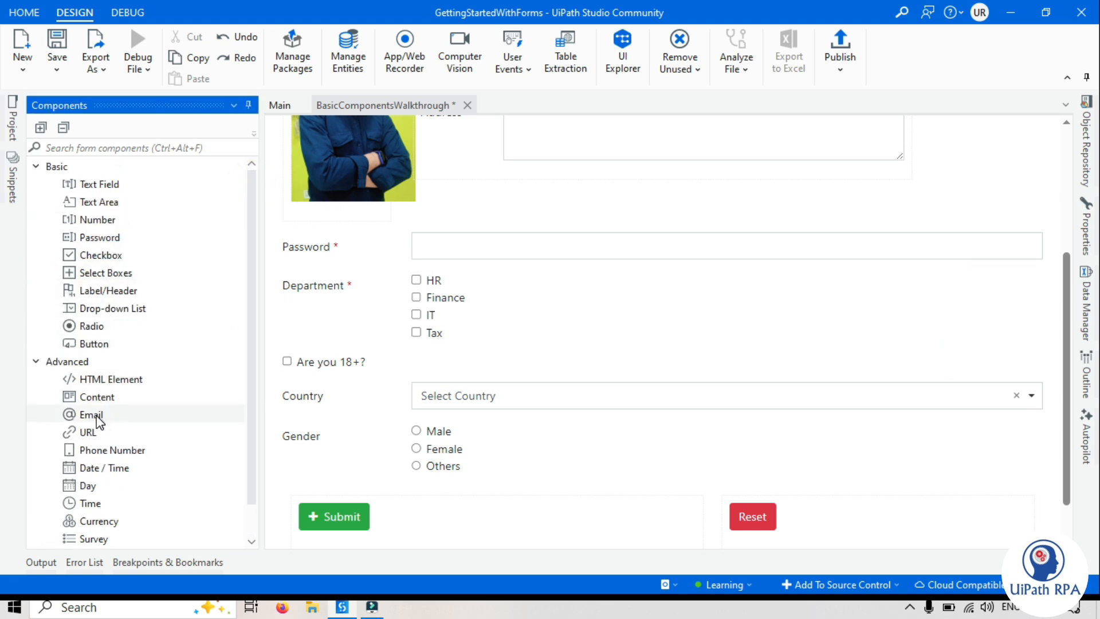
pyautogui.moveTo(94, 417); pyautogui.dragTo(526, 174)
pyautogui.click(486, 194)
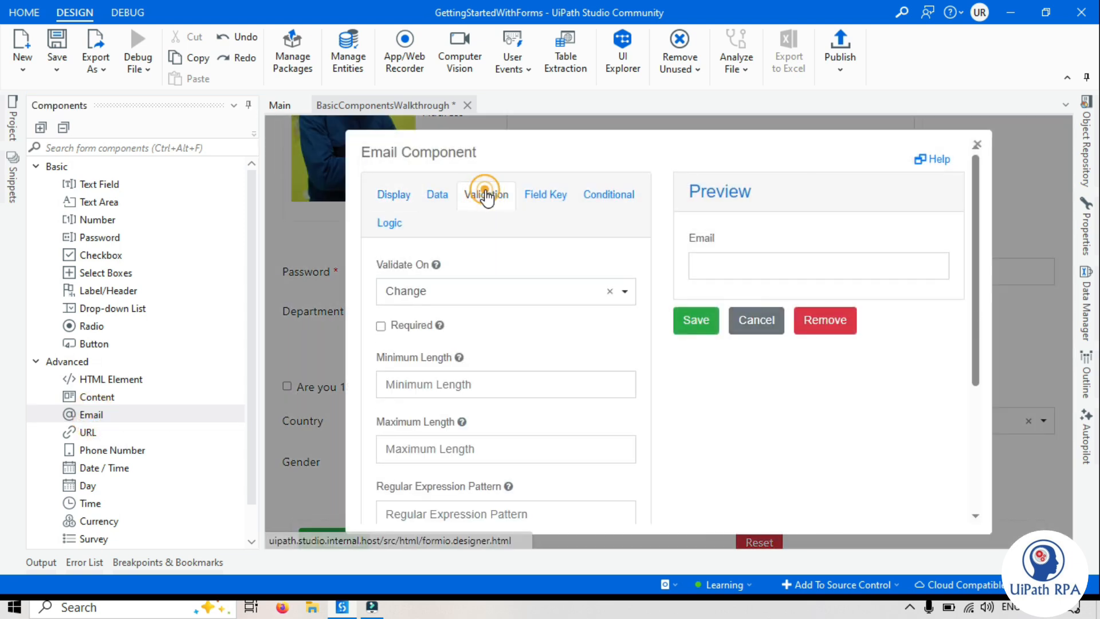
pyautogui.moveTo(976, 312)
pyautogui.mouseDown()
pyautogui.moveTo(980, 451)
pyautogui.moveTo(980, 322)
pyautogui.mouseUp()
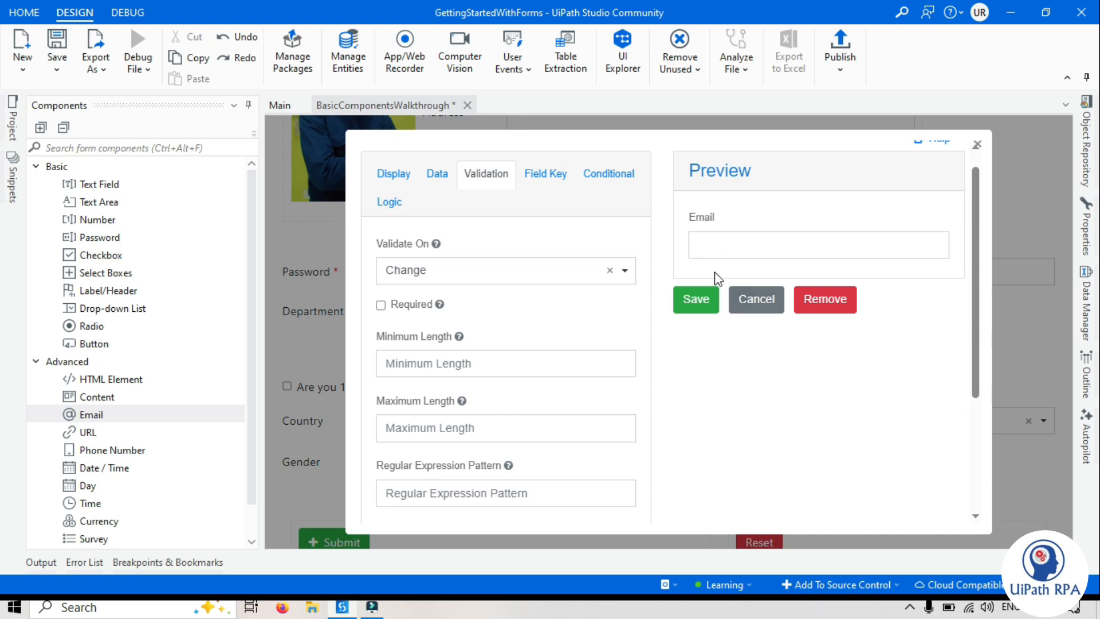
pyautogui.click(700, 307)
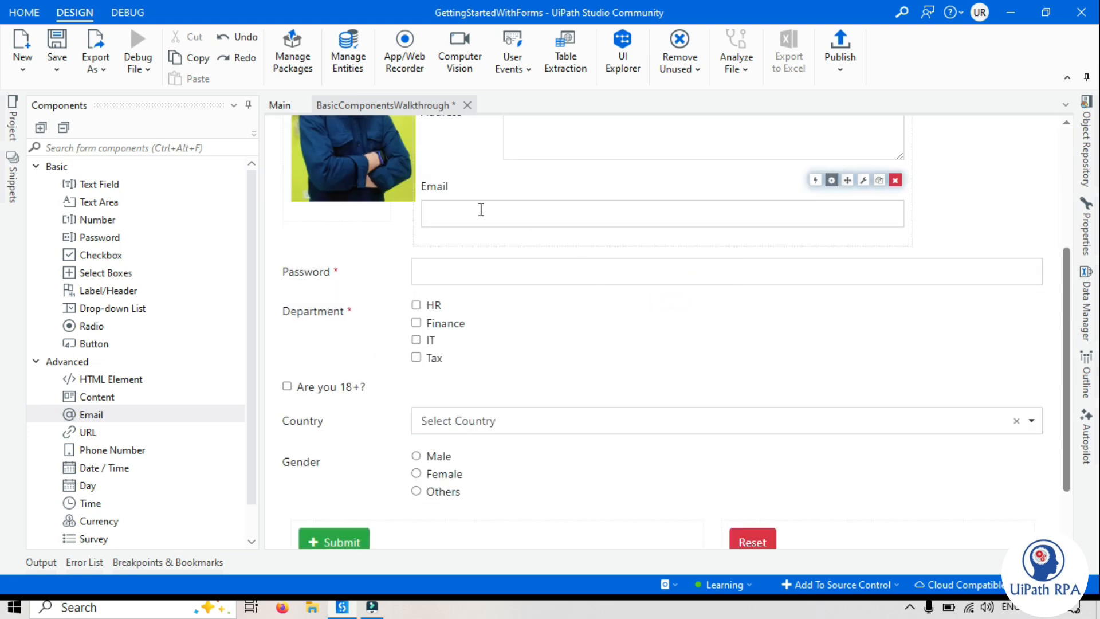
# Add a URL component below the Department field and save it with default settings
pyautogui.scroll(2, 1074, 243)
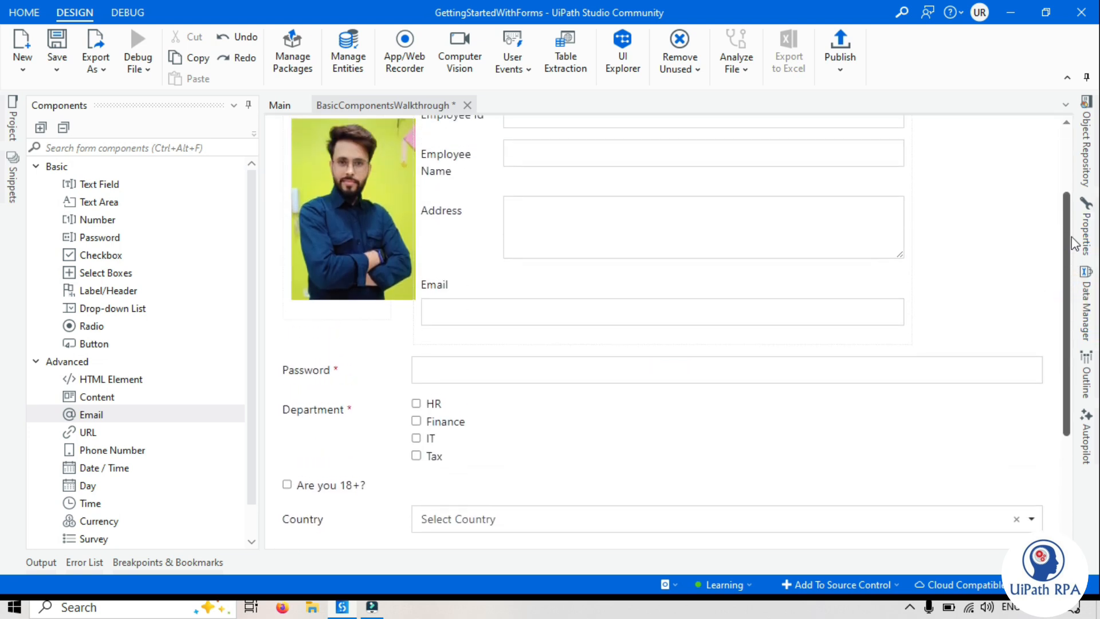
pyautogui.scroll(1, 1074, 244)
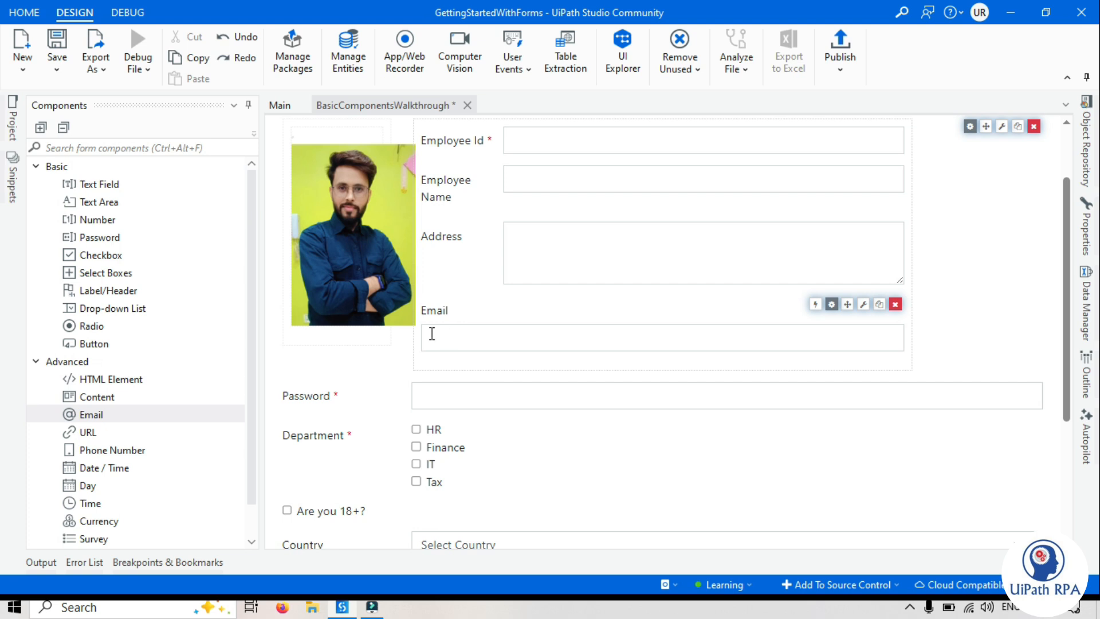
pyautogui.moveTo(88, 439); pyautogui.dragTo(425, 526)
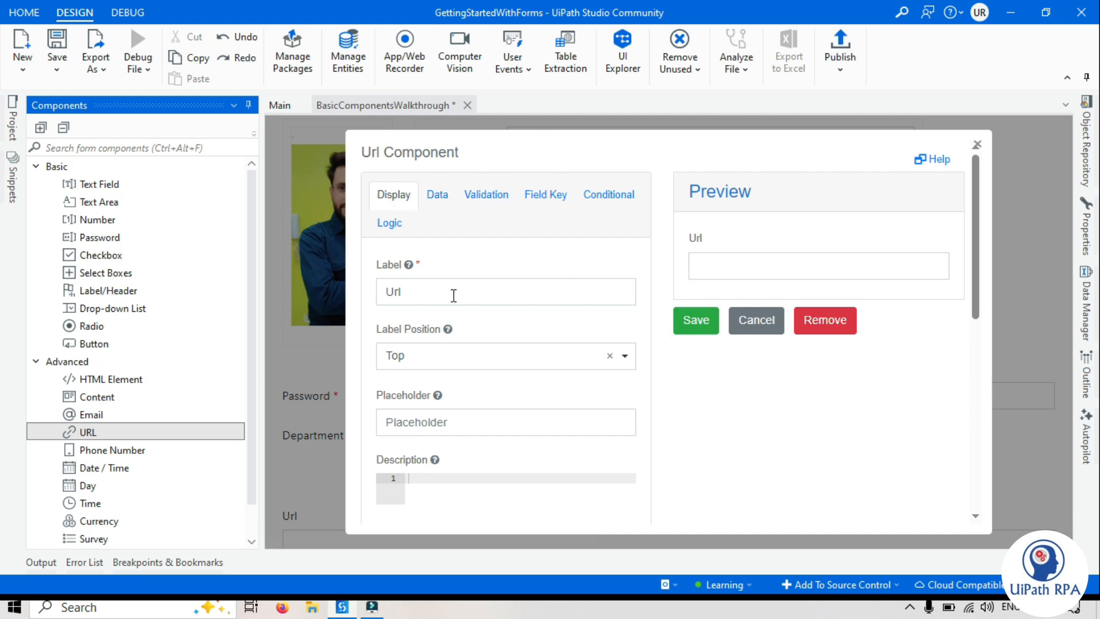
pyautogui.click(689, 322)
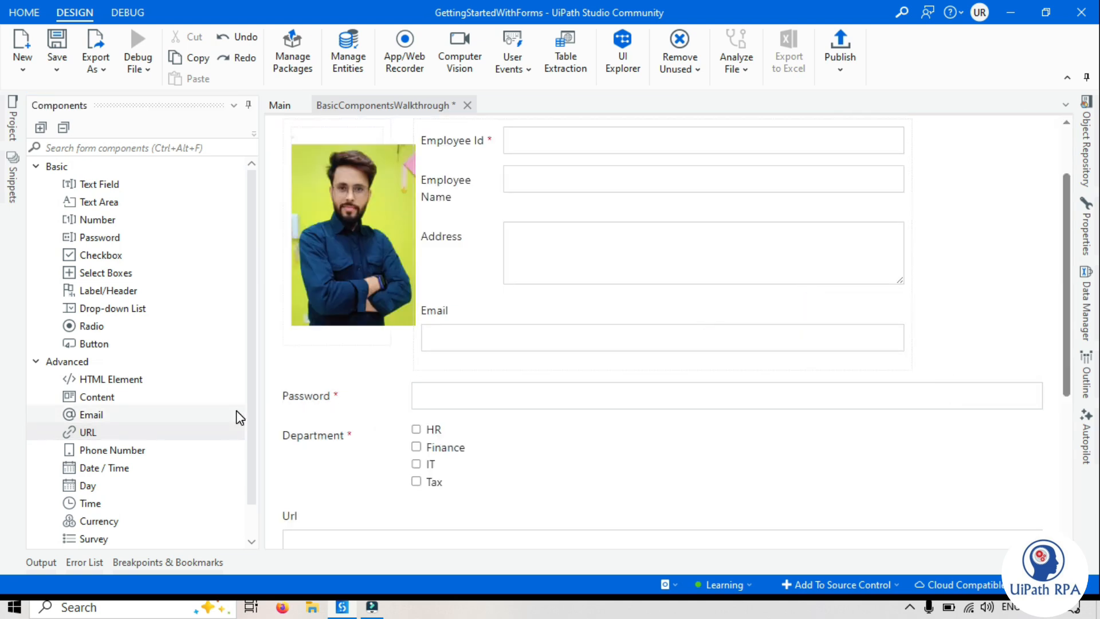
# Add a Phone Number component between the Password and Department fields and save it with default settings
pyautogui.moveTo(122, 449); pyautogui.dragTo(396, 434)
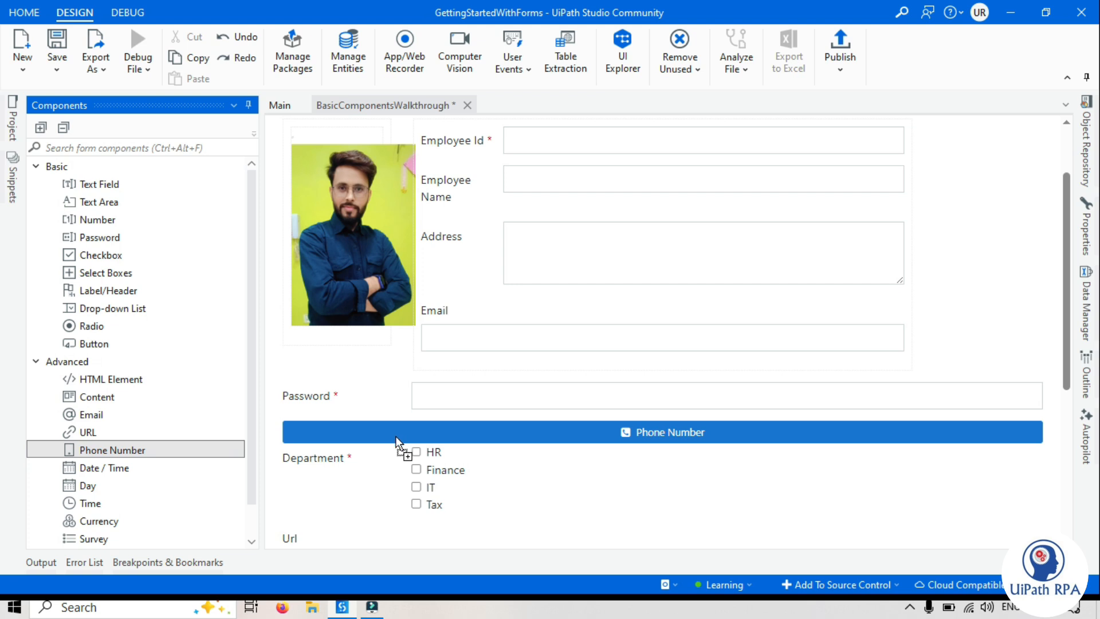
pyautogui.moveTo(397, 431); pyautogui.dragTo(399, 434)
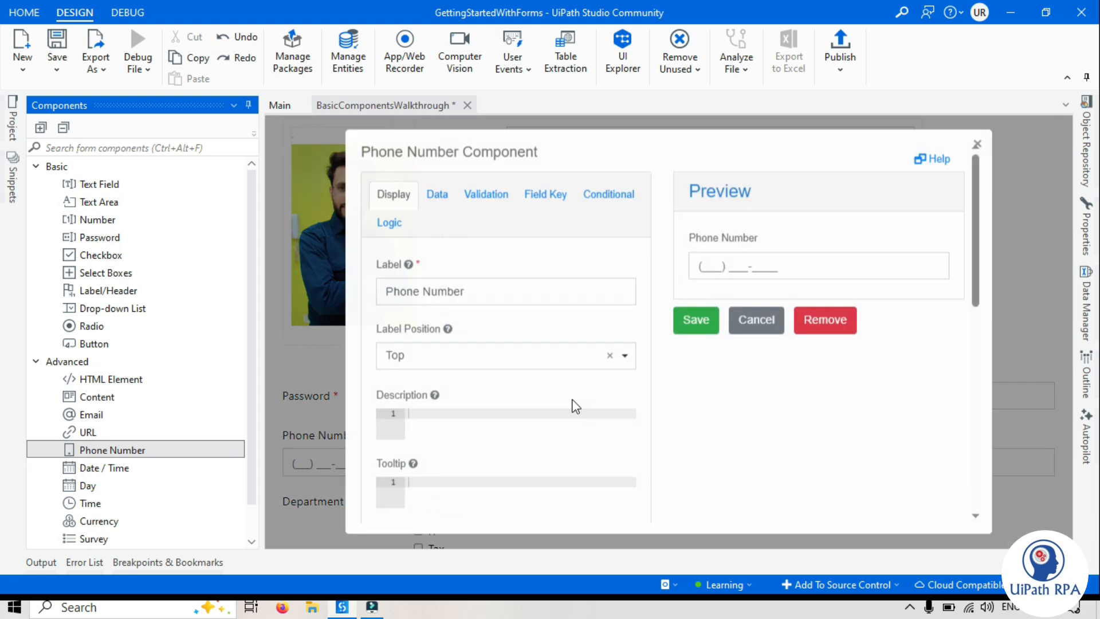
pyautogui.click(700, 330)
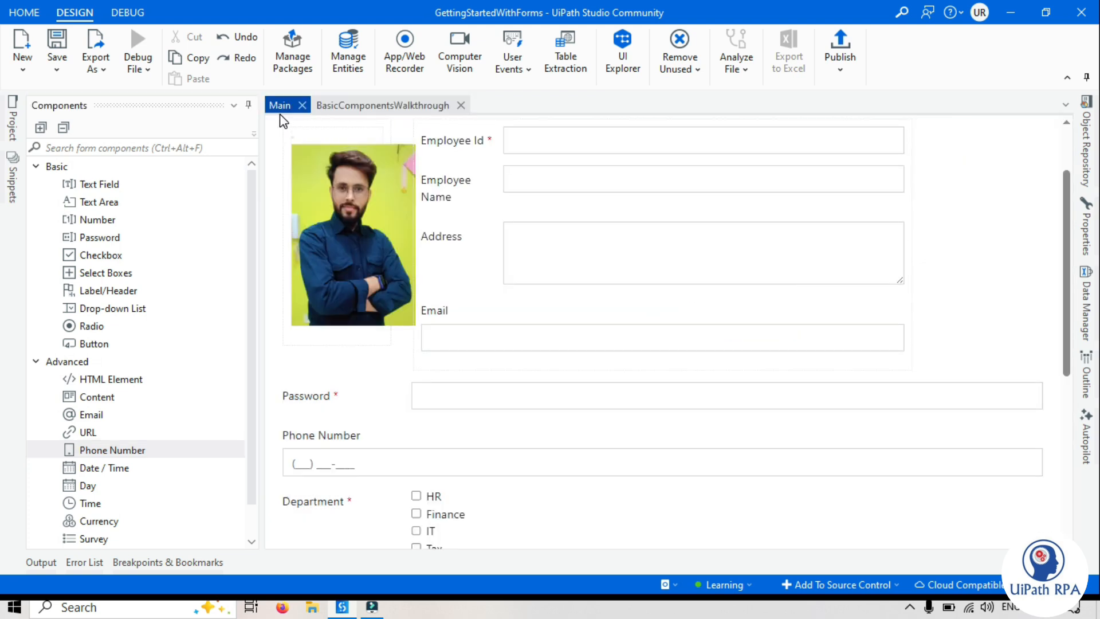
pyautogui.click(388, 105)
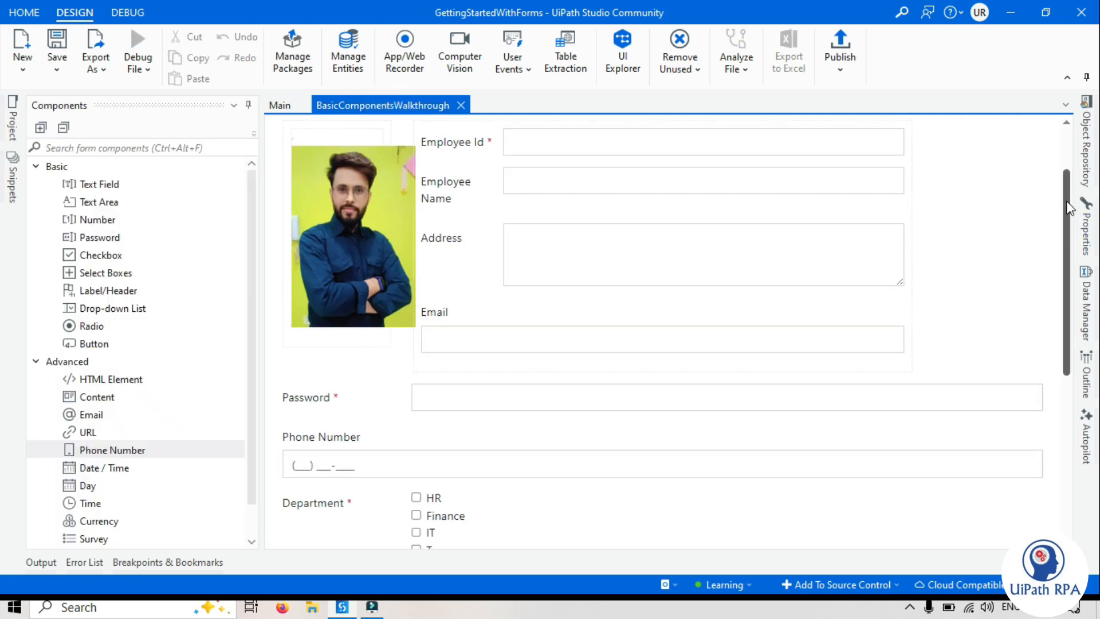
pyautogui.scroll(3, 1066, 210)
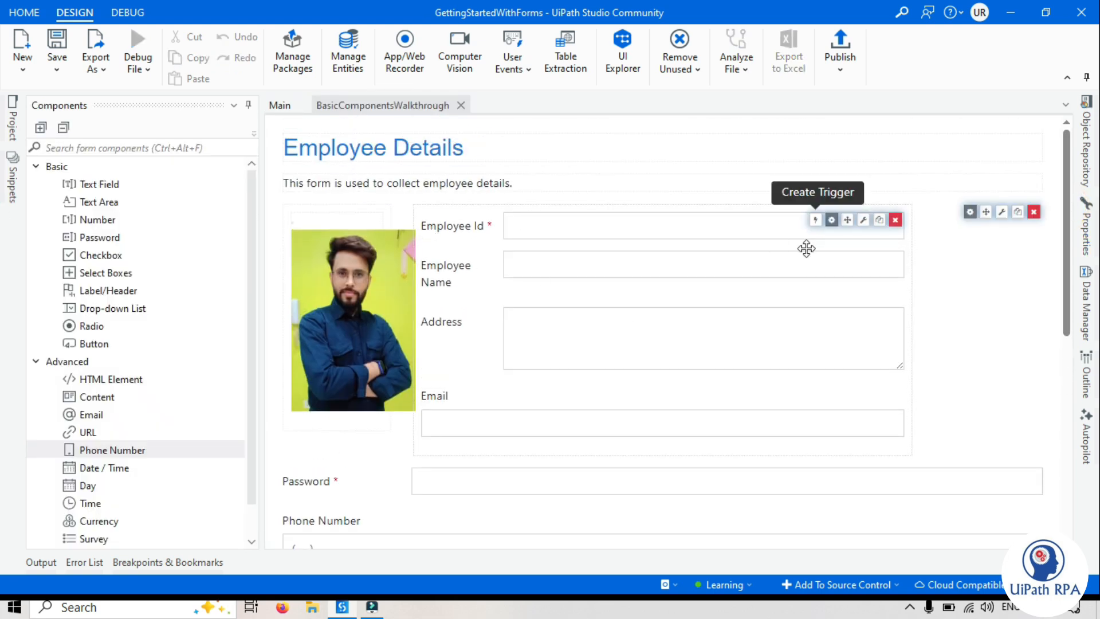
pyautogui.click(528, 224)
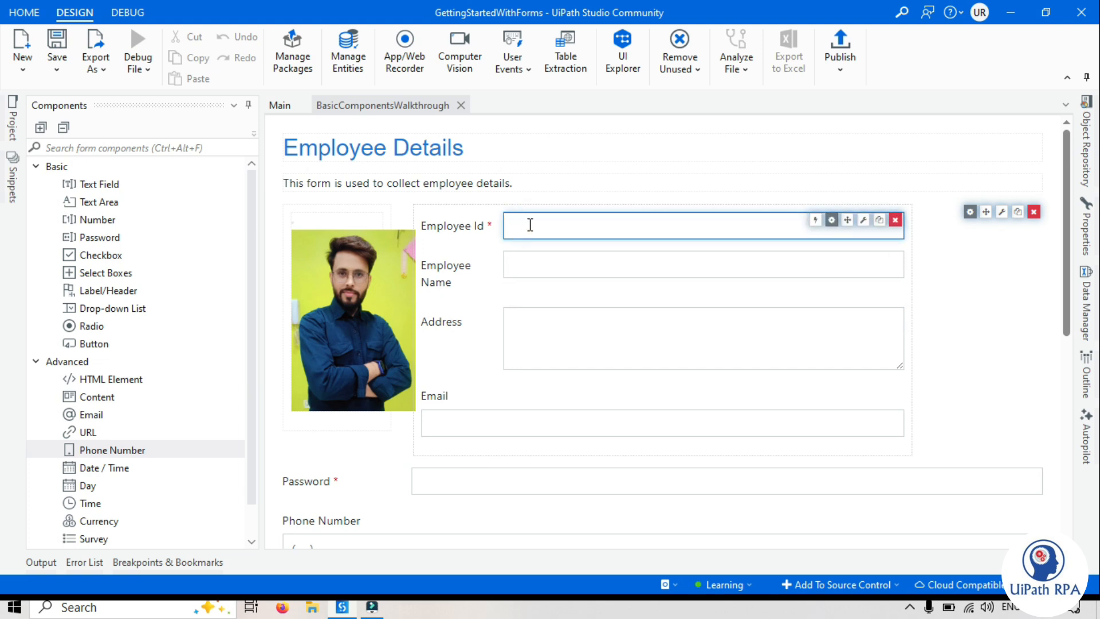
pyautogui.write('21212121212')
pyautogui.click(461, 249)
pyautogui.moveTo(617, 227); pyautogui.dragTo(510, 225)
pyautogui.press('BackSpace')
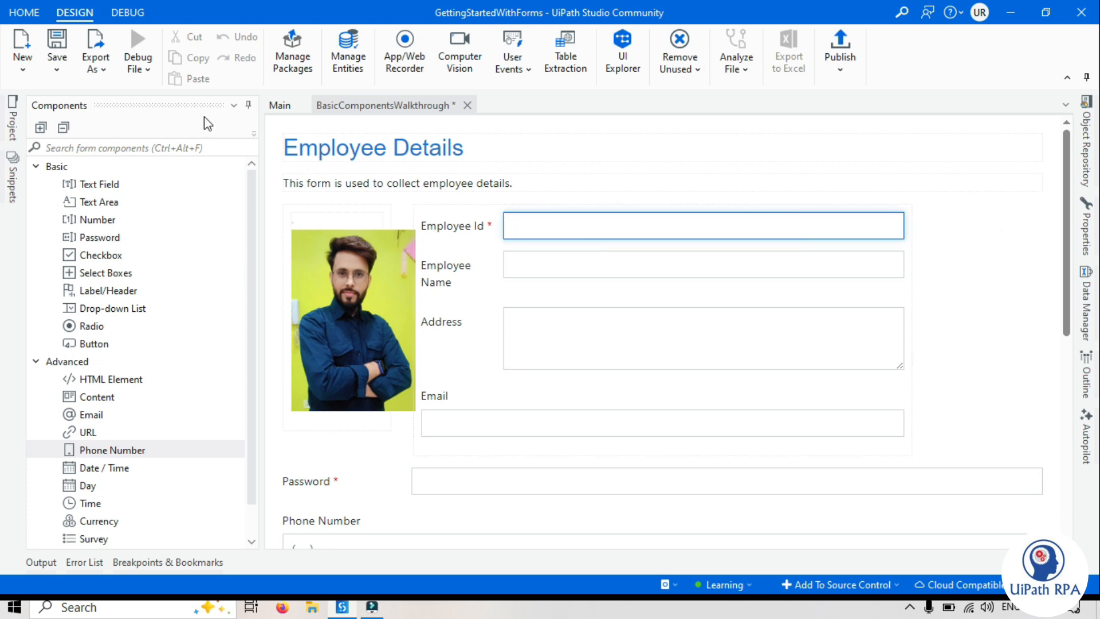
# Run the Main workflow file and maximize the Employee Details form window
pyautogui.click(273, 105)
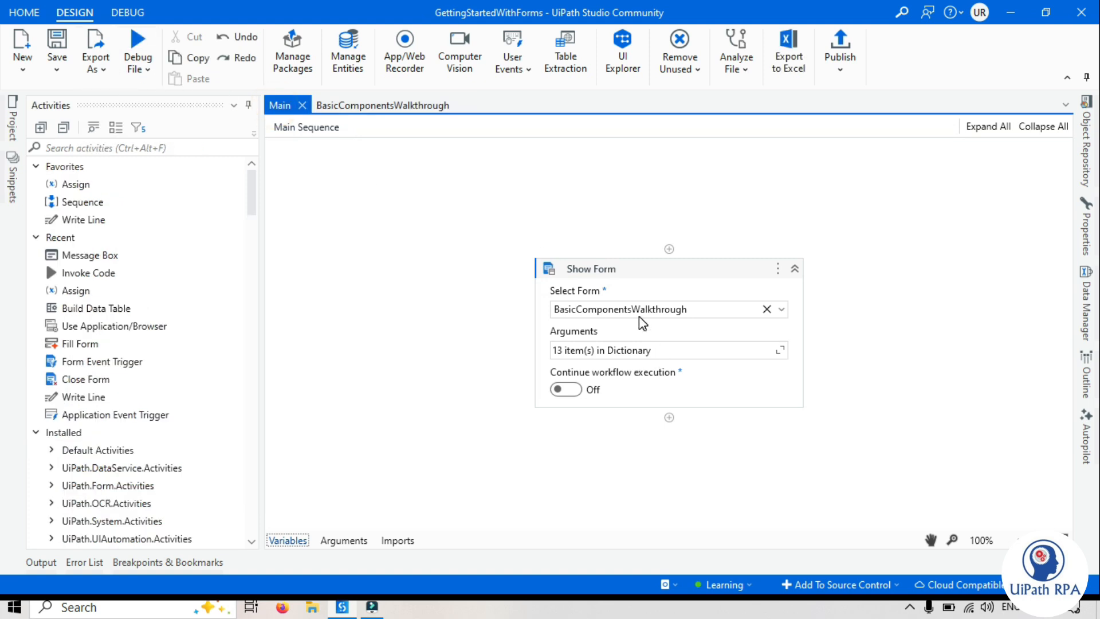
pyautogui.click(142, 75)
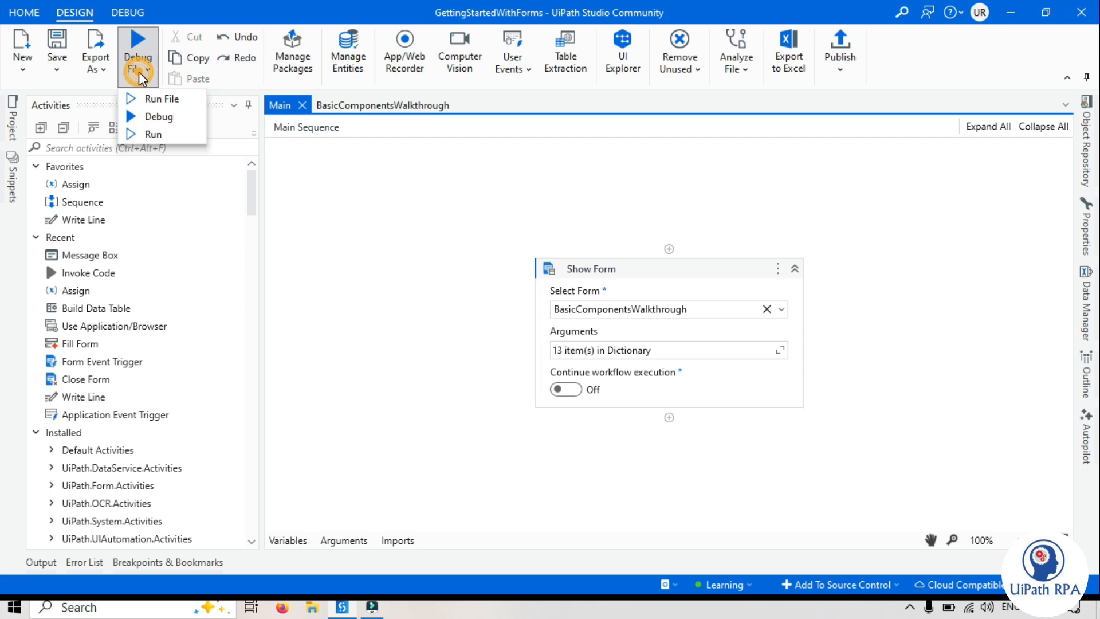
pyautogui.click(152, 98)
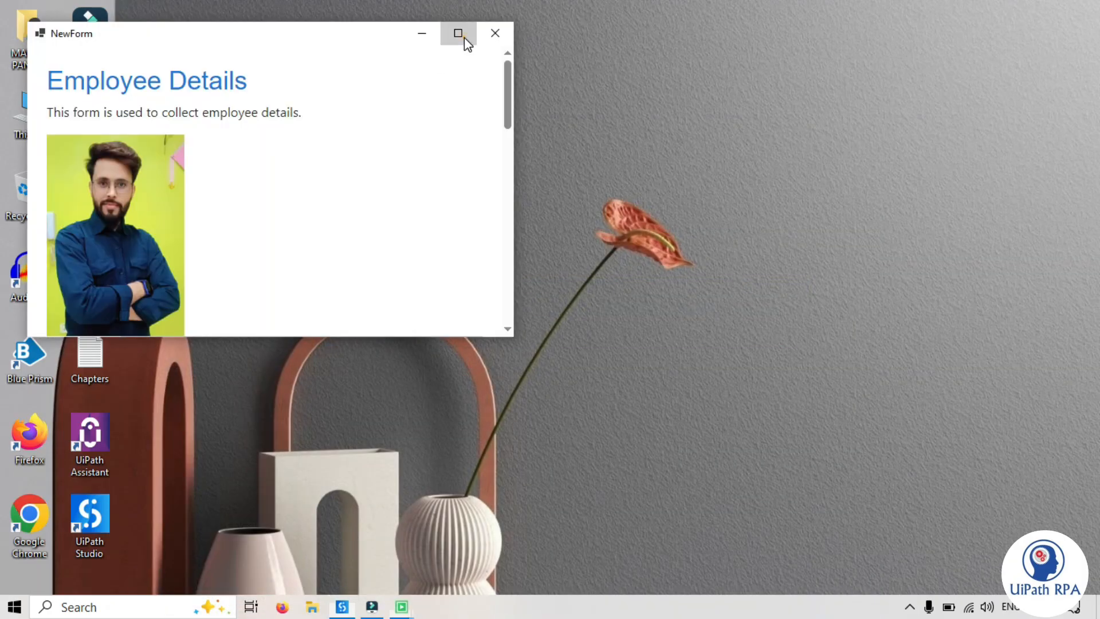
pyautogui.click(464, 36)
pyautogui.moveTo(1096, 220)
pyautogui.mouseDown()
pyautogui.moveTo(1099, 317)
pyautogui.moveTo(1099, 212)
pyautogui.mouseUp()
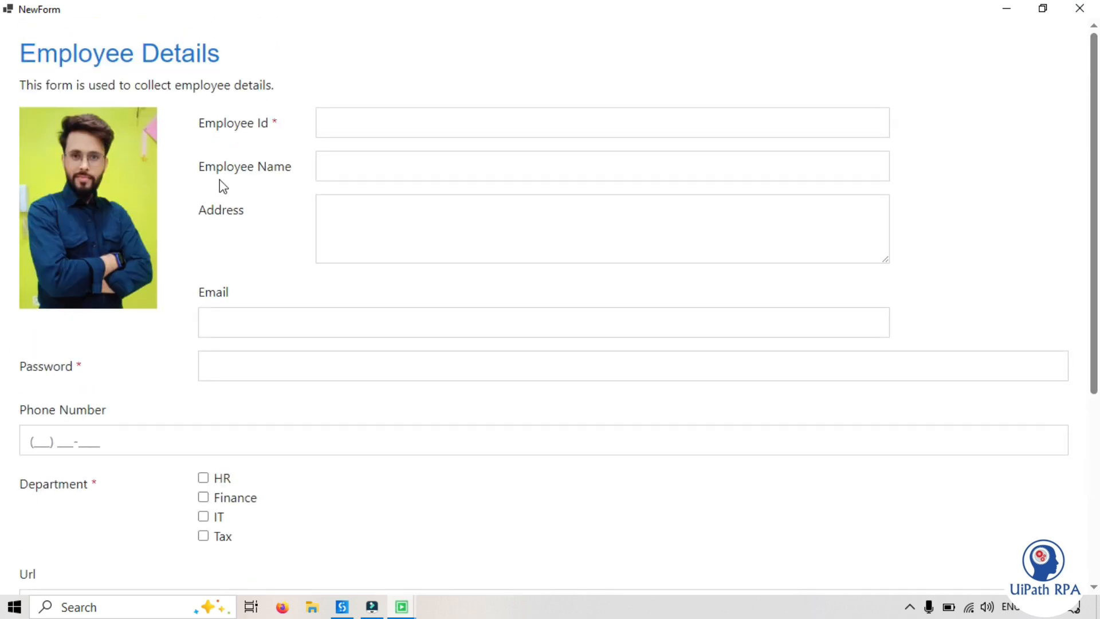
# Submit the Employee Details form with all fields blank and examine the validation errors for the required fields
pyautogui.click(276, 123)
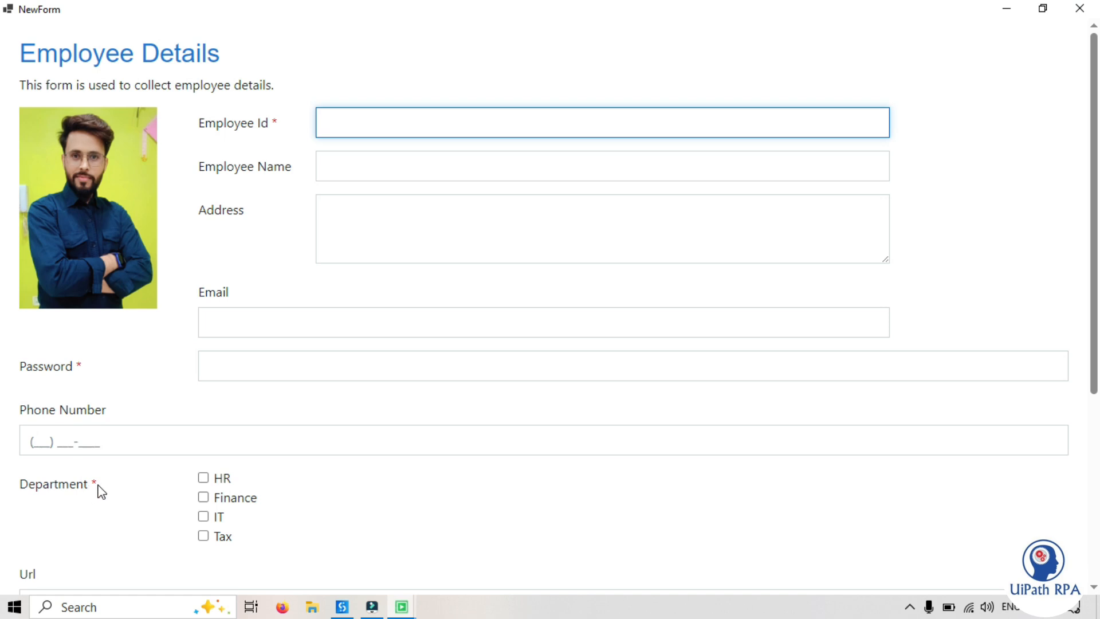
pyautogui.click(96, 484)
pyautogui.click(275, 146)
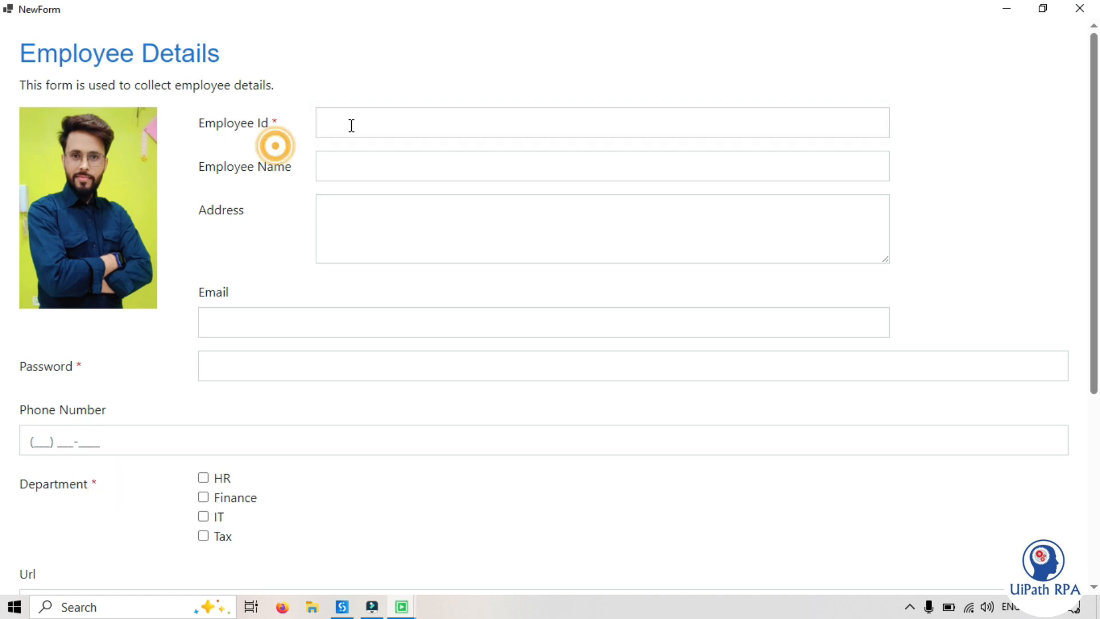
pyautogui.click(351, 125)
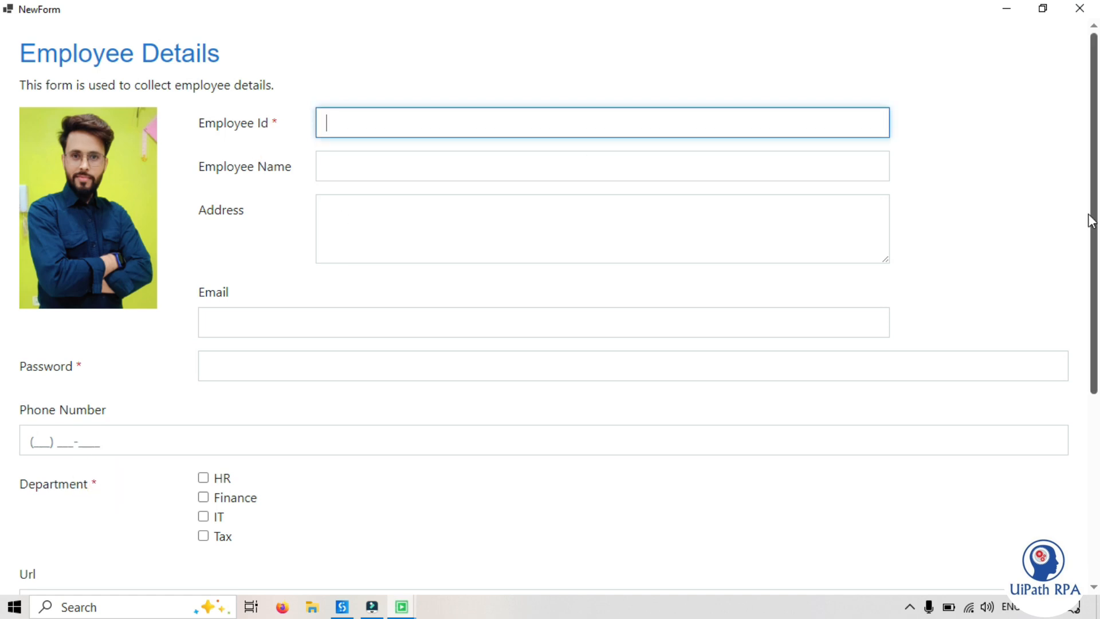
pyautogui.moveTo(1094, 231); pyautogui.dragTo(1093, 426)
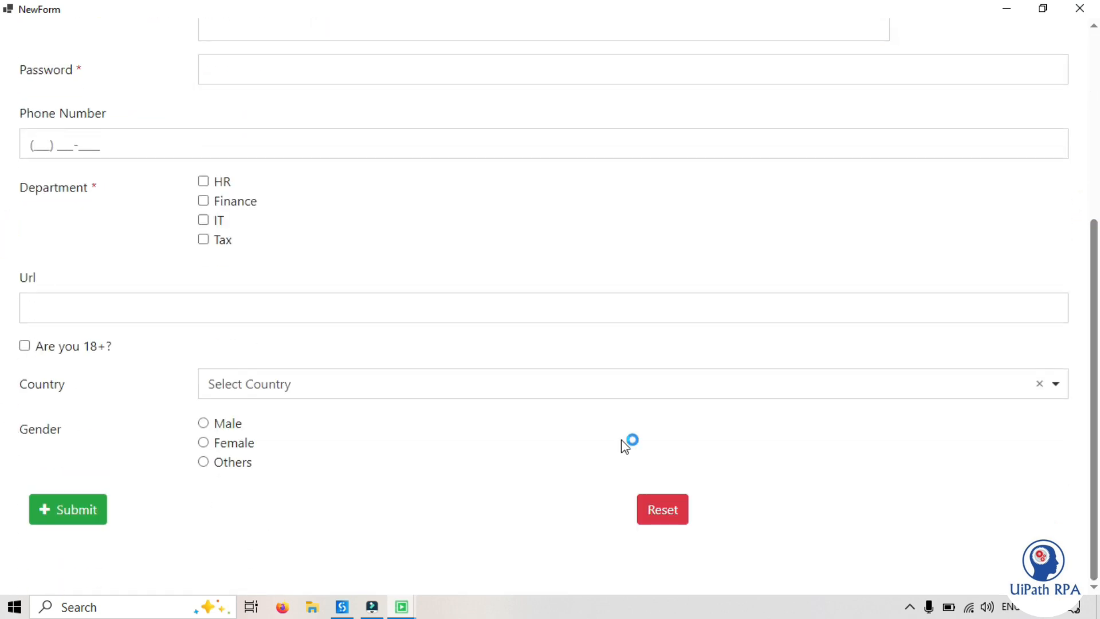
pyautogui.click(71, 515)
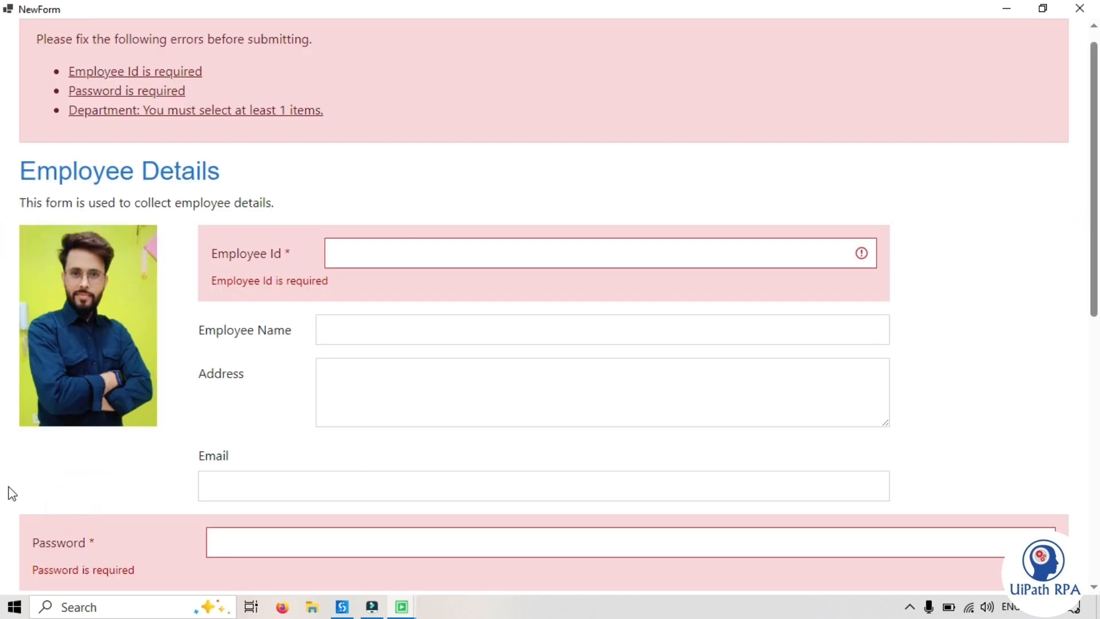
pyautogui.moveTo(1095, 175)
pyautogui.mouseDown()
pyautogui.moveTo(1095, 185)
pyautogui.moveTo(1095, 163)
pyautogui.mouseUp()
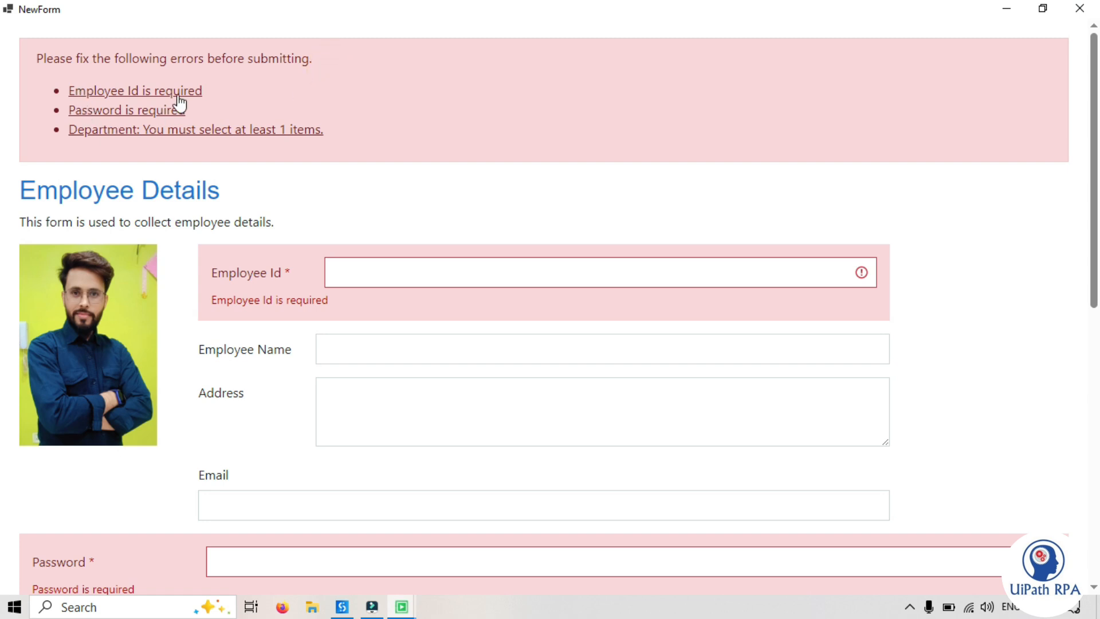
pyautogui.moveTo(344, 302); pyautogui.dragTo(208, 283)
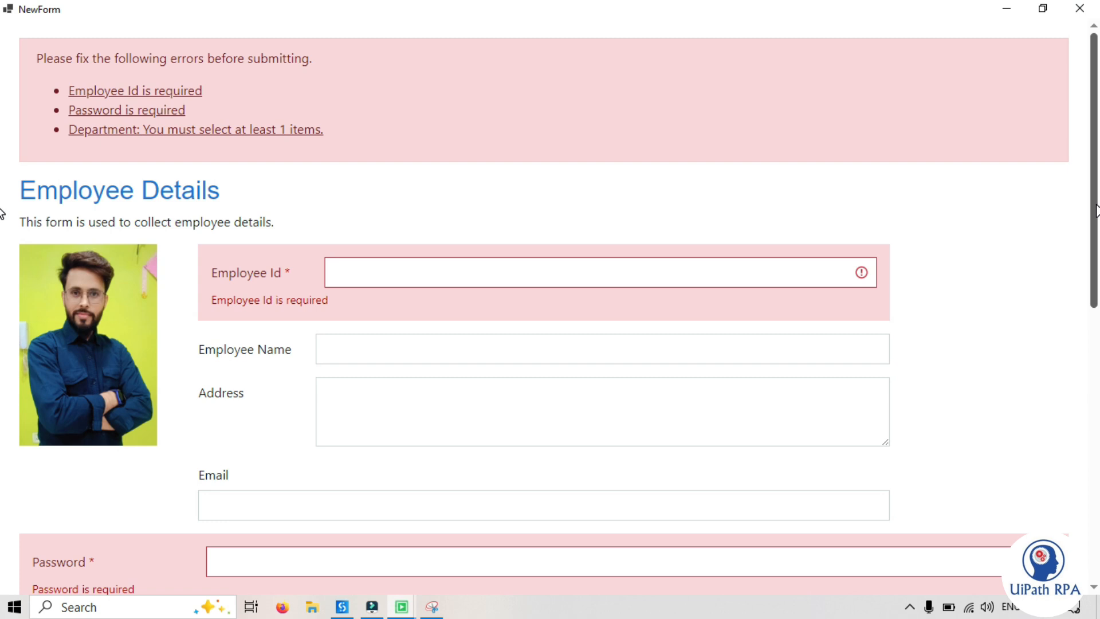
# Enter 0 in the Employee Id field to test its minimum value rule
pyautogui.click(345, 271)
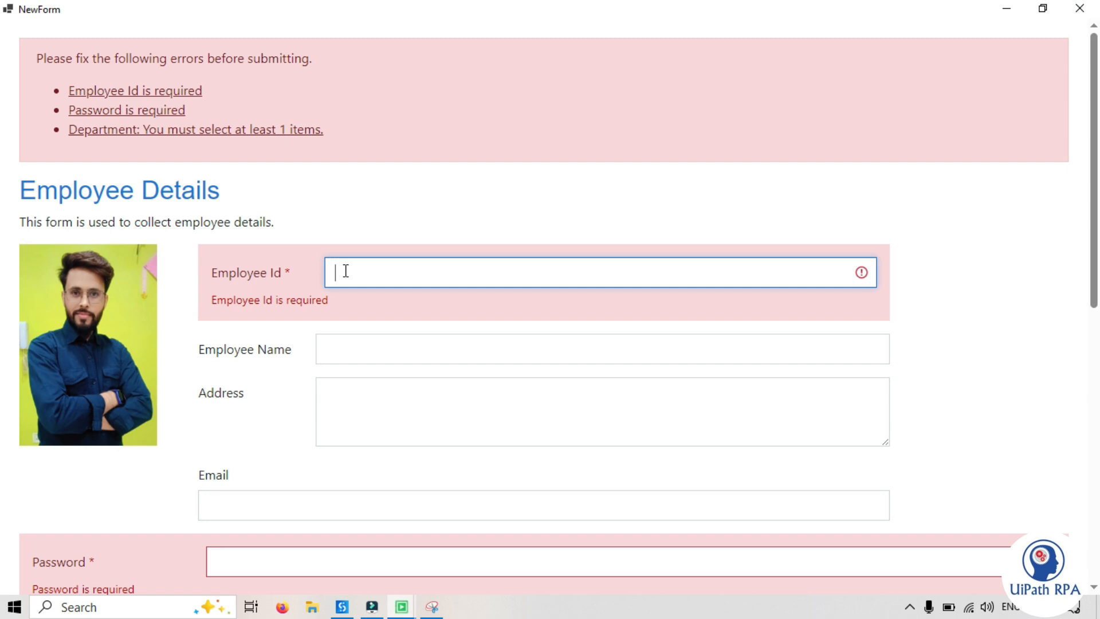
pyautogui.write('0')
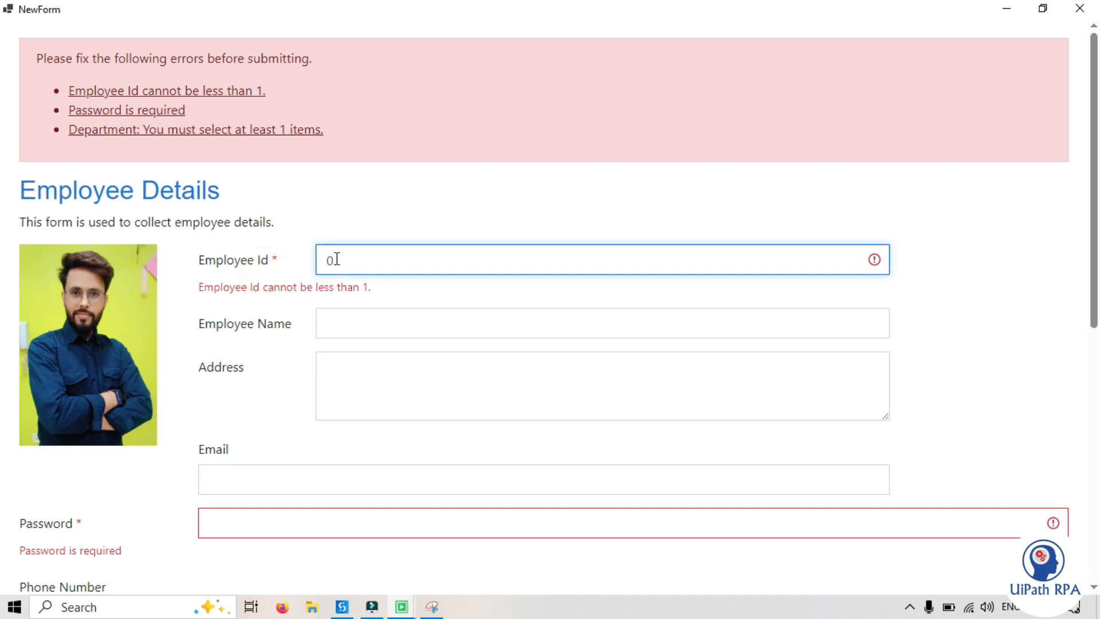
pyautogui.moveTo(198, 287); pyautogui.dragTo(376, 294)
pyautogui.click(376, 291)
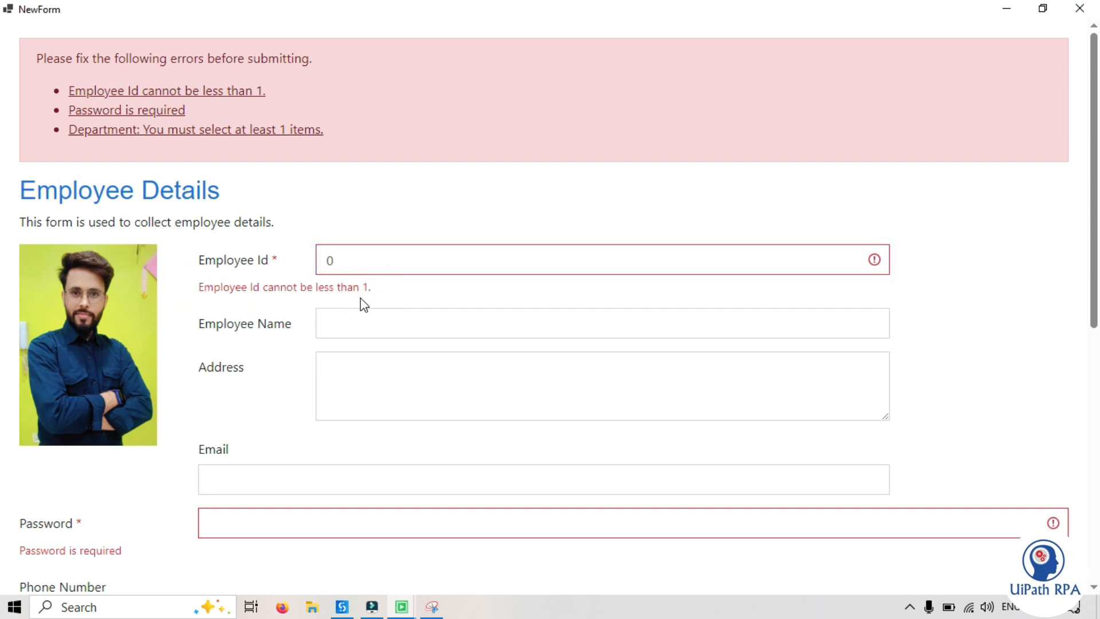
# Replace the Employee Id value with 1 and leave the field to recheck its validation
pyautogui.doubleClick(346, 261)
pyautogui.write('1')
pyautogui.click(196, 247)
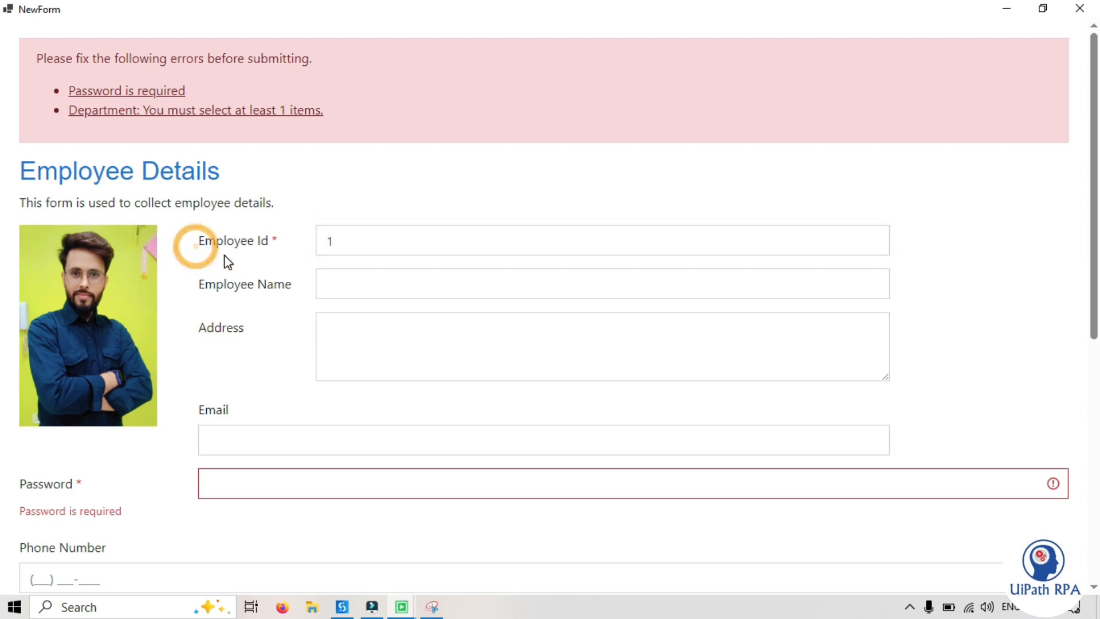
# Enter A in the Employee Name field to test its minimum length rule
pyautogui.click(347, 287)
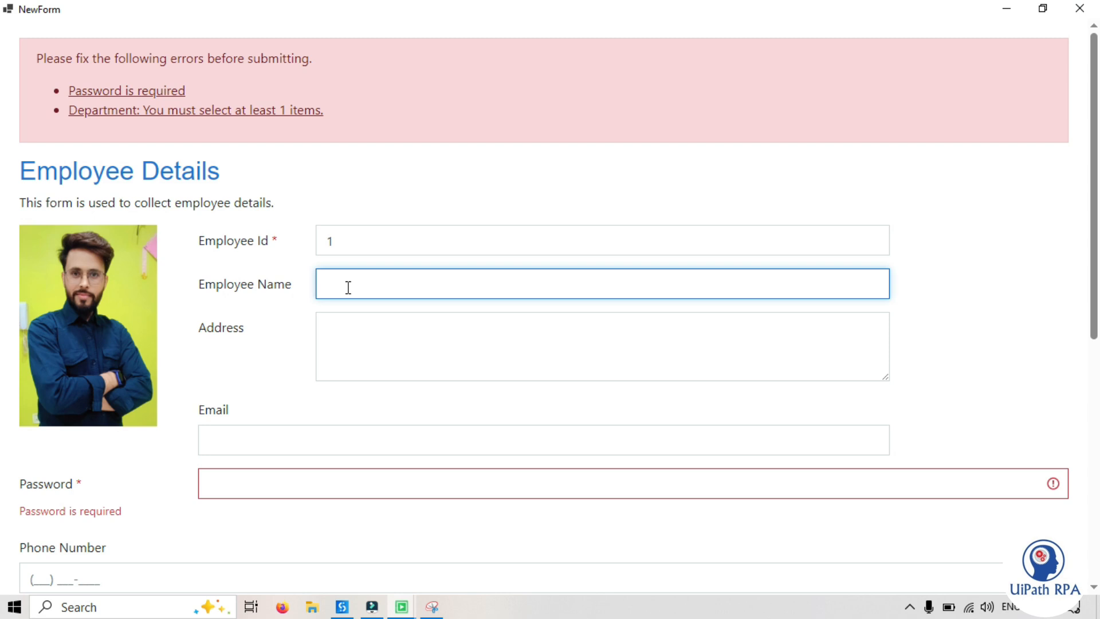
pyautogui.write('A')
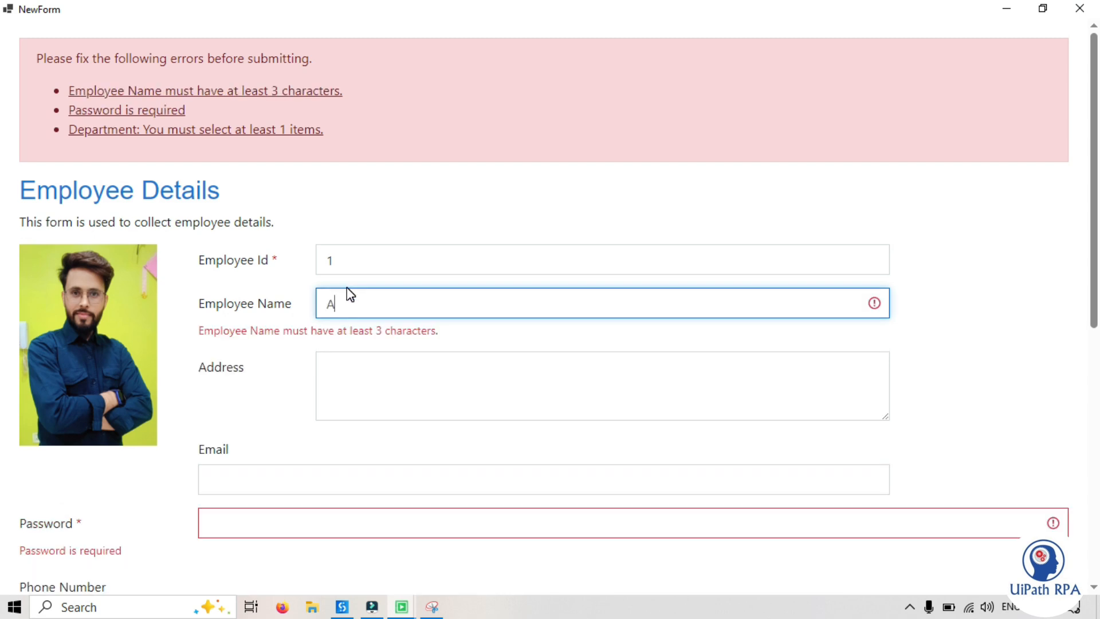
pyautogui.click(241, 347)
pyautogui.moveTo(199, 330); pyautogui.dragTo(439, 334)
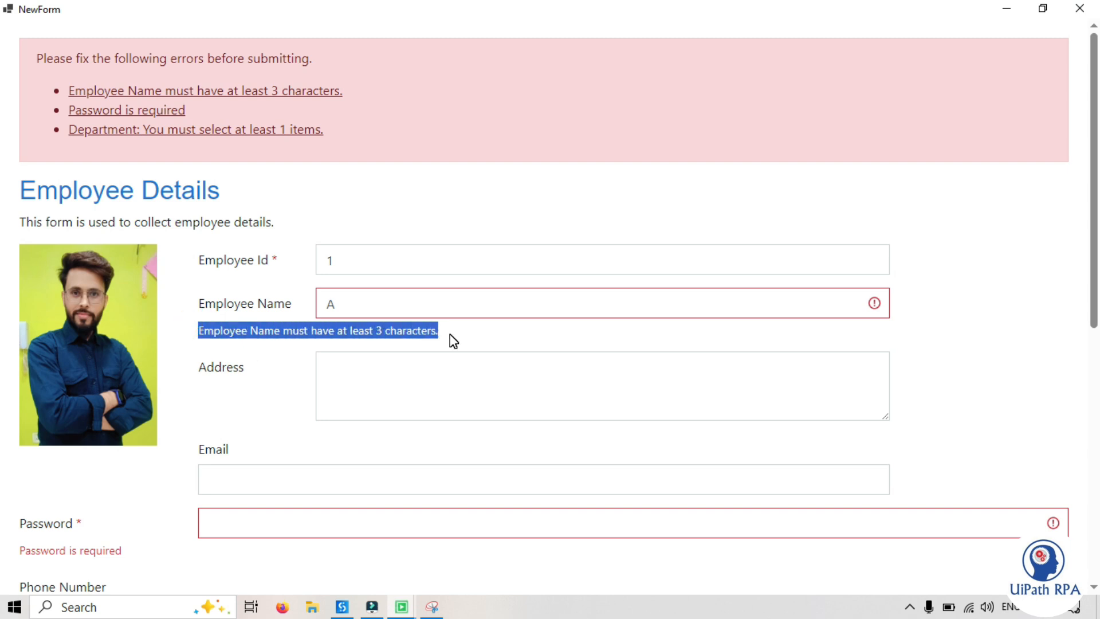
pyautogui.click(452, 337)
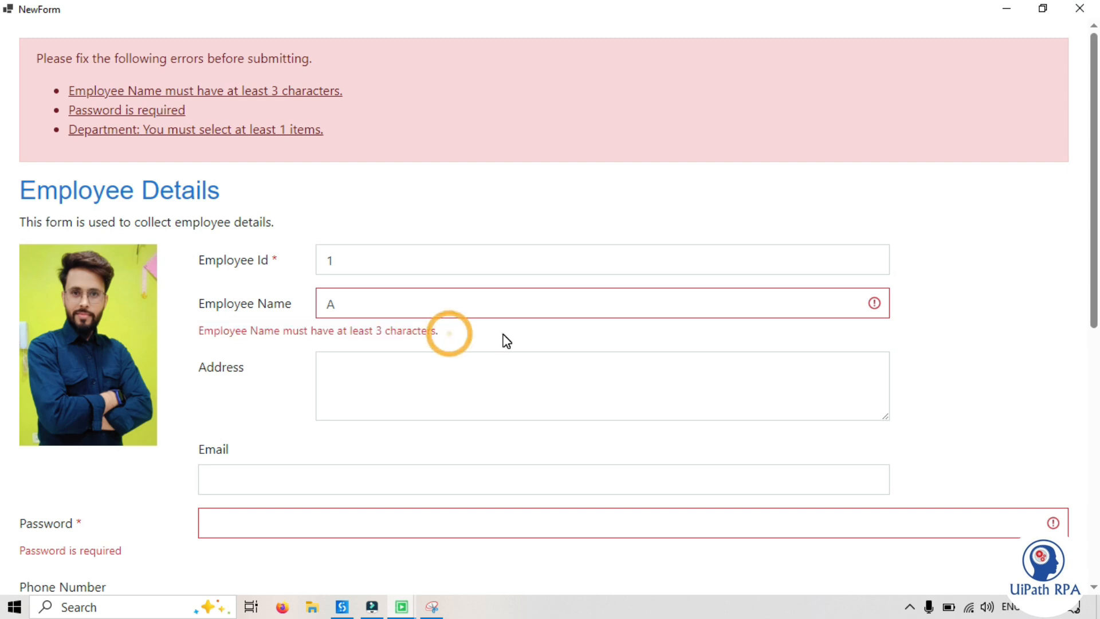
# Replace the Employee Name value with the employee's full name and fill in the Address field
pyautogui.doubleClick(349, 305)
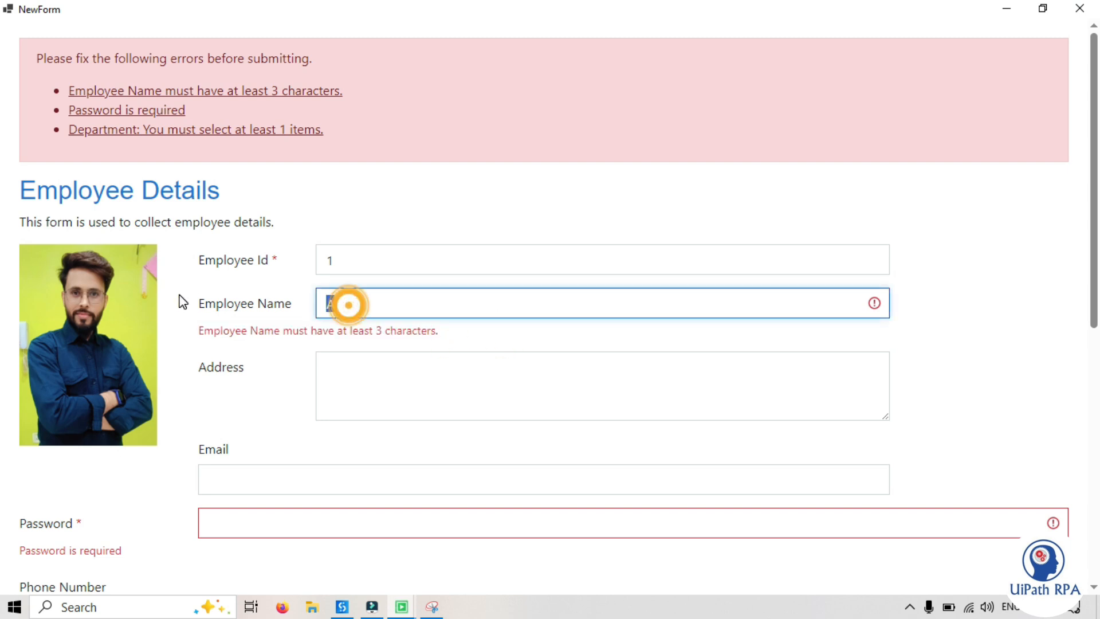
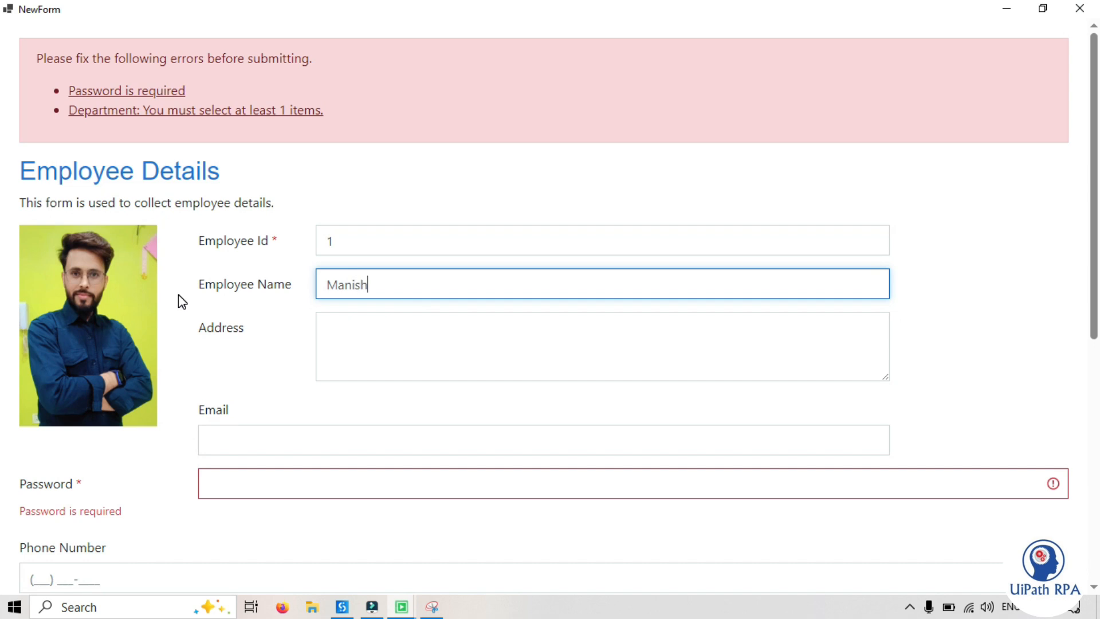
pyautogui.press('Tab')
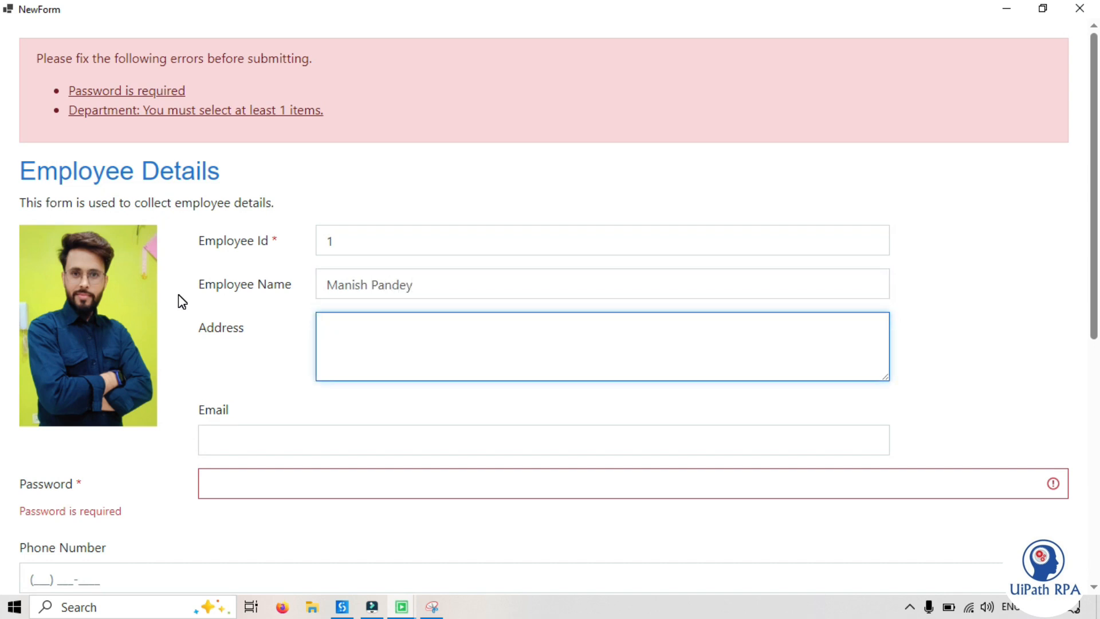
pyautogui.write('New Delhi')
pyautogui.press('Tab')
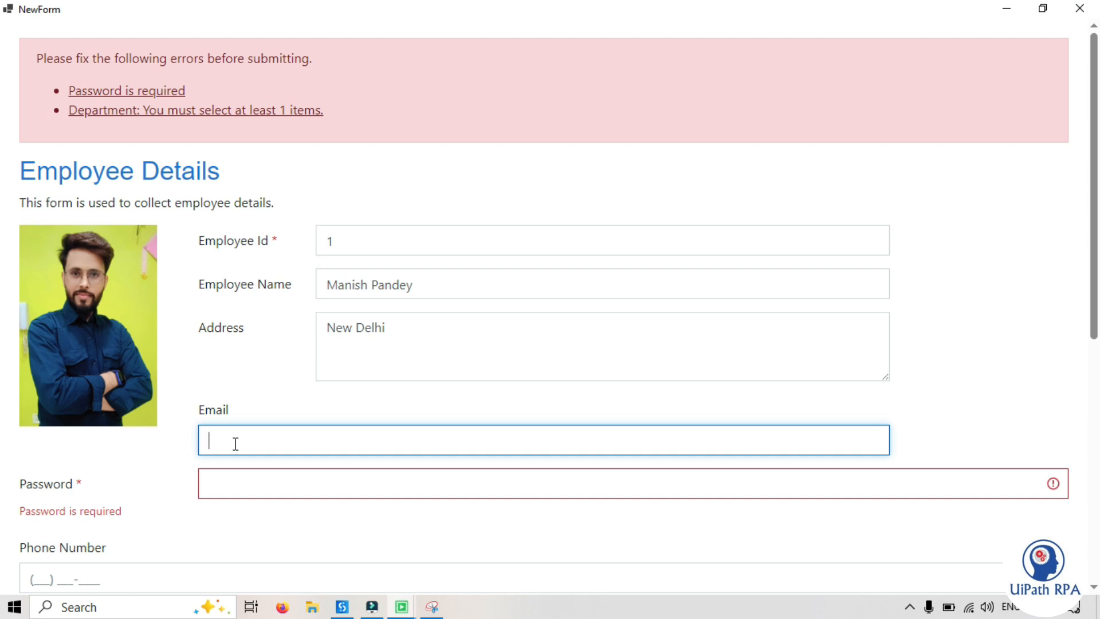
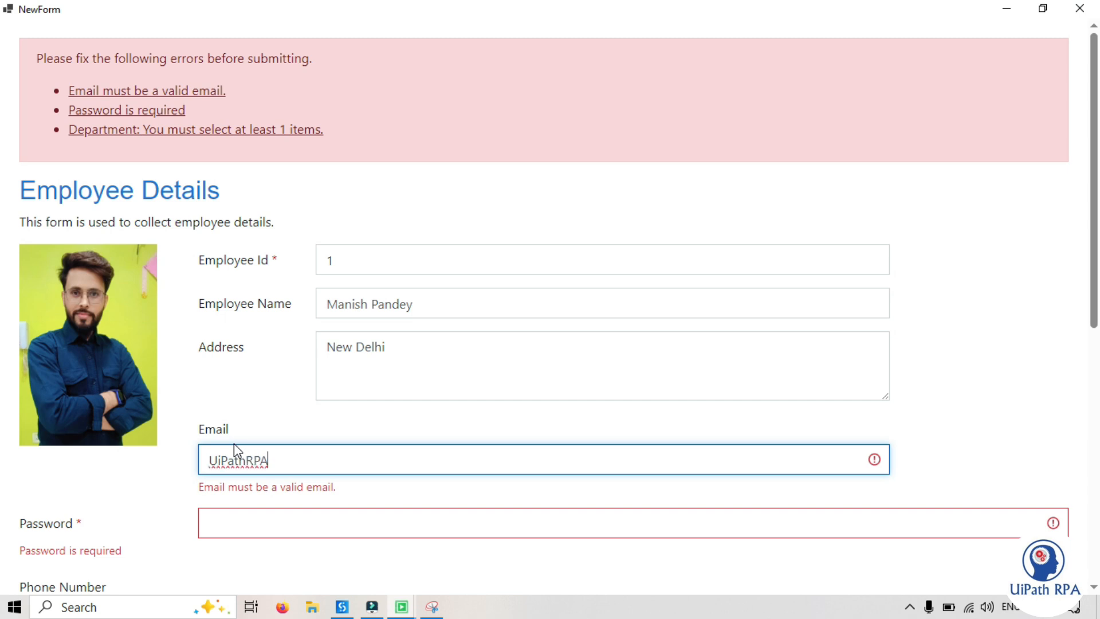
# Enter text without a domain in the Email field to test its e-mail format validation
pyautogui.click(213, 485)
pyautogui.moveTo(201, 488); pyautogui.dragTo(342, 499)
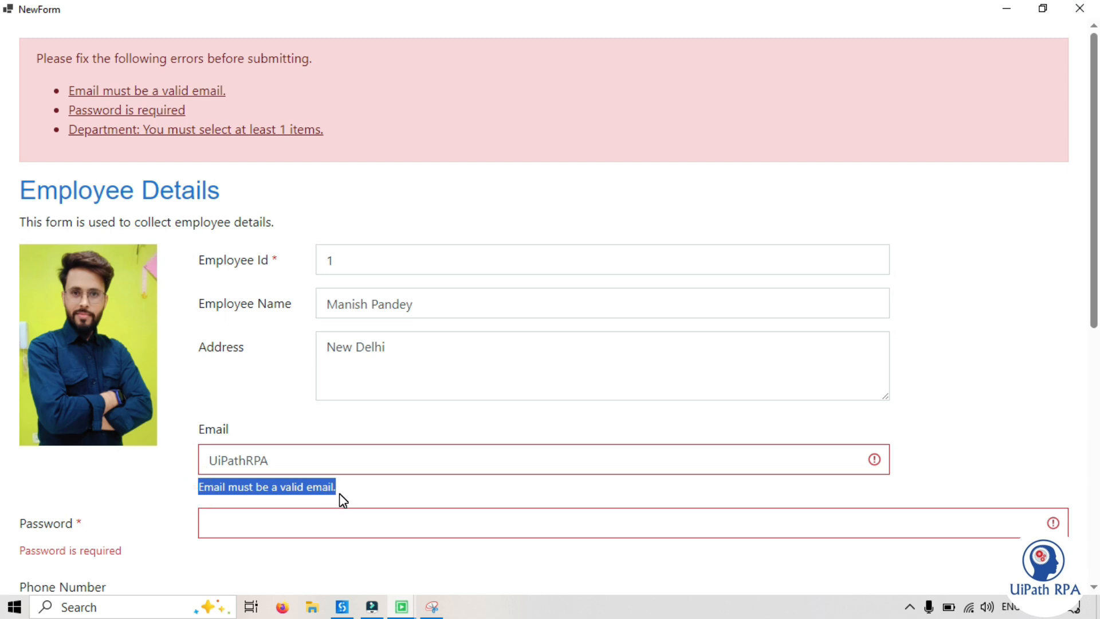
pyautogui.click(342, 488)
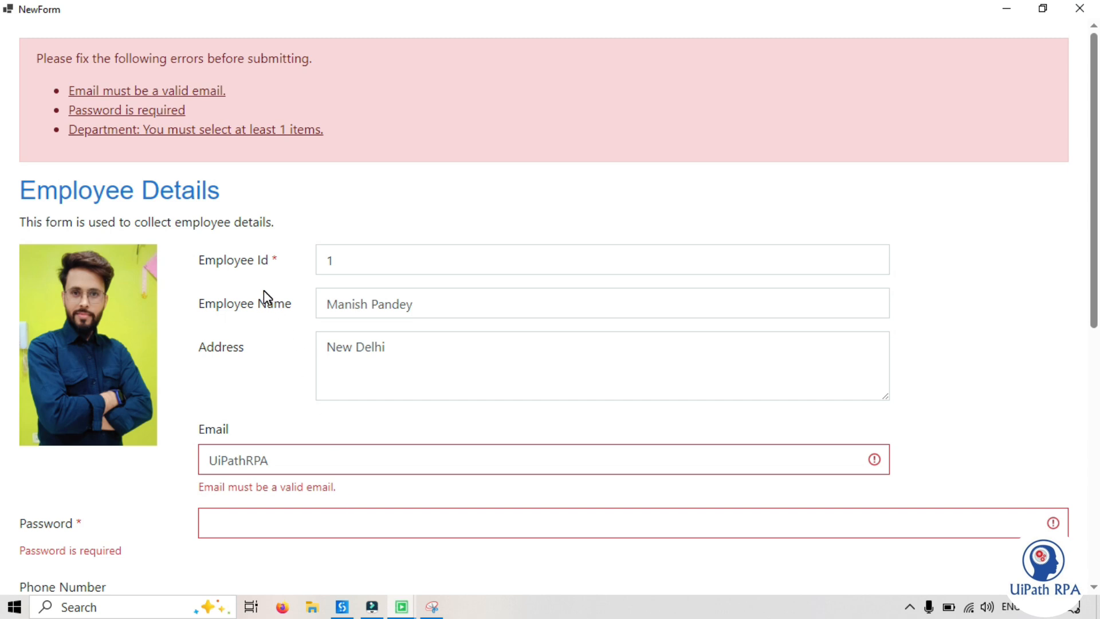
# Complete the Email value into a full e-mail address and leave the field to recheck its validation
pyautogui.click(277, 459)
pyautogui.moveTo(263, 459); pyautogui.dragTo(211, 458)
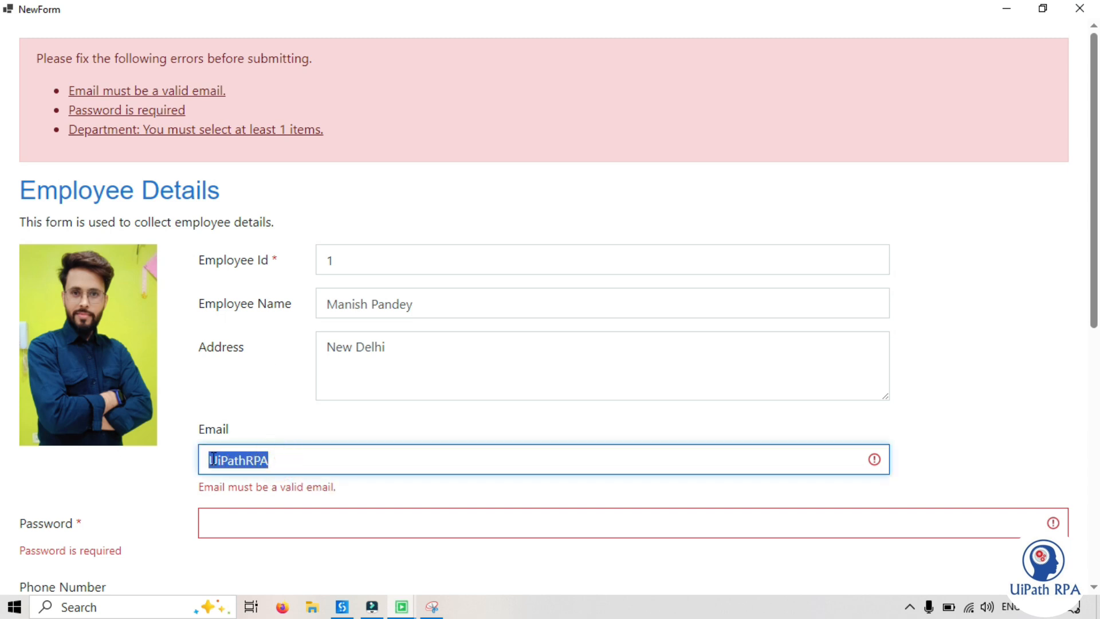
pyautogui.click(207, 459)
pyautogui.click(302, 462)
pyautogui.write('@gmail.c')
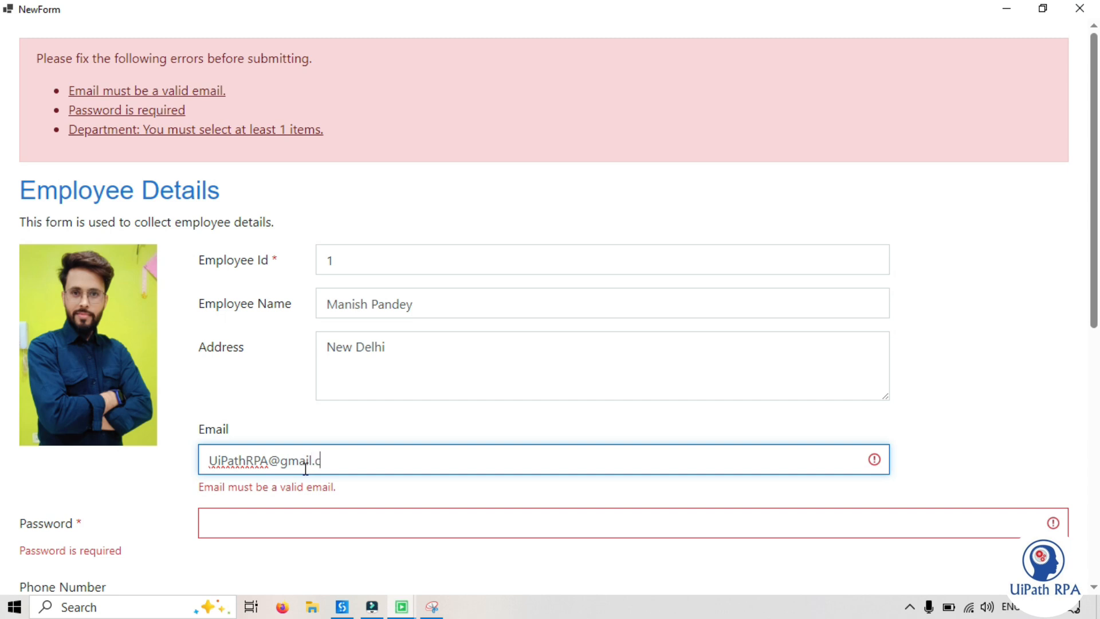
pyautogui.write('om')
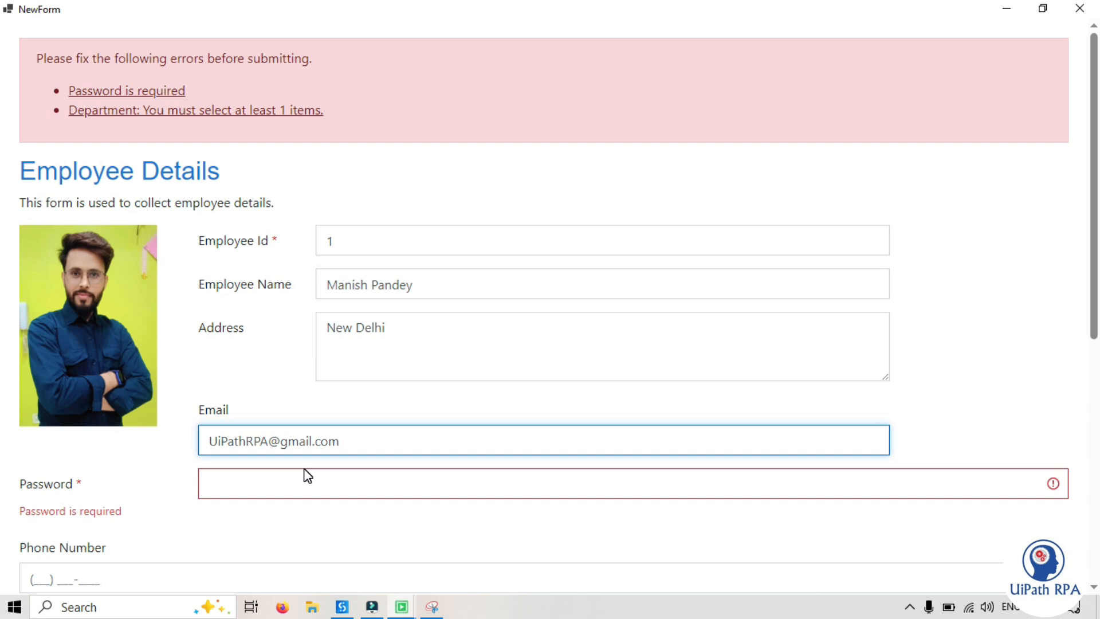
pyautogui.click(999, 433)
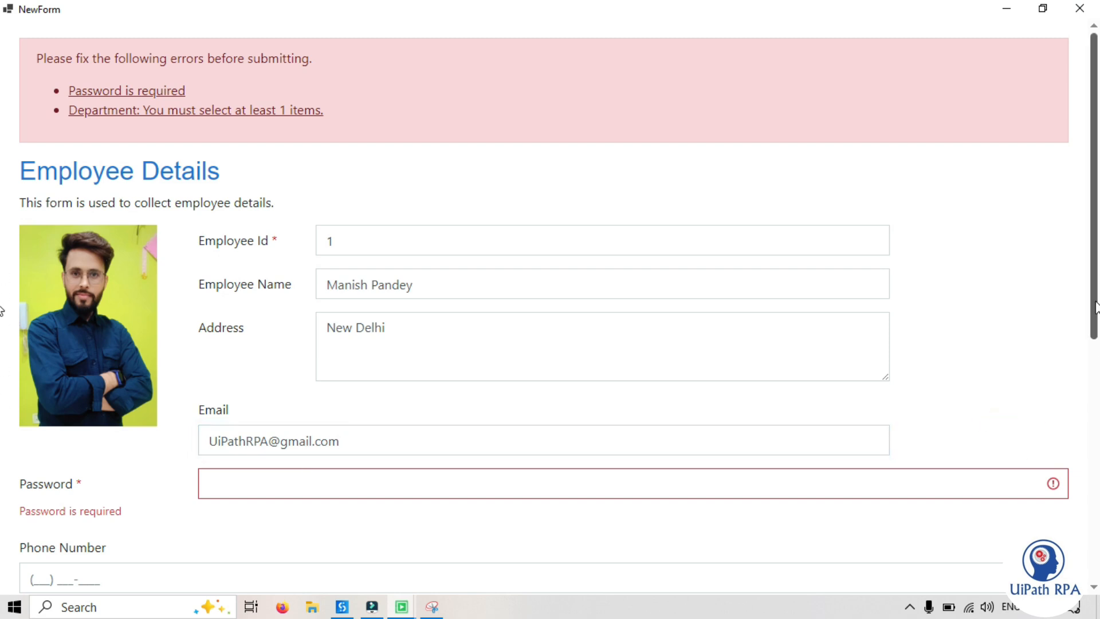
# Enter a single character in the Password field to test its minimum length rule
pyautogui.scroll(-2, 2, 311)
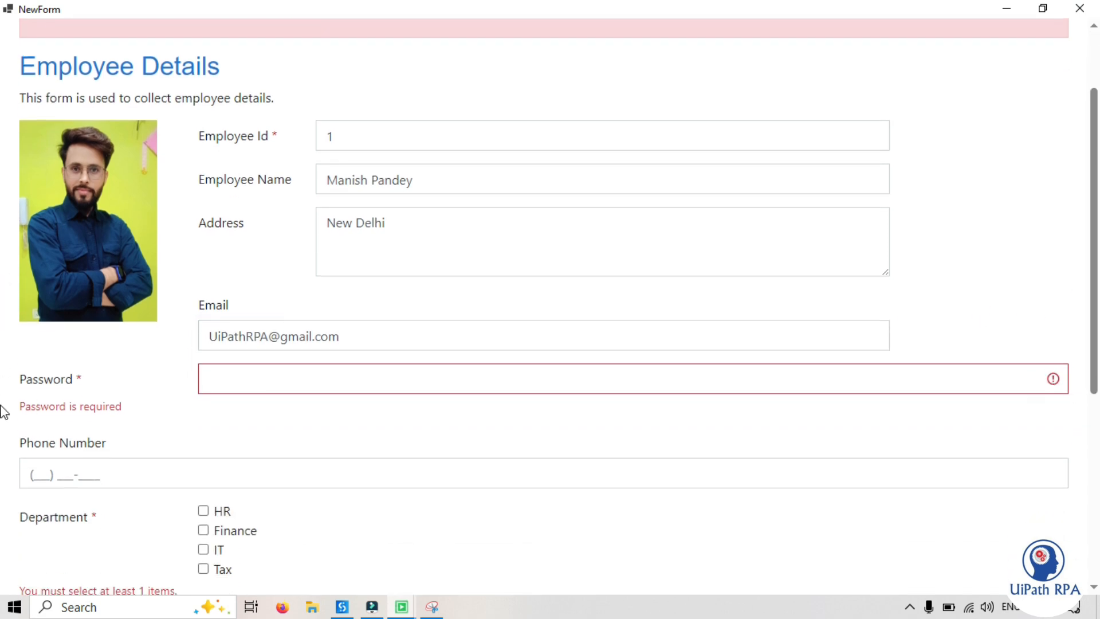
pyautogui.moveTo(21, 406); pyautogui.dragTo(146, 411)
pyautogui.click(218, 382)
pyautogui.write('P')
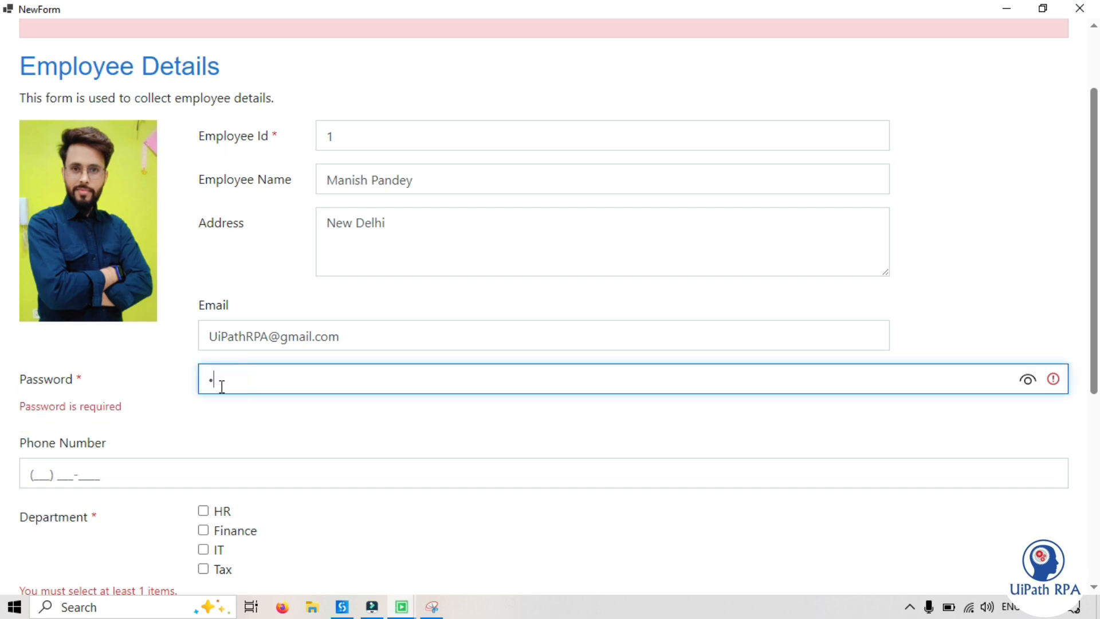
pyautogui.moveTo(15, 408); pyautogui.dragTo(231, 417)
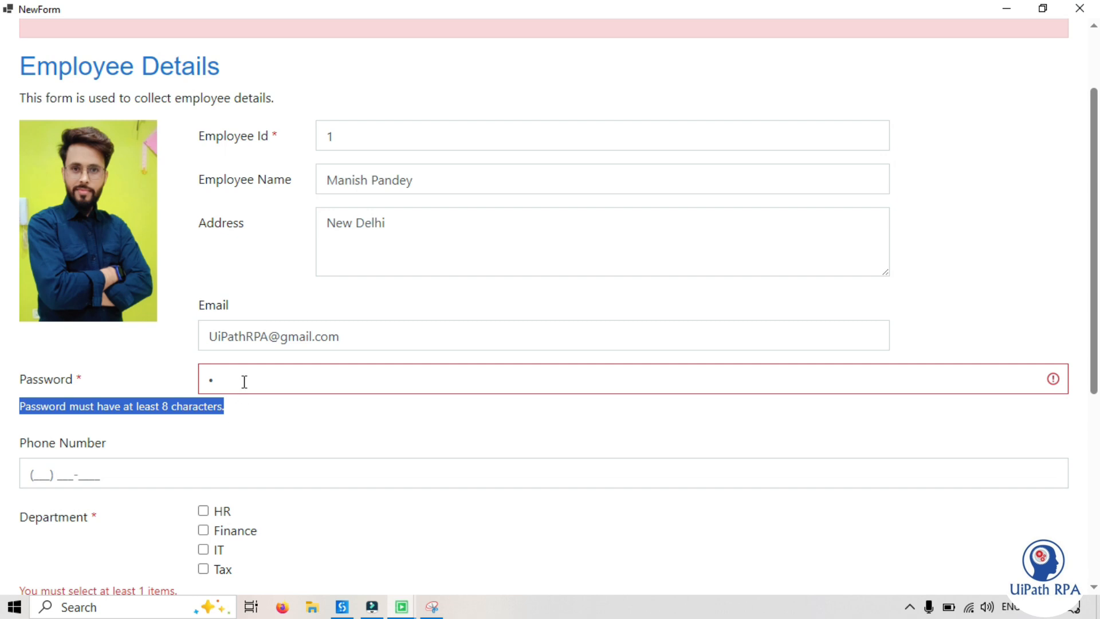
# Extend the password to eight characters and leave the field to recheck its validation
pyautogui.click(244, 380)
pyautogui.write('as1234')
pyautogui.click(252, 425)
pyautogui.click(273, 382)
pyautogui.write('5')
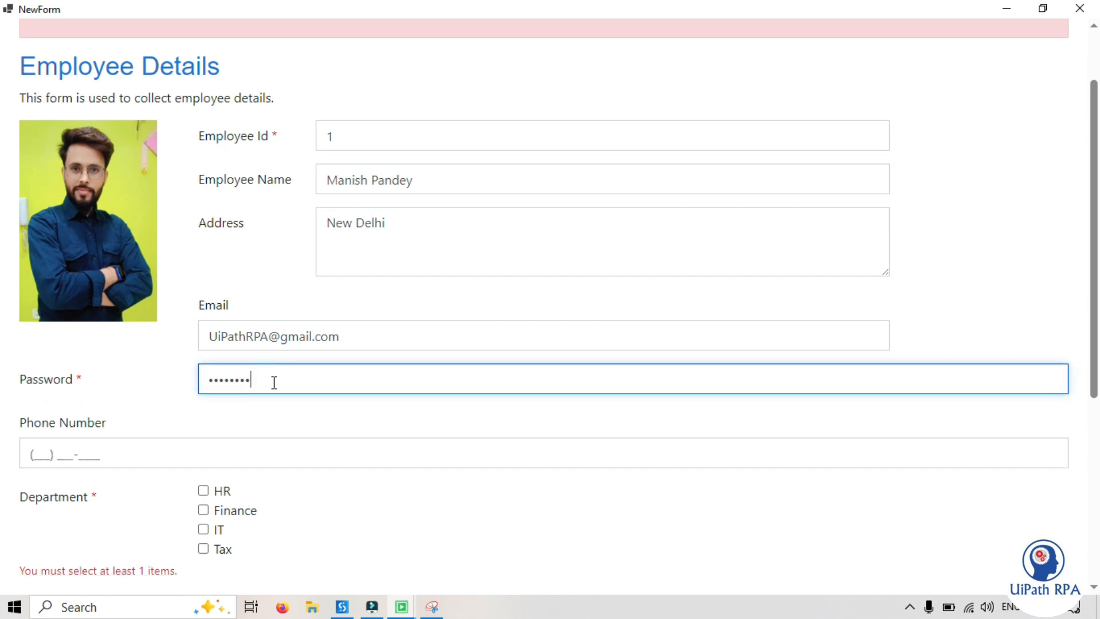
pyautogui.click(118, 432)
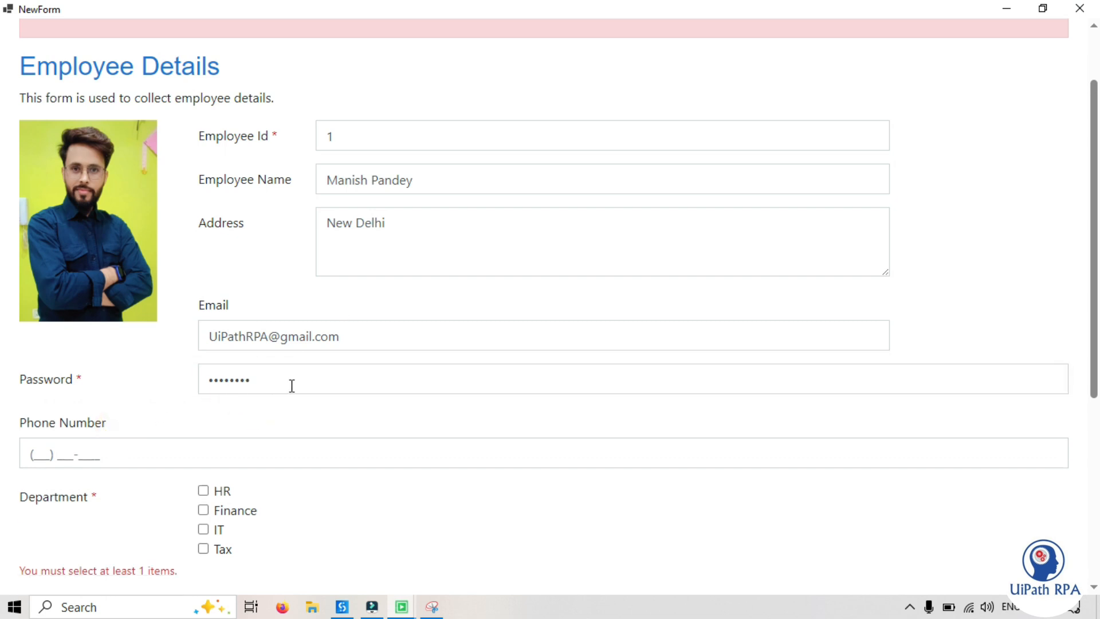
# Activate the empty Phone Number field and examine its input mask validation
pyautogui.scroll(-2, 3, 373)
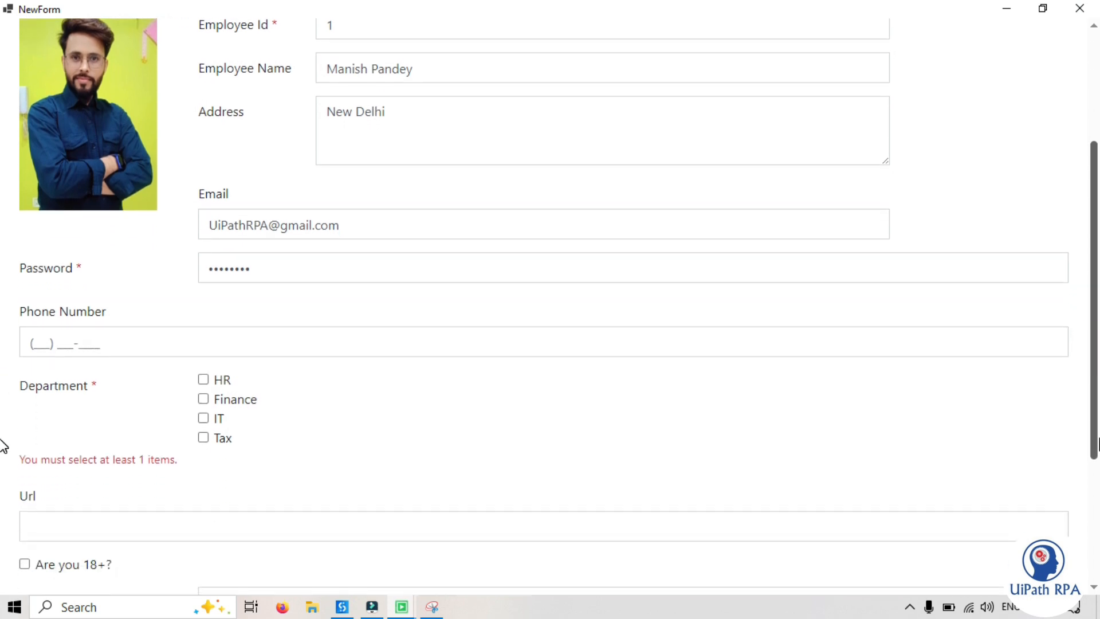
pyautogui.click(35, 341)
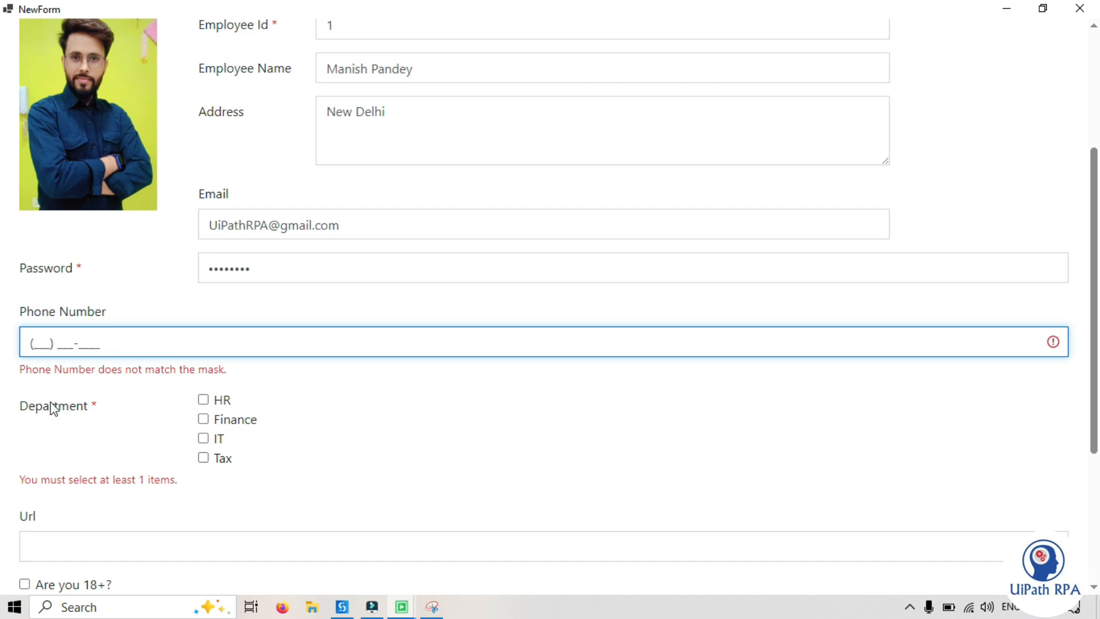
pyautogui.moveTo(19, 373); pyautogui.dragTo(226, 374)
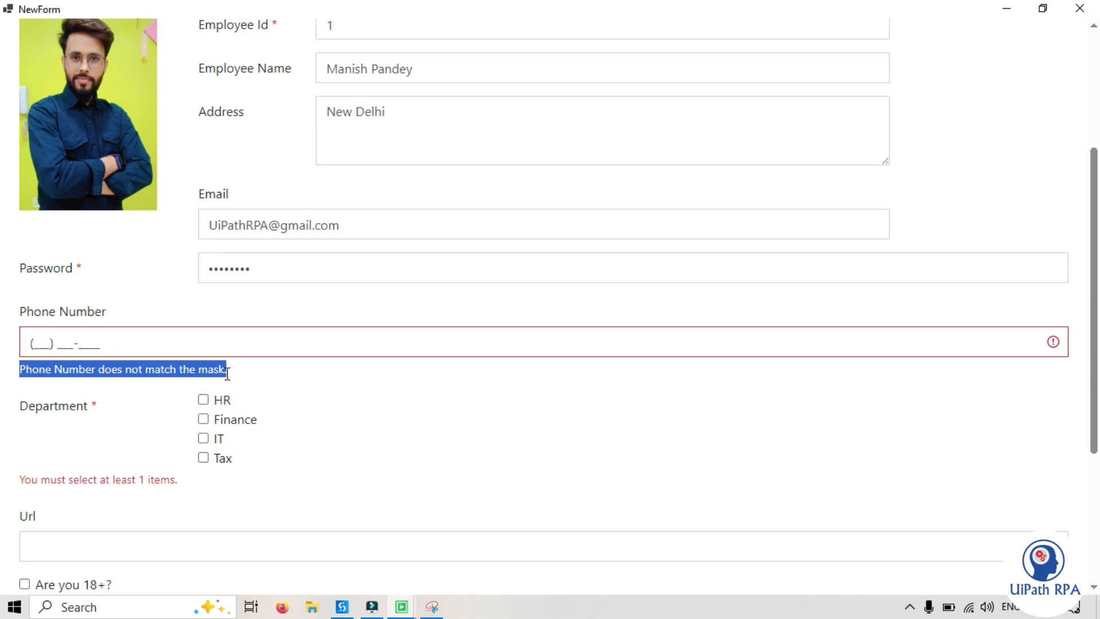
pyautogui.click(225, 371)
# Enter a complete ten-digit number in the Phone Number field and leave the field
pyautogui.click(38, 343)
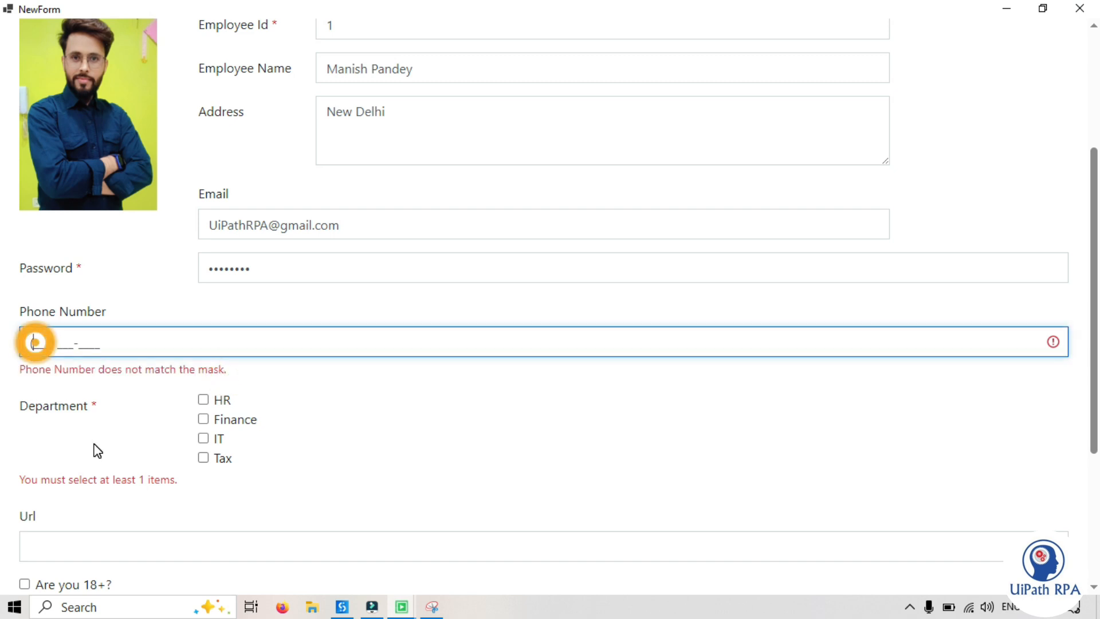
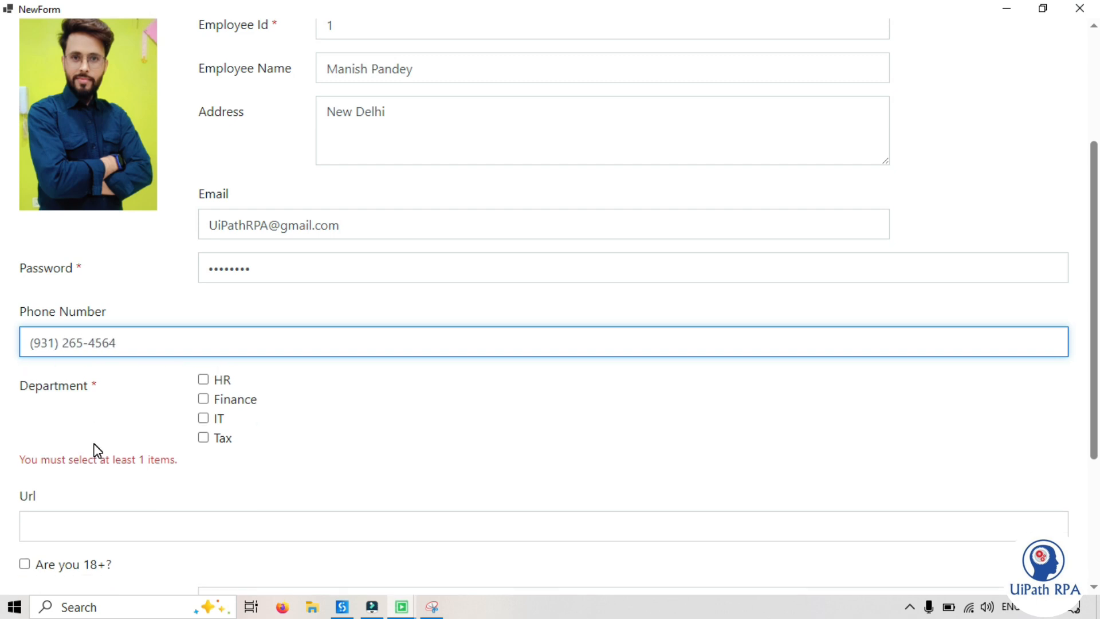
pyautogui.click(129, 383)
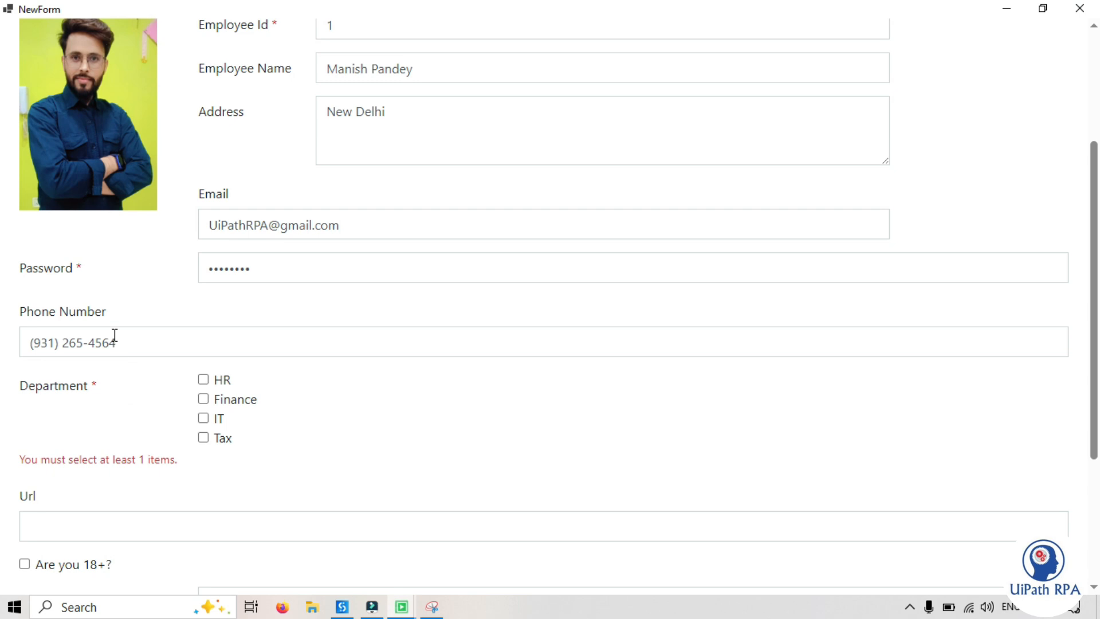
# Examine the Department minimum selection rule and select the Tax option to satisfy it
pyautogui.moveTo(103, 385); pyautogui.dragTo(38, 383)
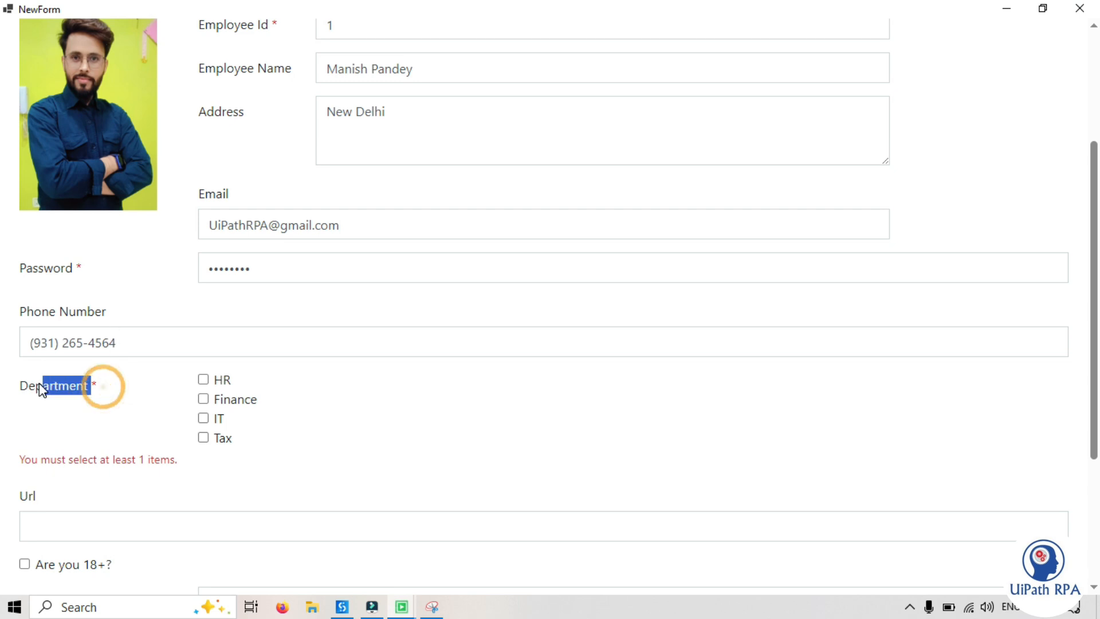
pyautogui.click(101, 400)
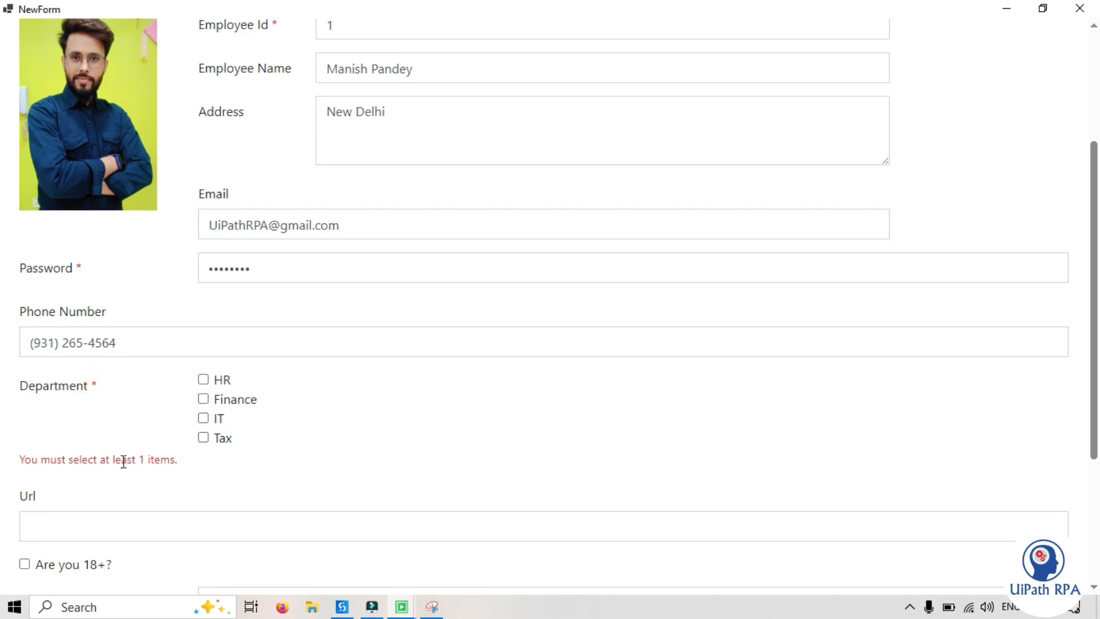
pyautogui.moveTo(17, 460); pyautogui.dragTo(189, 465)
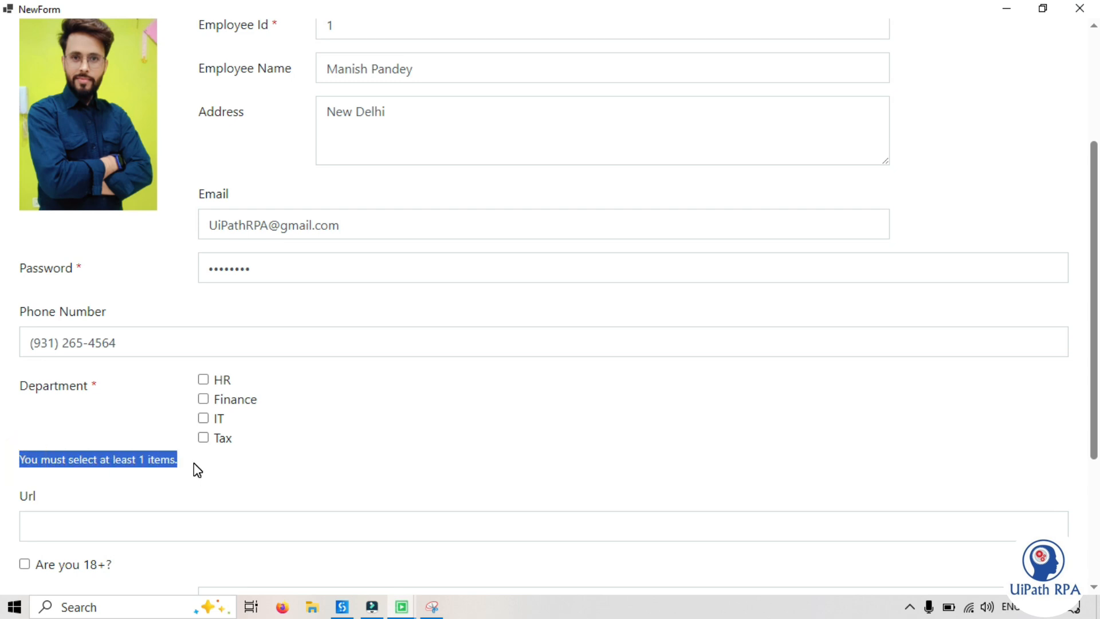
pyautogui.click(193, 462)
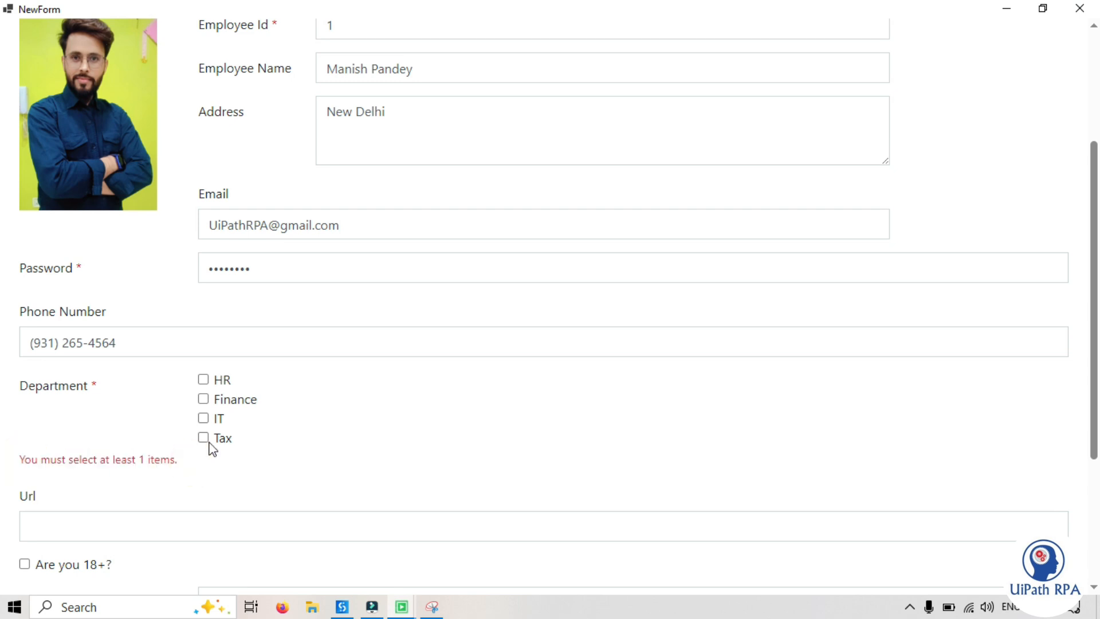
pyautogui.click(203, 436)
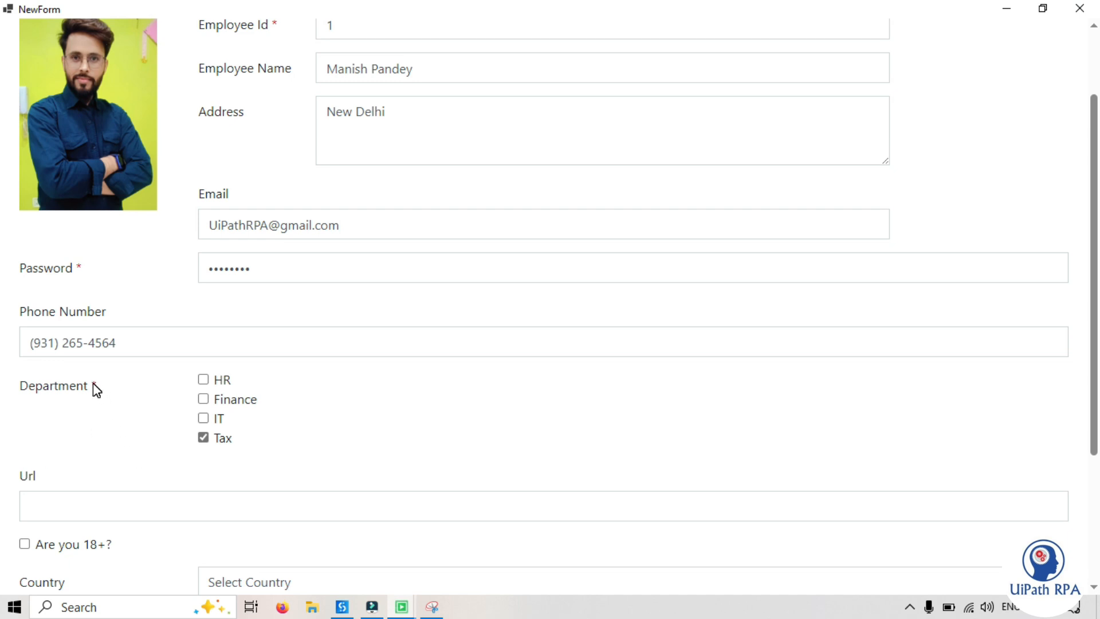
# Toggle the Department options to test the maximum selection rule, leaving HR and IT selected
pyautogui.click(203, 423)
pyautogui.click(203, 418)
pyautogui.click(203, 379)
pyautogui.click(204, 398)
pyautogui.moveTo(198, 413); pyautogui.dragTo(243, 416)
pyautogui.click(203, 437)
pyautogui.click(203, 418)
# Enter plain text in the Url field to test its URL validation, and clear the field
pyautogui.click(66, 503)
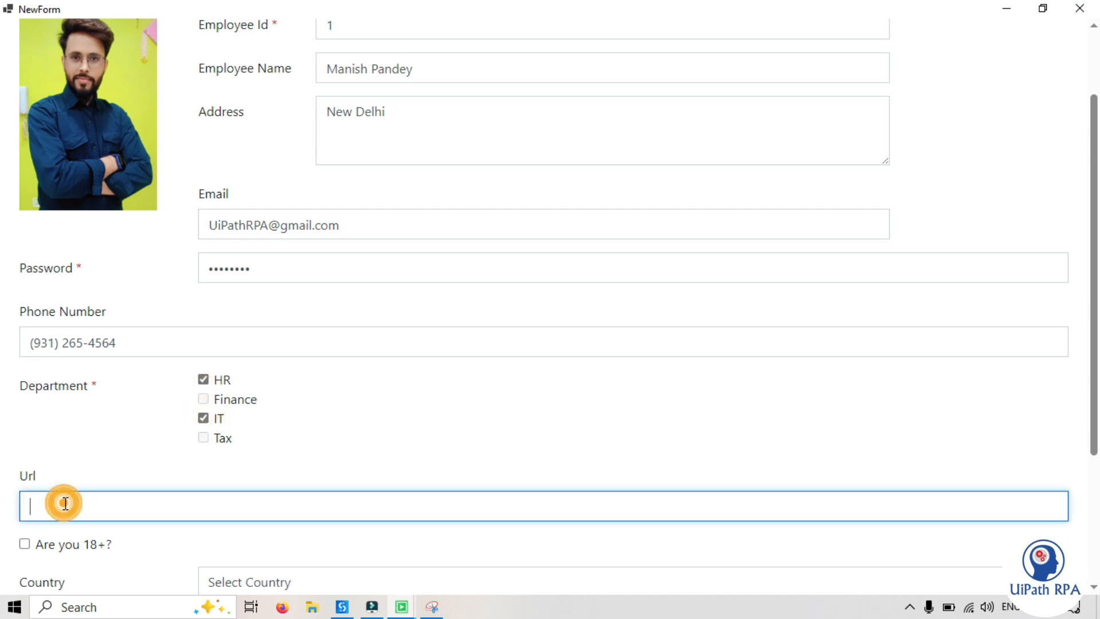
pyautogui.write('Manish')
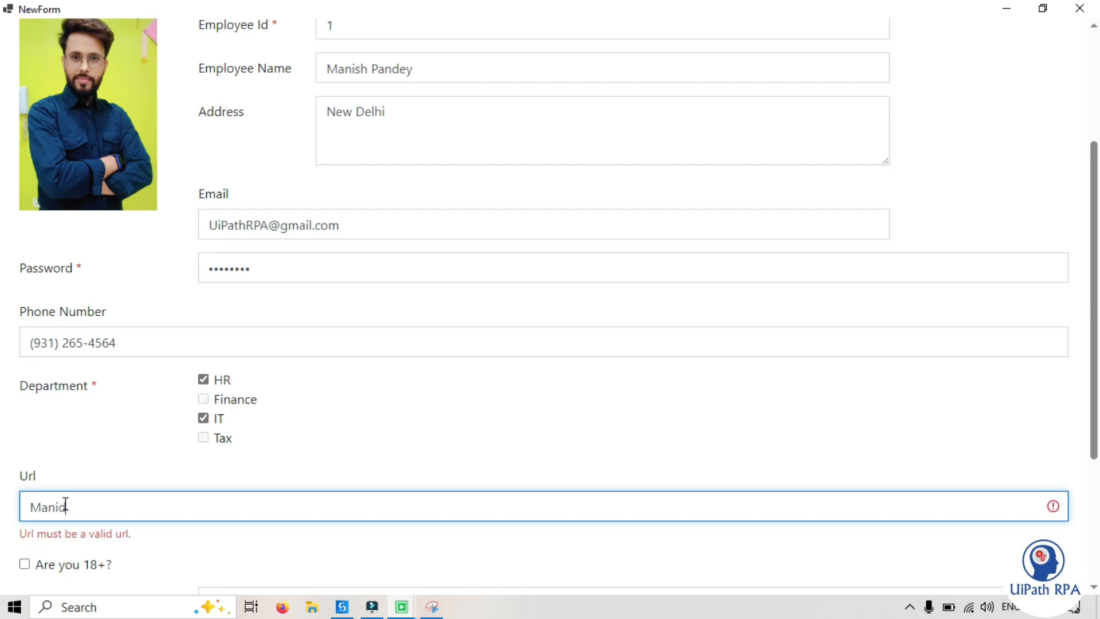
pyautogui.press('BackSpace')
pyautogui.press('BackSpace')
pyautogui.press('BackSpace')
pyautogui.press('BackSpace')
pyautogui.press('BackSpace')
pyautogui.press('BackSpace')
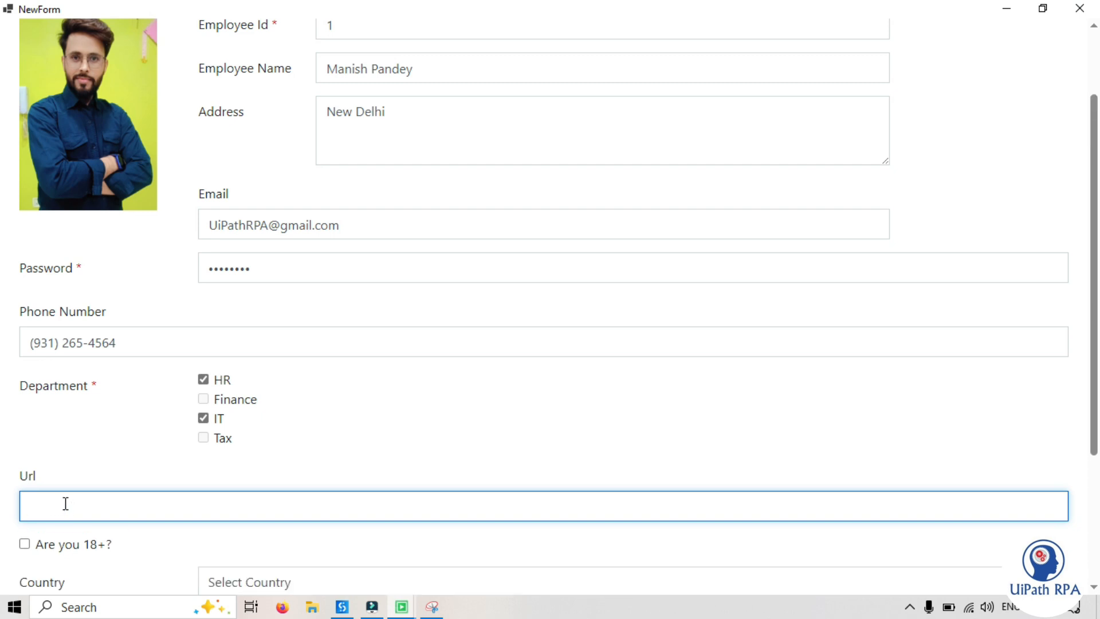
pyautogui.write('dskjfsdkjfskdjf')
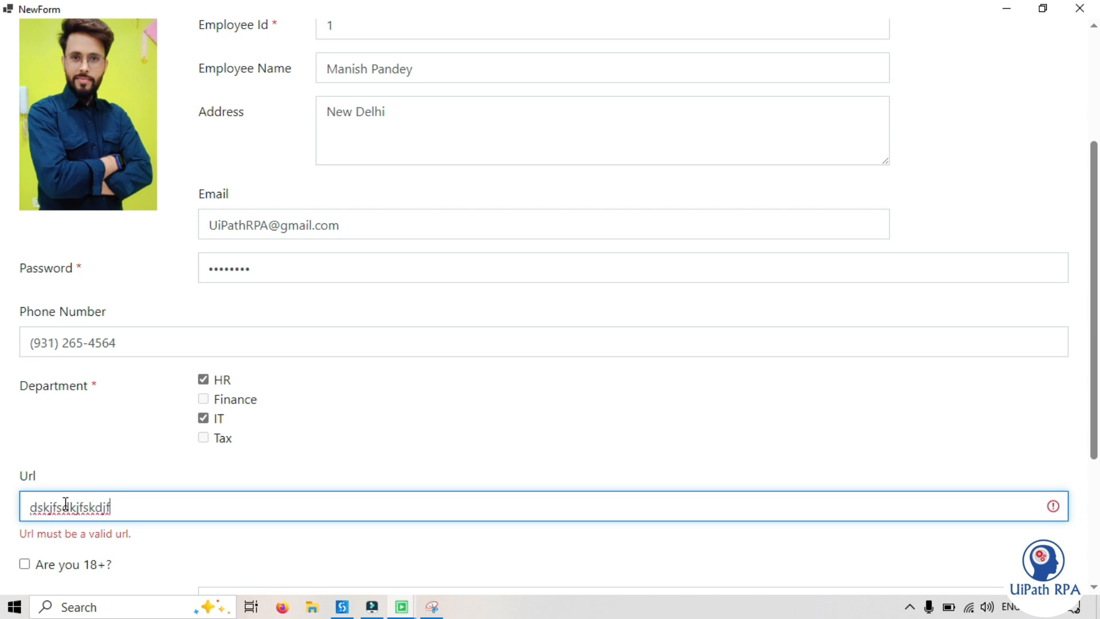
pyautogui.hotkey('ctrl', 'a')
pyautogui.press('BackSpace')
pyautogui.write('https://www.ui')
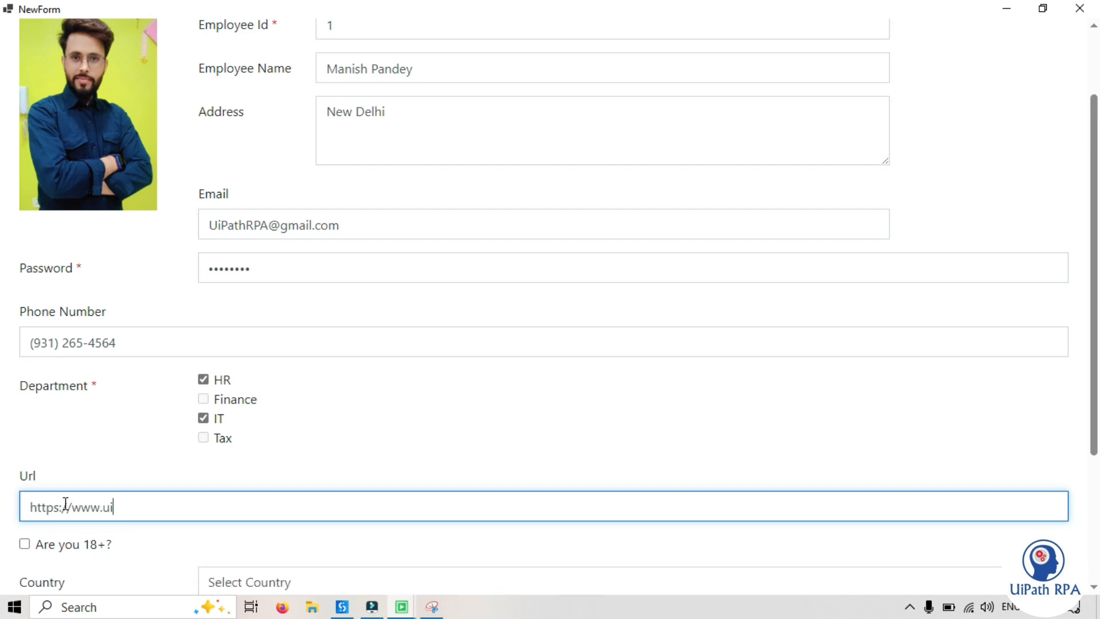
pyautogui.write('path.com')
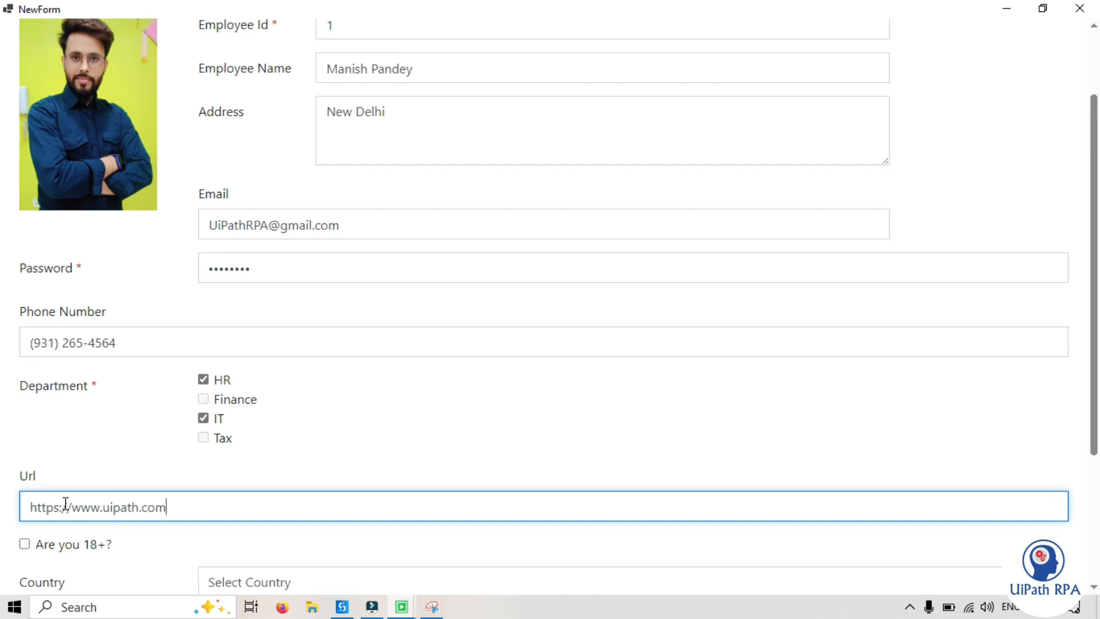
# Submit the filled-in employee form with the Country and Gender fields left unselected
pyautogui.moveTo(1095, 426); pyautogui.dragTo(1093, 556)
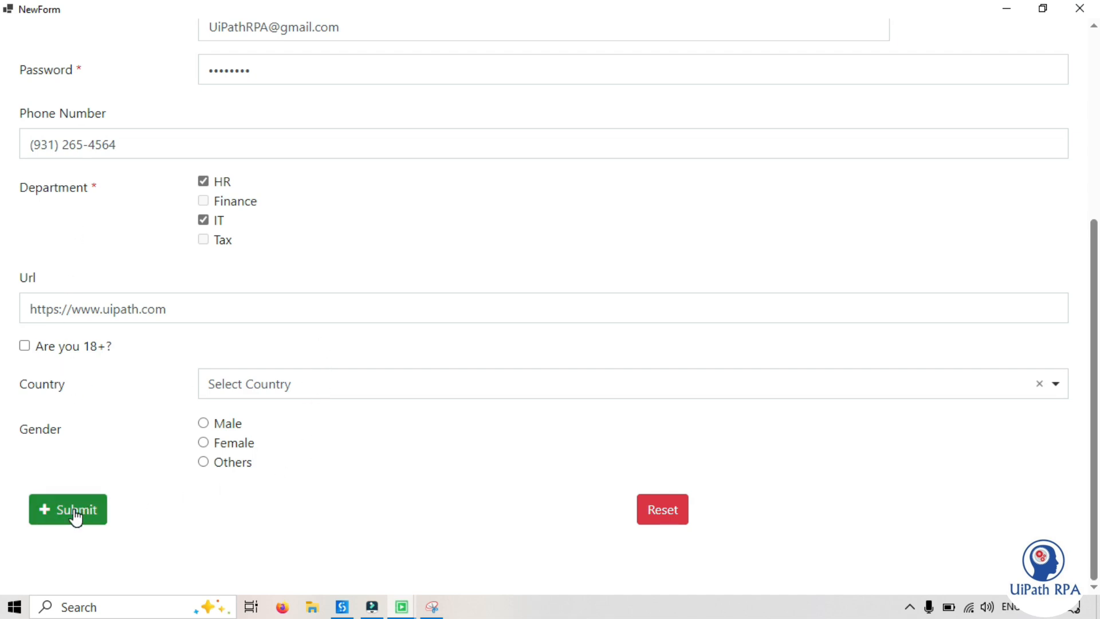
pyautogui.click(1094, 115)
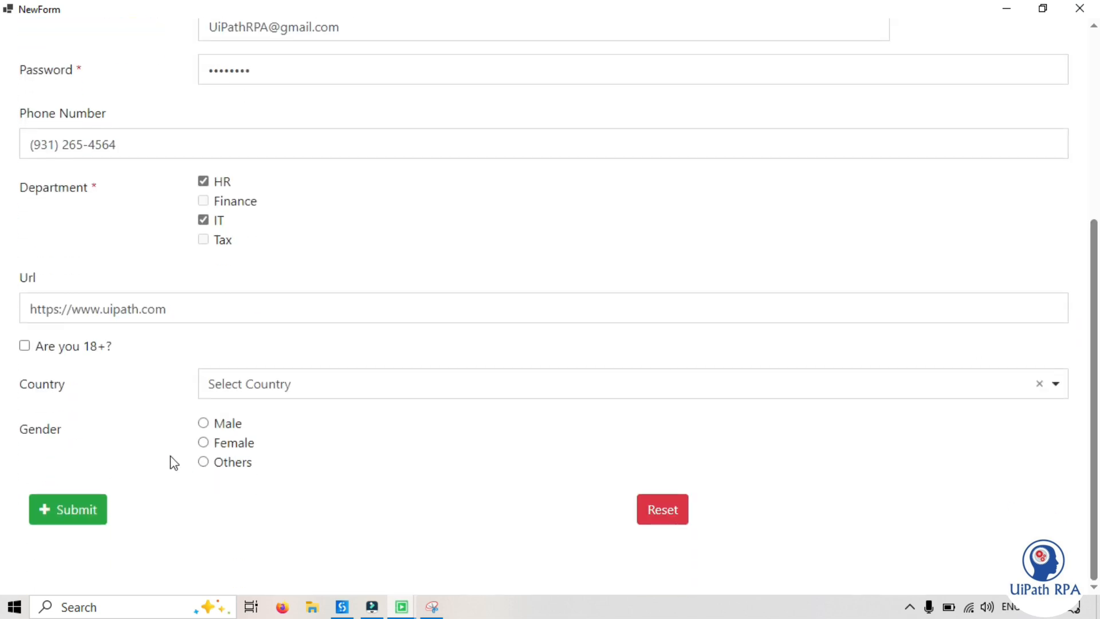
pyautogui.click(65, 507)
pyautogui.click(70, 507)
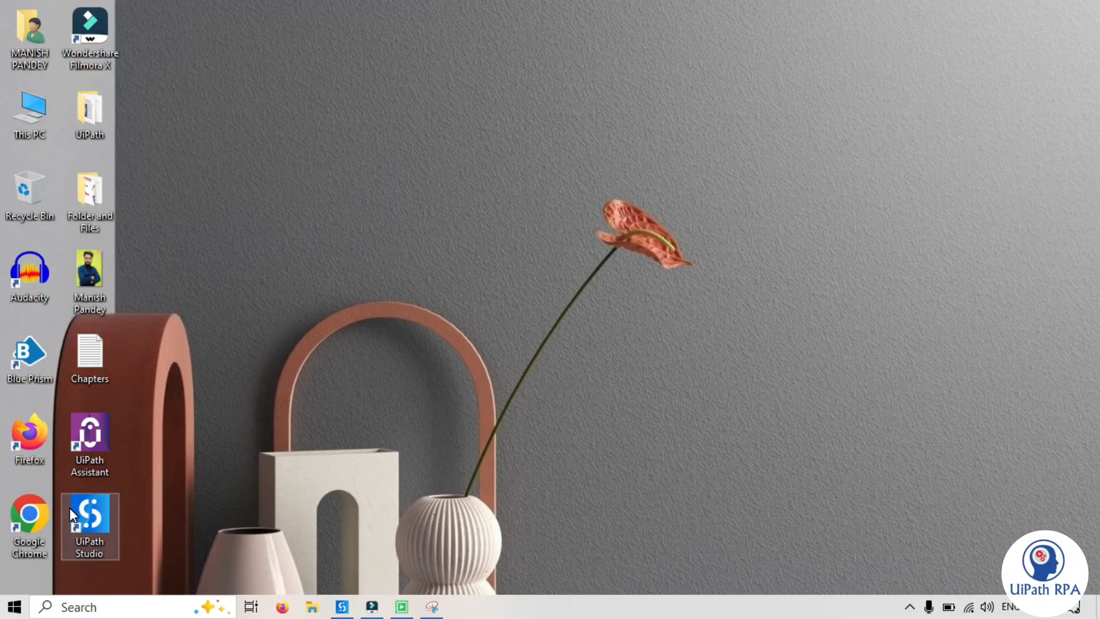